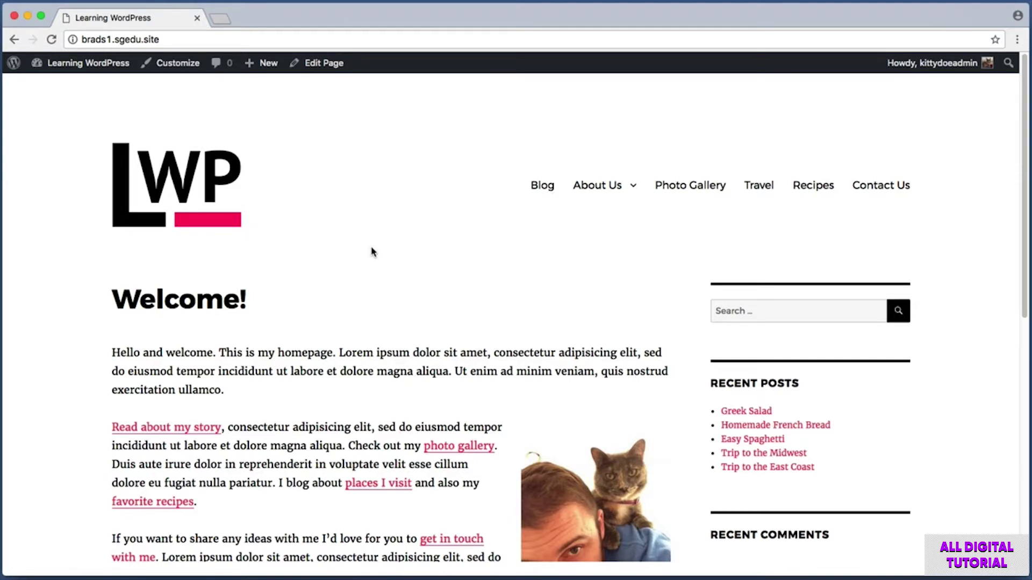
- Open the Travel category page from the site menu
key("super+shift+4")
left_click_drag(733, 162, 785, 231)
left_click(767, 195)
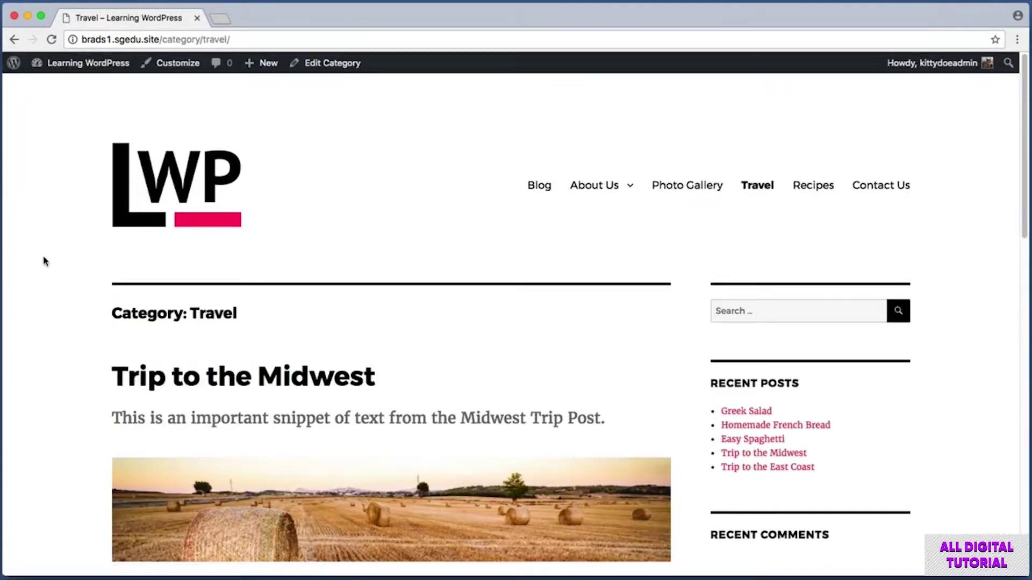
scroll(43, 260, "down", 1)
scroll(43, 261, "down", 3)
key("super+shift+4")
left_click_drag(73, 217, 538, 518)
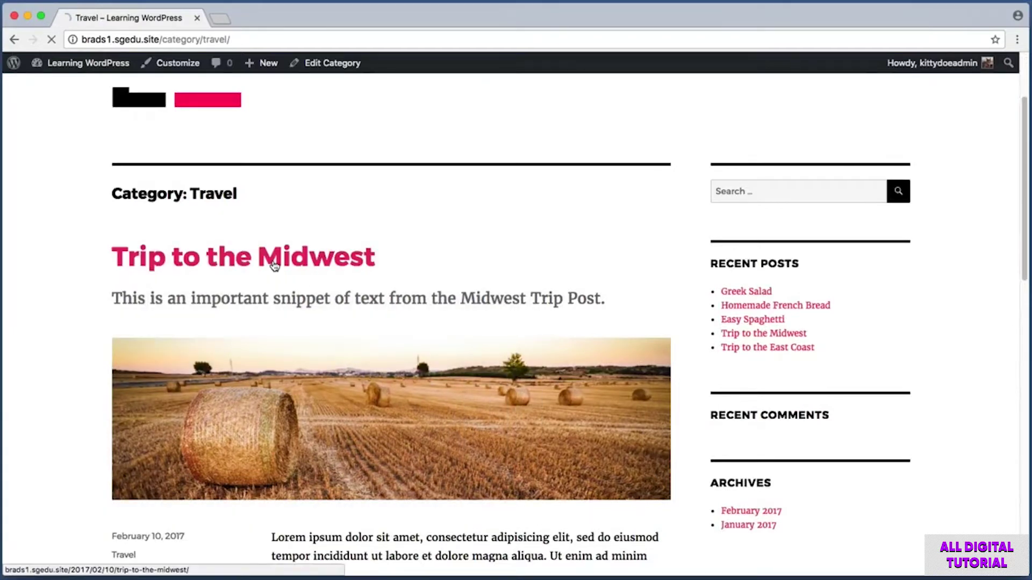
- Open the 'Trip to the Midwest' post and scroll down to its Leave a Reply form
left_click(273, 262)
scroll(63, 253, "down", 3)
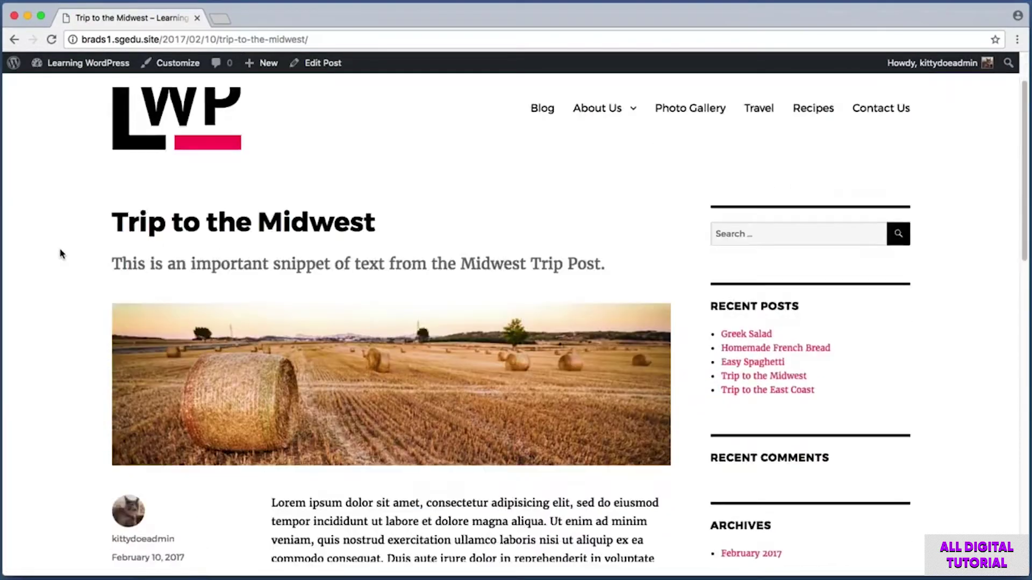
scroll(61, 254, "down", 3)
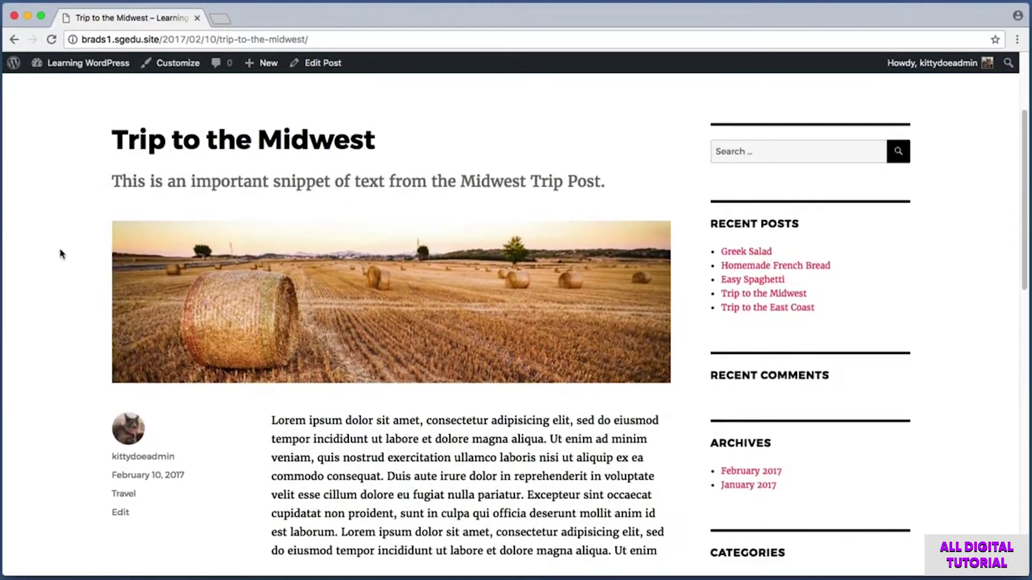
scroll(60, 254, "down", 8)
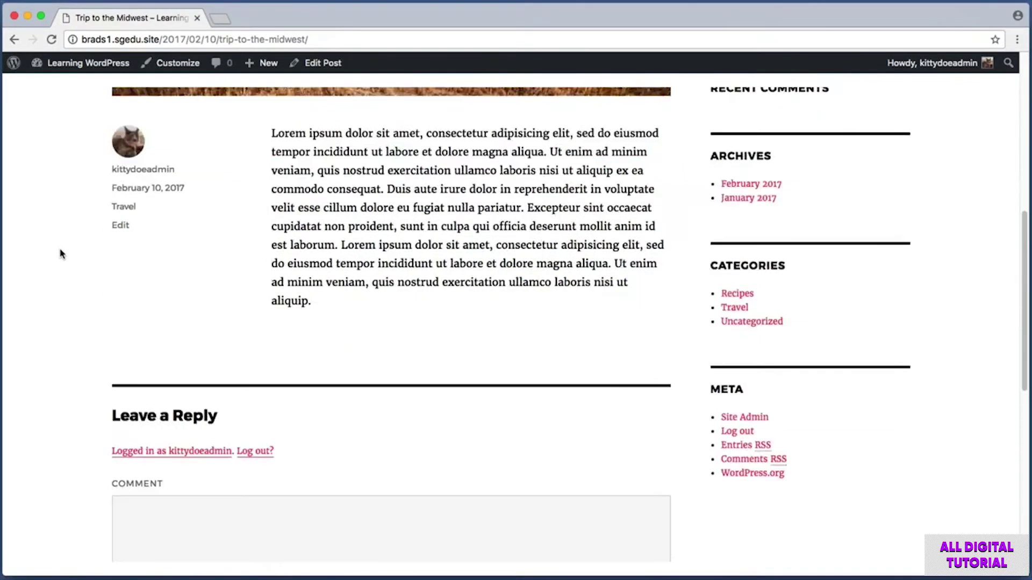
scroll(61, 254, "down", 2)
key("super+shift+4")
left_click_drag(59, 230, 703, 561)
key("Escape")
left_click_drag(94, 321, 300, 438)
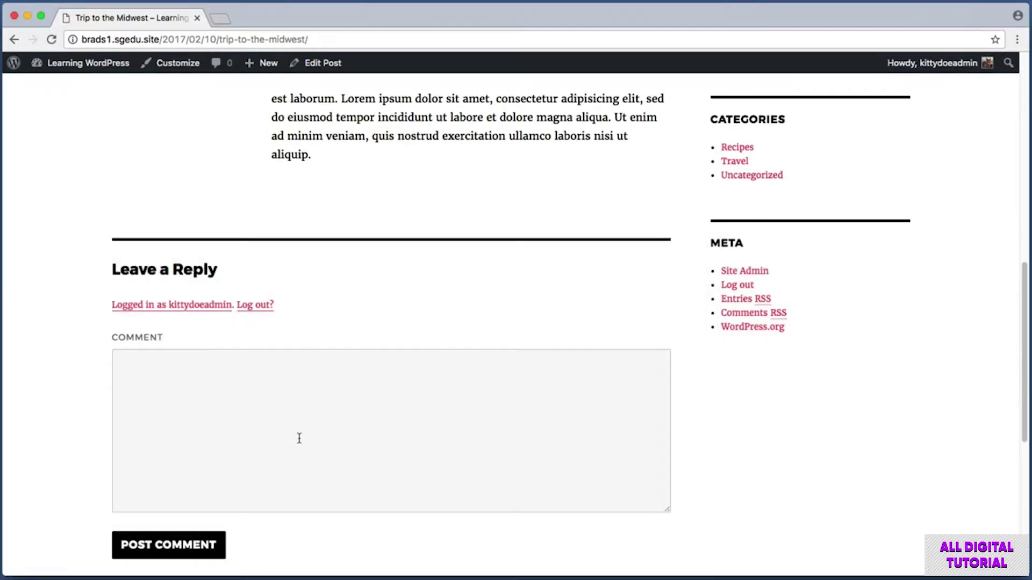
- Post the comment 'This is an amazing post. I love it.' on Trip to the Midwest as admin
left_click(232, 374)
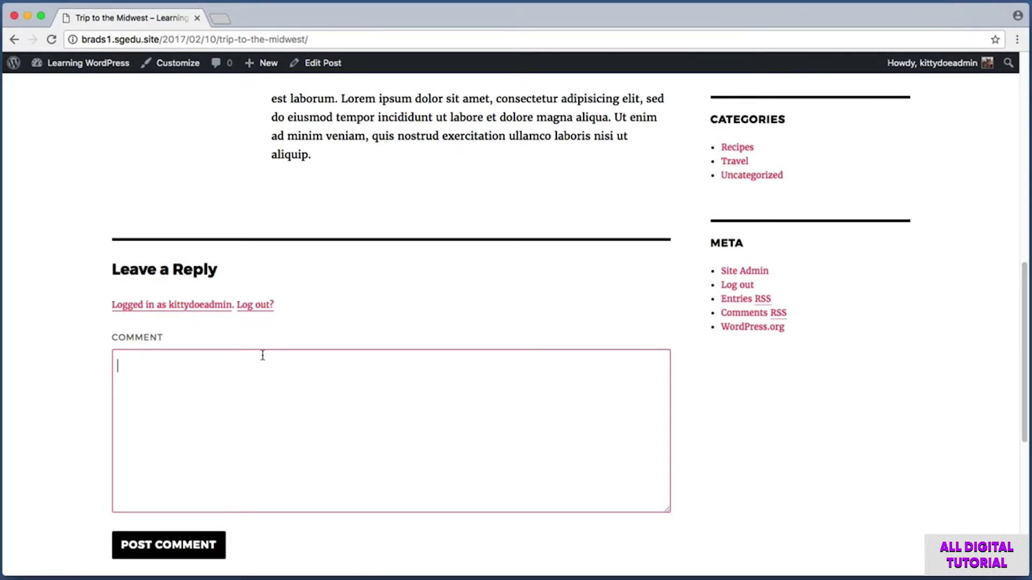
type("This is an amazing post")
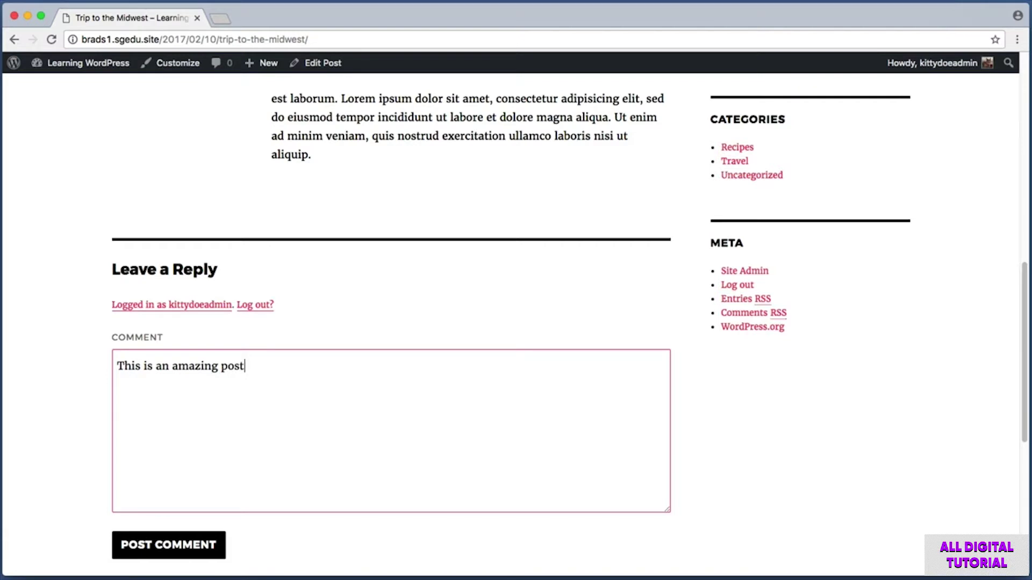
type(". I love it.")
key("super+shift+4")
left_click_drag(97, 519, 258, 562)
left_click(189, 554)
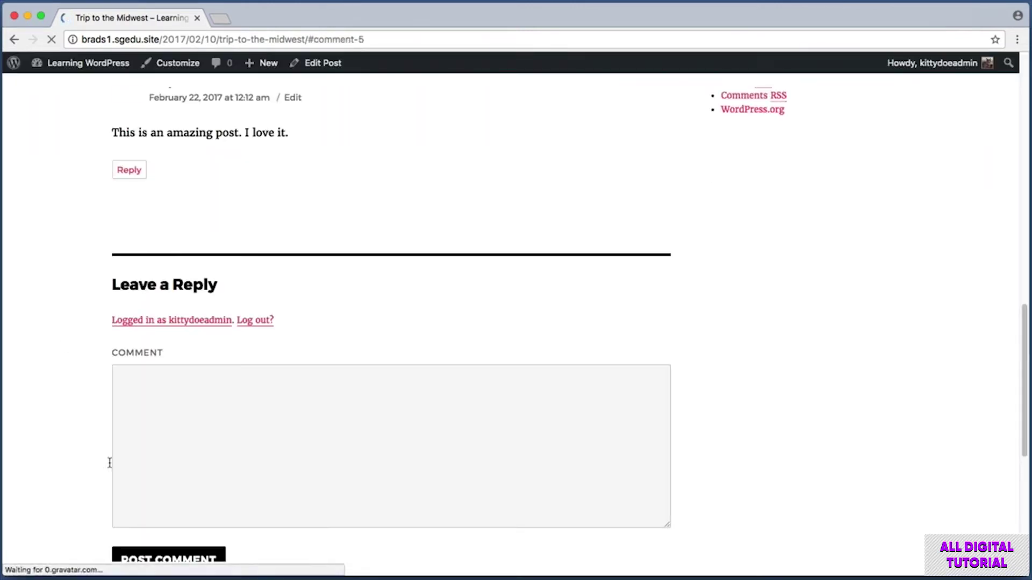
- Scroll the post to check the new admin comment and screenshot it
scroll(62, 345, "up", 15)
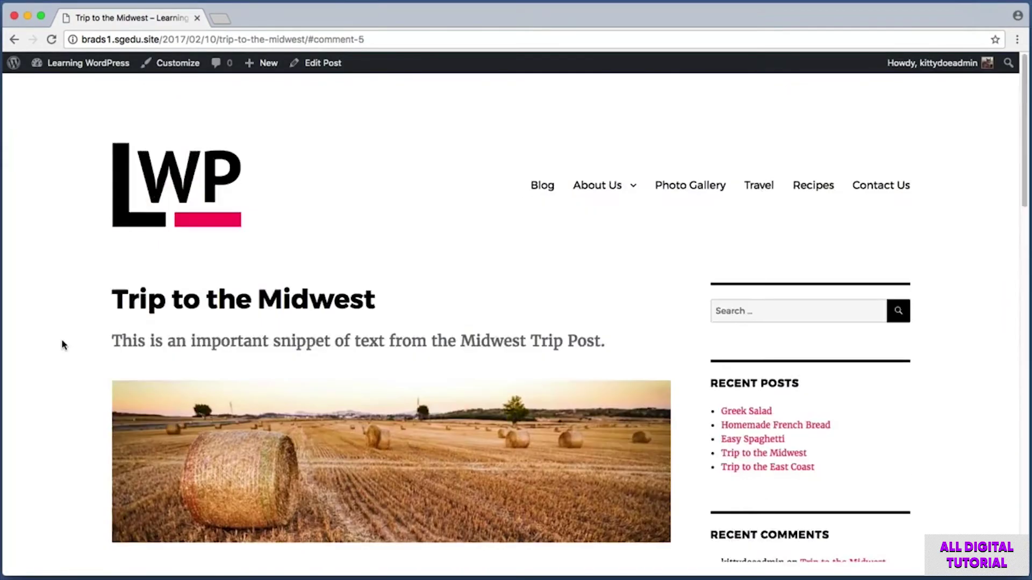
scroll(63, 344, "down", 3)
key("super+shift+4")
left_click_drag(94, 147, 616, 232)
scroll(52, 281, "up", 2)
scroll(52, 281, "down", 5)
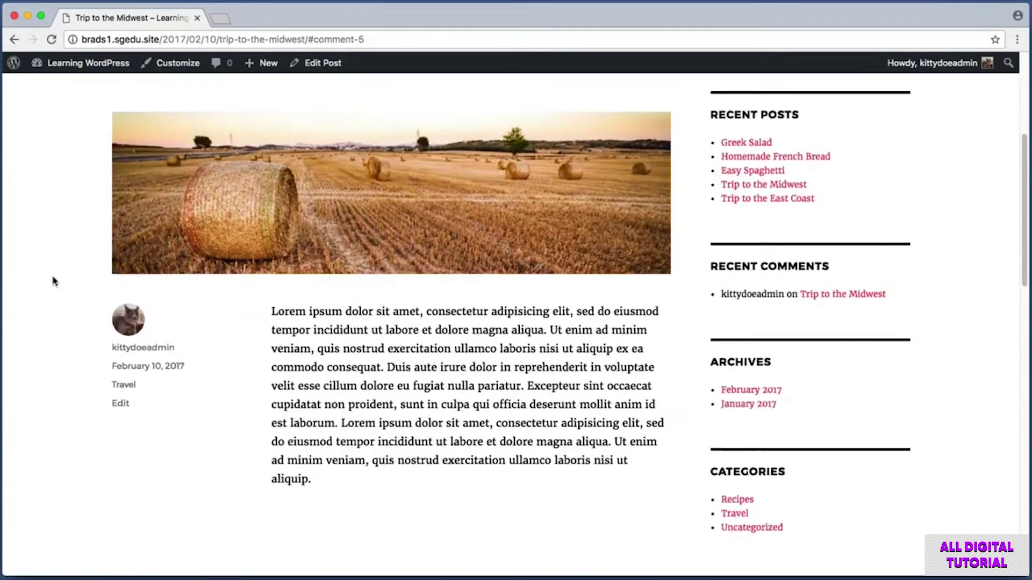
scroll(52, 281, "down", 8)
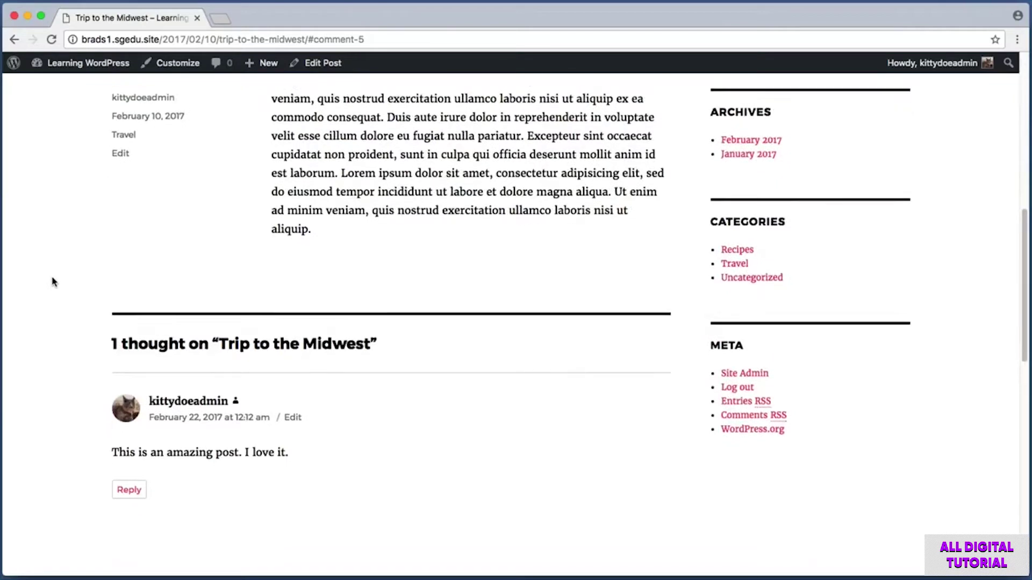
key("super+shift+4")
left_click_drag(73, 364, 434, 460)
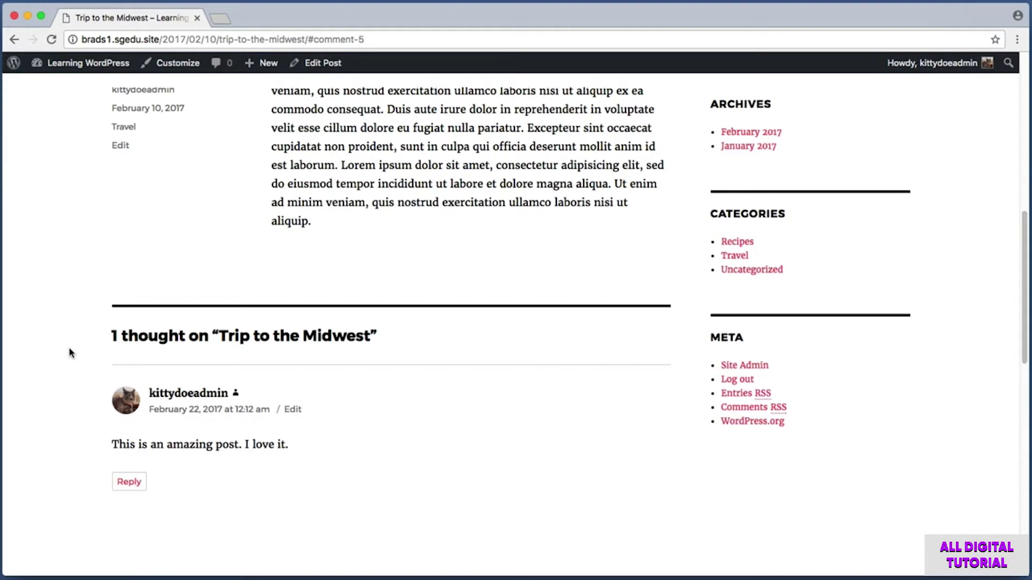
- Screenshot the comment again, then bring the logged-out Firefox window with the homepage forward
key("super+shift+4")
left_click_drag(80, 372, 374, 464)
key("super+Tab")
left_click_drag(517, 77, 539, 79)
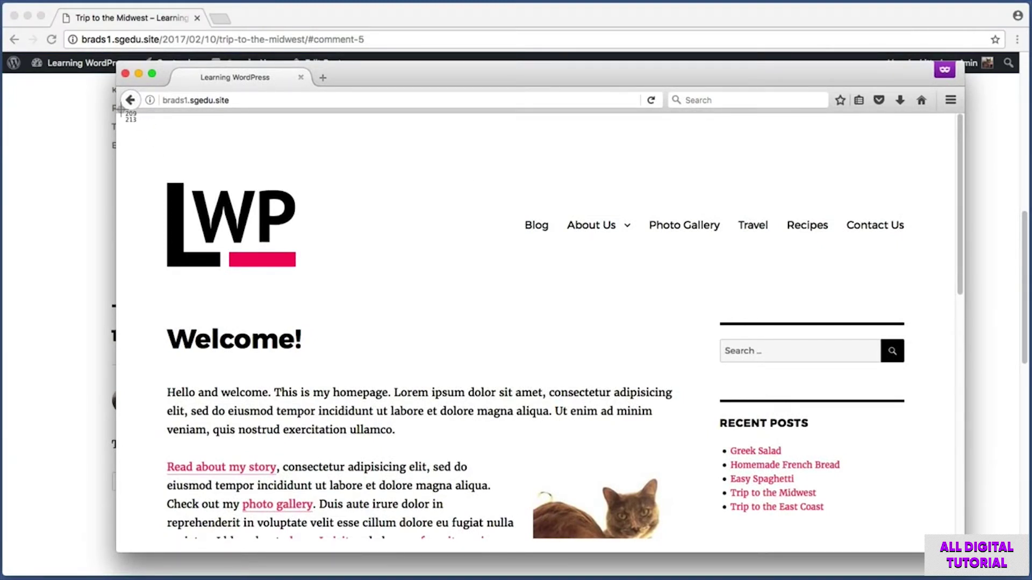
- Open the Travel category page in the guest Firefox browser
left_click_drag(123, 113, 954, 141)
key("super+shift+4")
left_click_drag(714, 194, 803, 284)
left_click(752, 225)
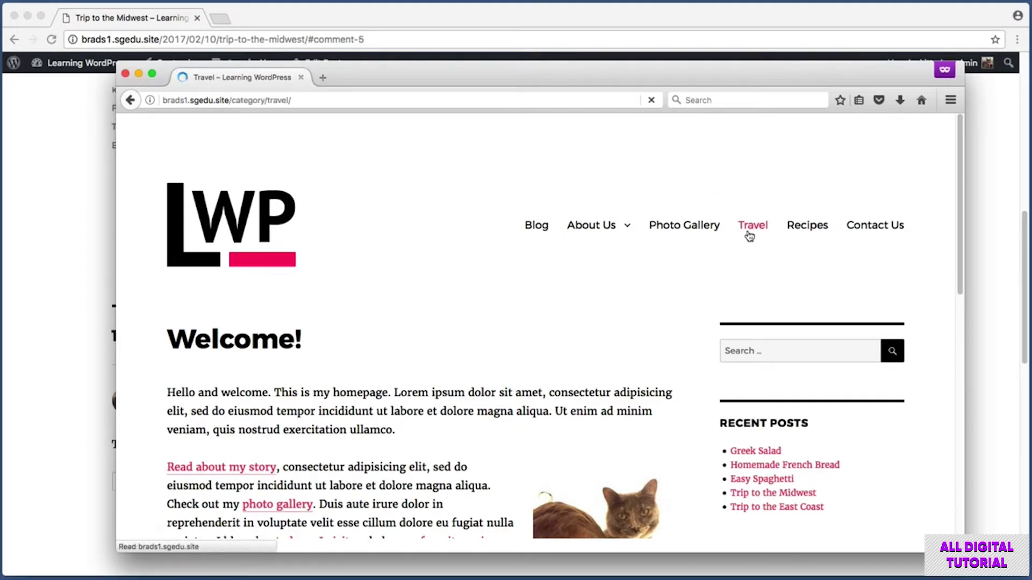
- Open the 'Trip to the Midwest' post and scroll past the admin comment to Leave a Reply
scroll(154, 225, "down", 5)
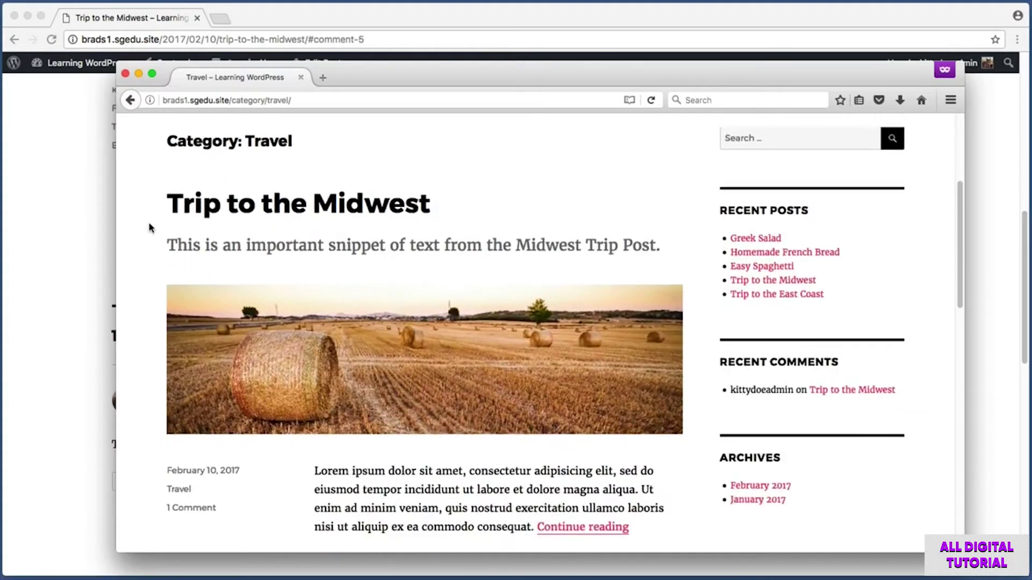
left_click(212, 210)
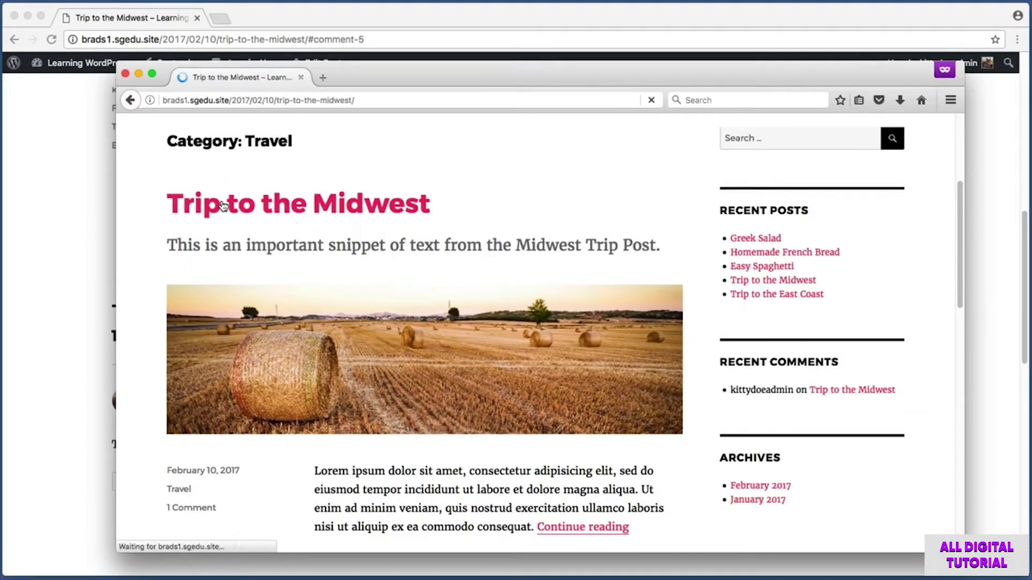
scroll(153, 221, "down", 10)
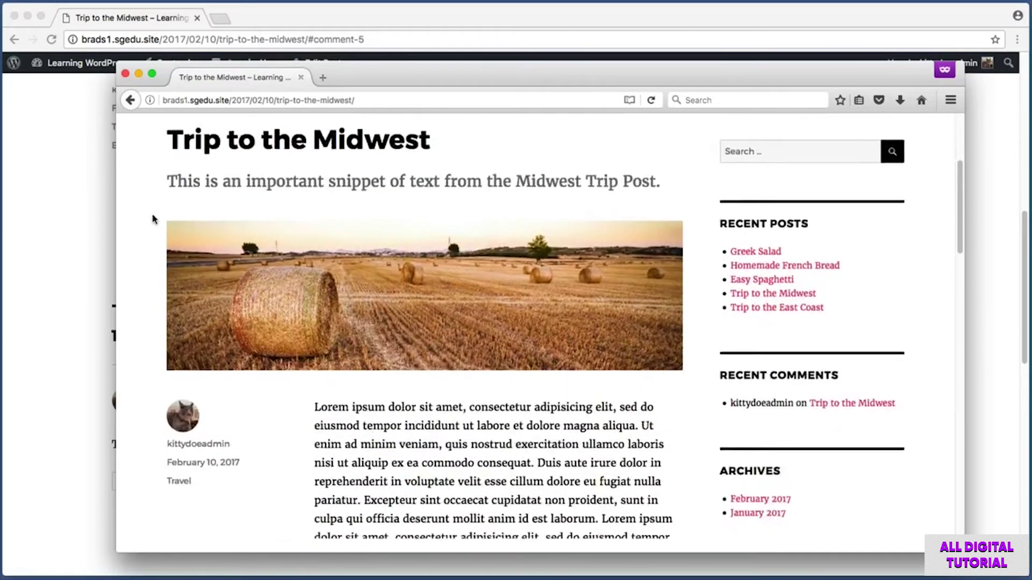
scroll(153, 219, "down", 3)
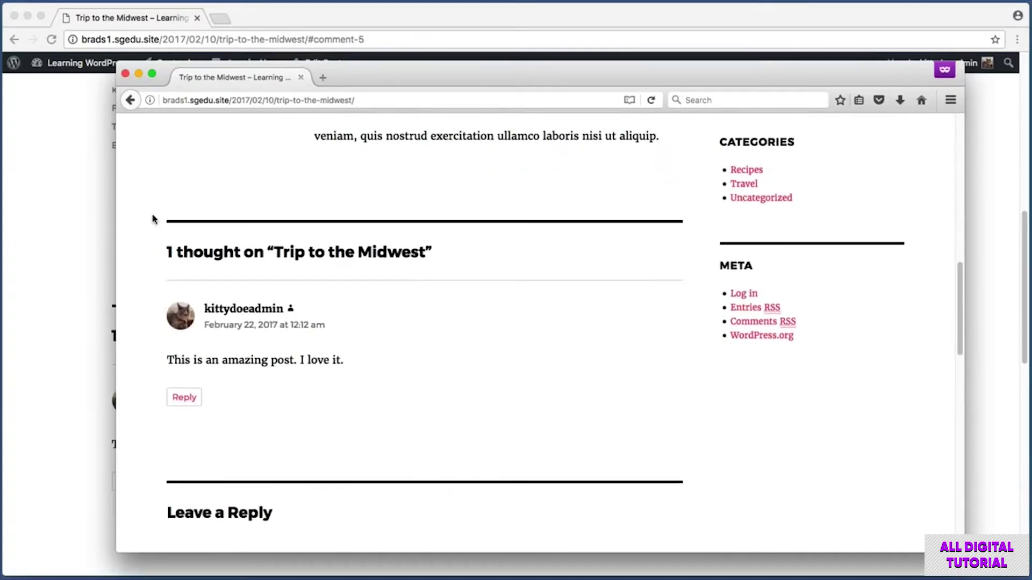
key("super+shift+4")
left_click_drag(143, 284, 411, 387)
scroll(389, 378, "down", 1)
scroll(389, 378, "down", 8)
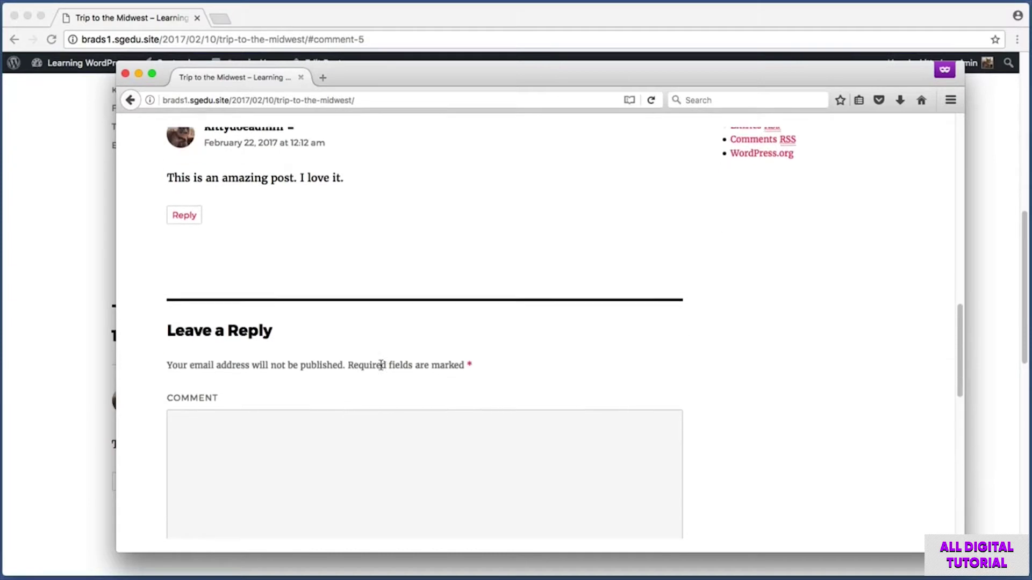
- Write the guest comment 'The sky is blue, and this post is excellent. Thank you for writing'
scroll(381, 361, "up", 1)
key("super+shift+4")
left_click_drag(149, 139, 698, 524)
left_click(366, 264)
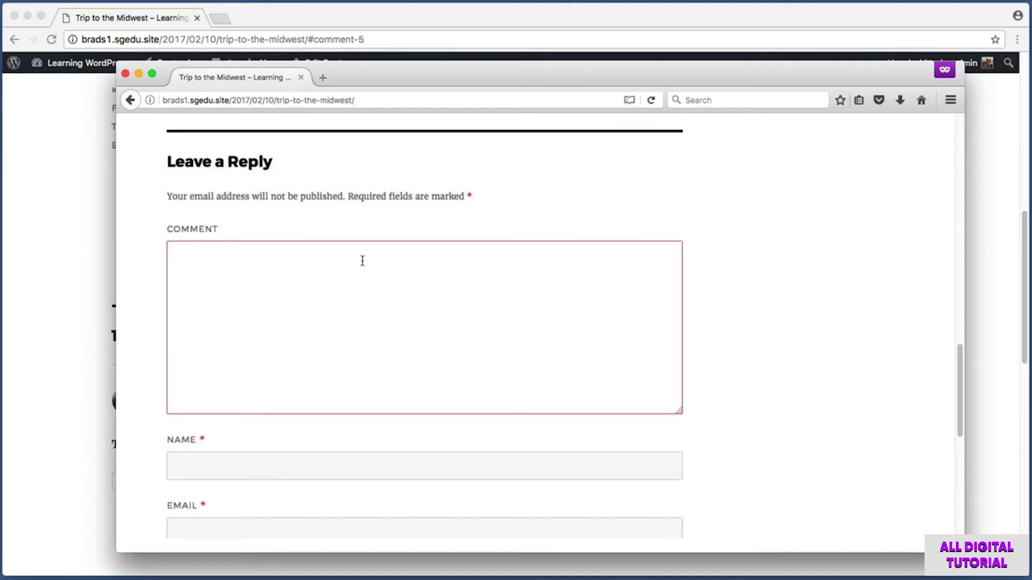
type("The sky is blue, and this post is excellent. Thank you for writing it.")
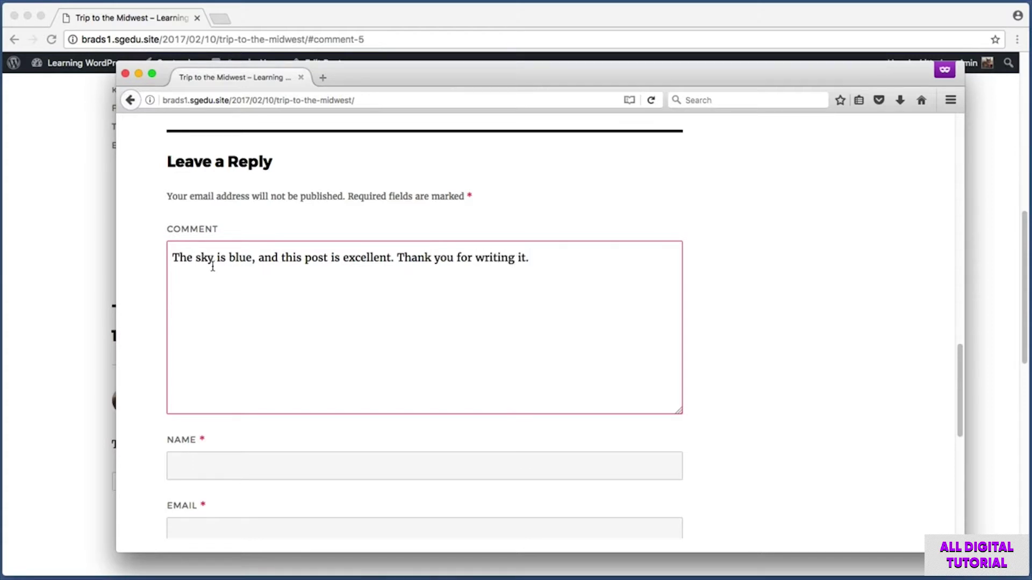
- Fill in the commenter's name and e-mail address fields
scroll(161, 272, "down", 5)
key("super+shift+4")
left_click_drag(145, 290, 711, 485)
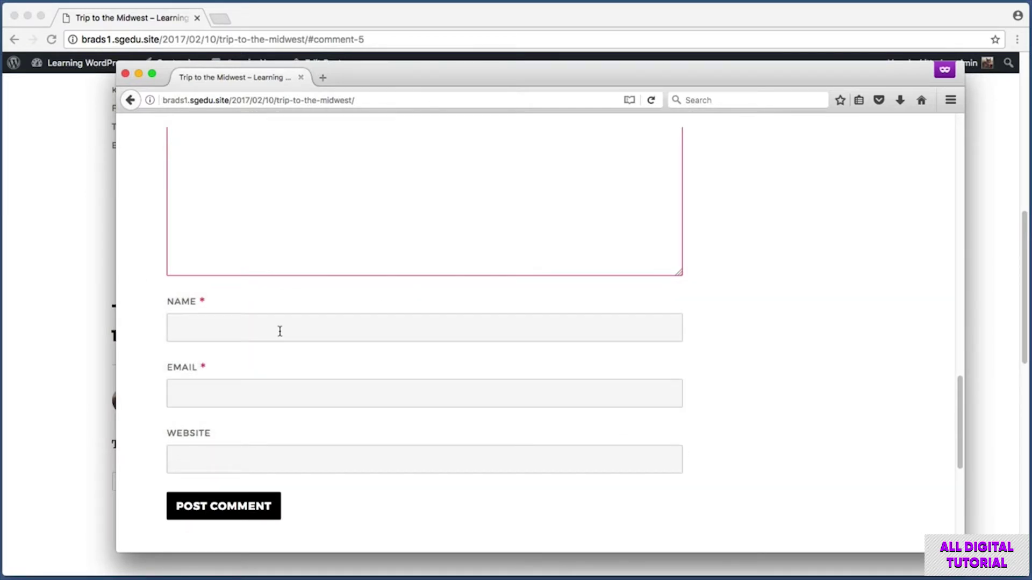
left_click(276, 323)
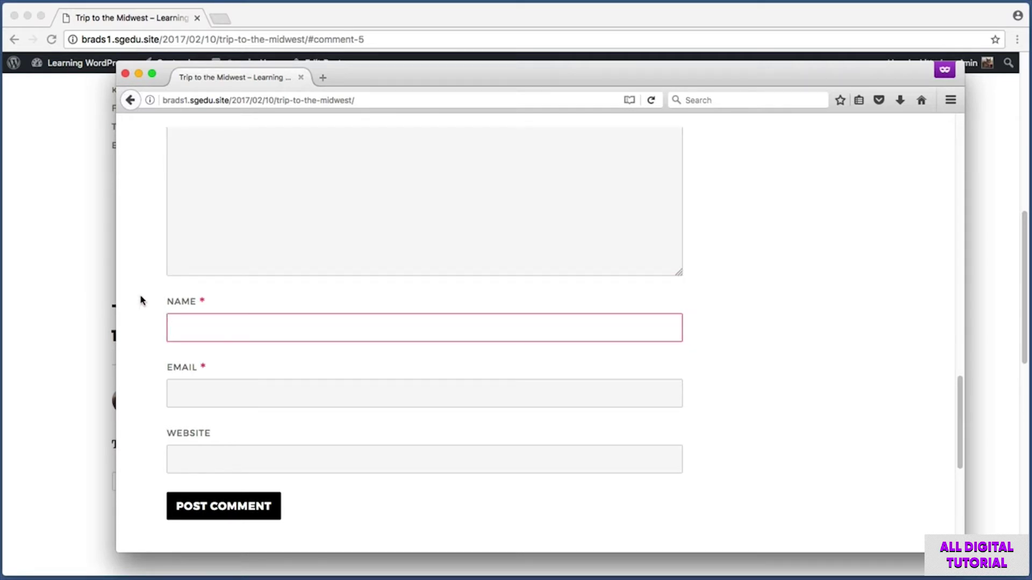
type("John Doe")
left_click(138, 345)
left_click(277, 335)
left_click(289, 392)
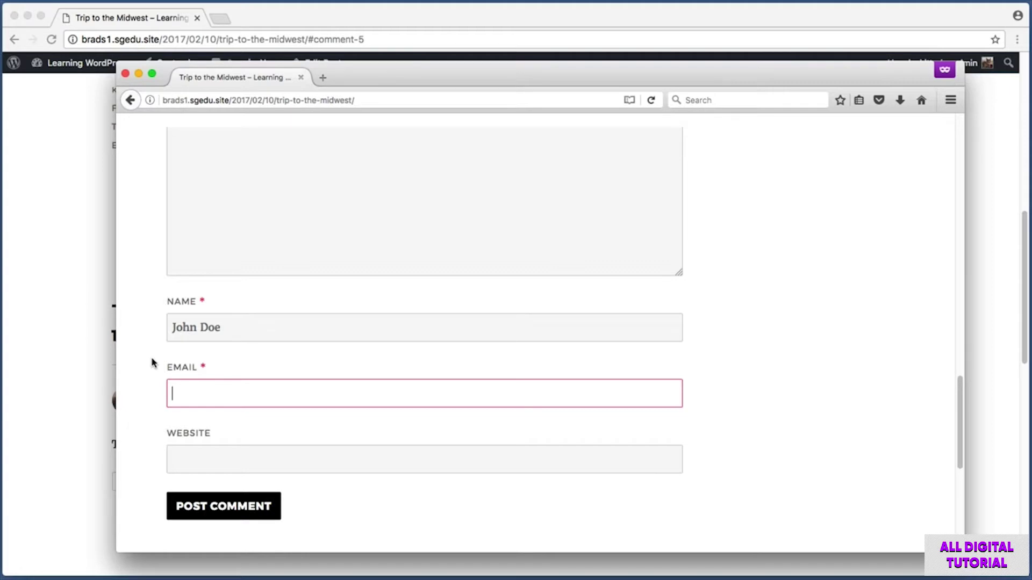
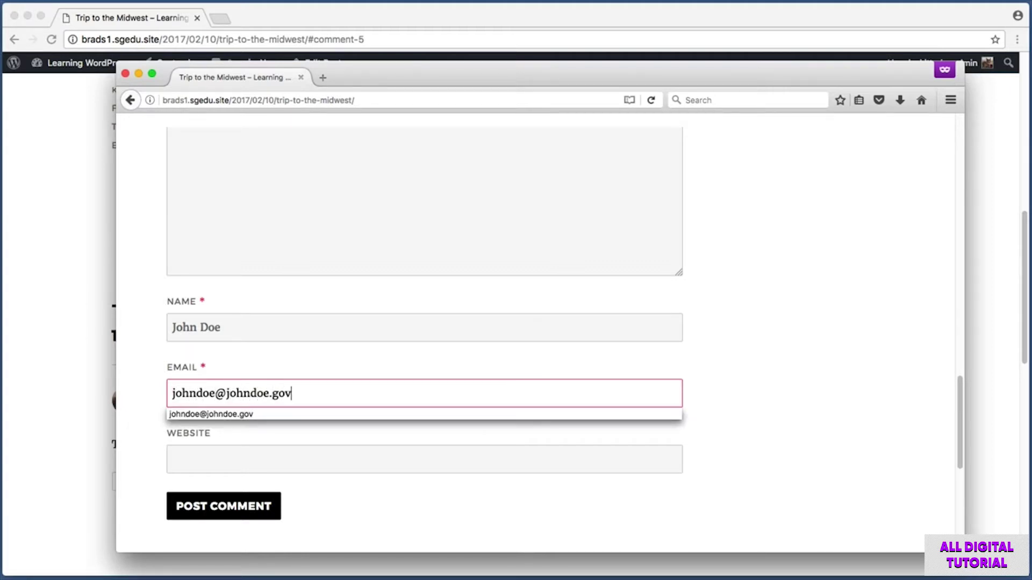
- Submit the guest comment with Post Comment
key("super+shift+4")
left_click_drag(145, 417, 317, 491)
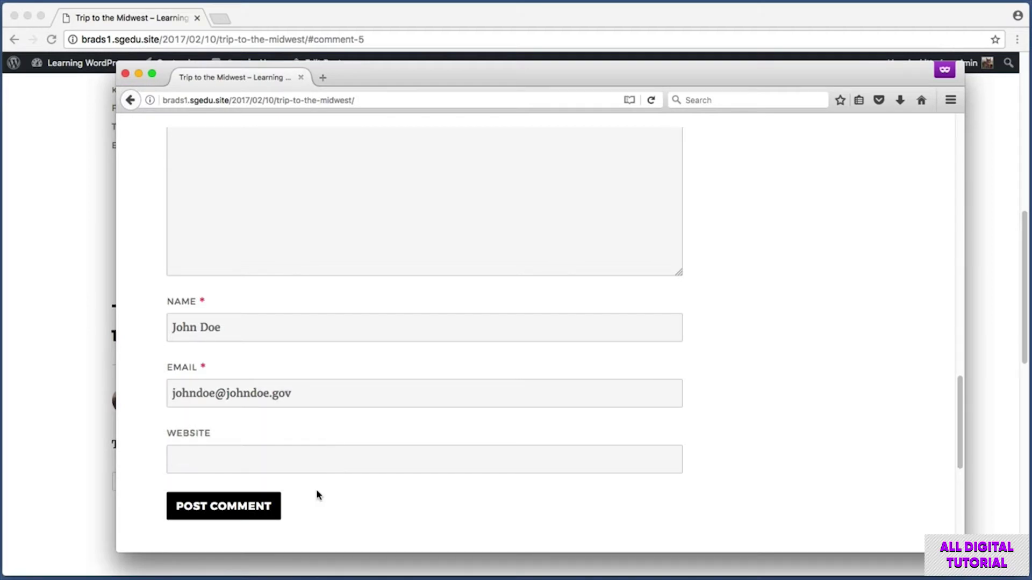
left_click_drag(150, 483, 310, 532)
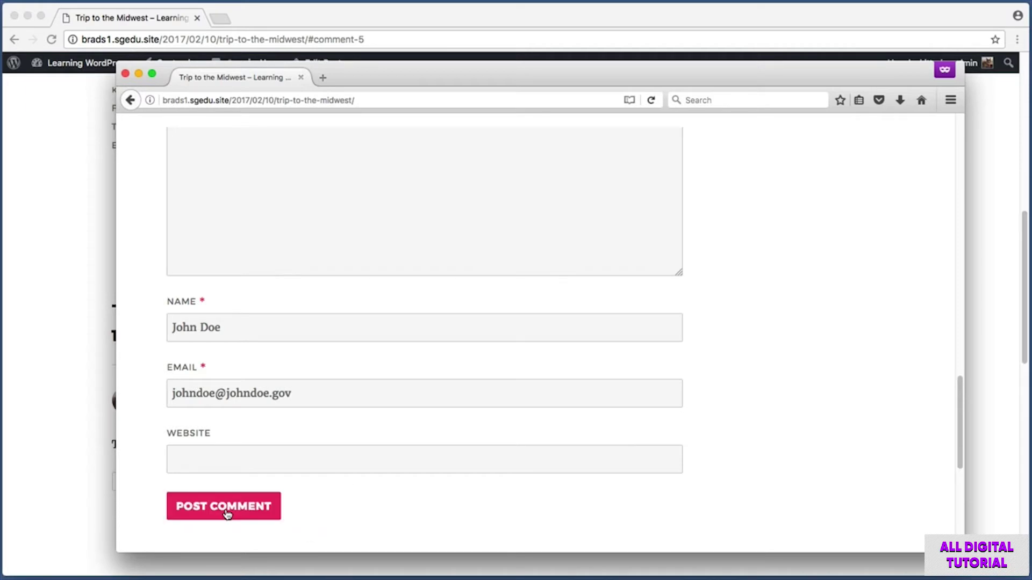
left_click(227, 513)
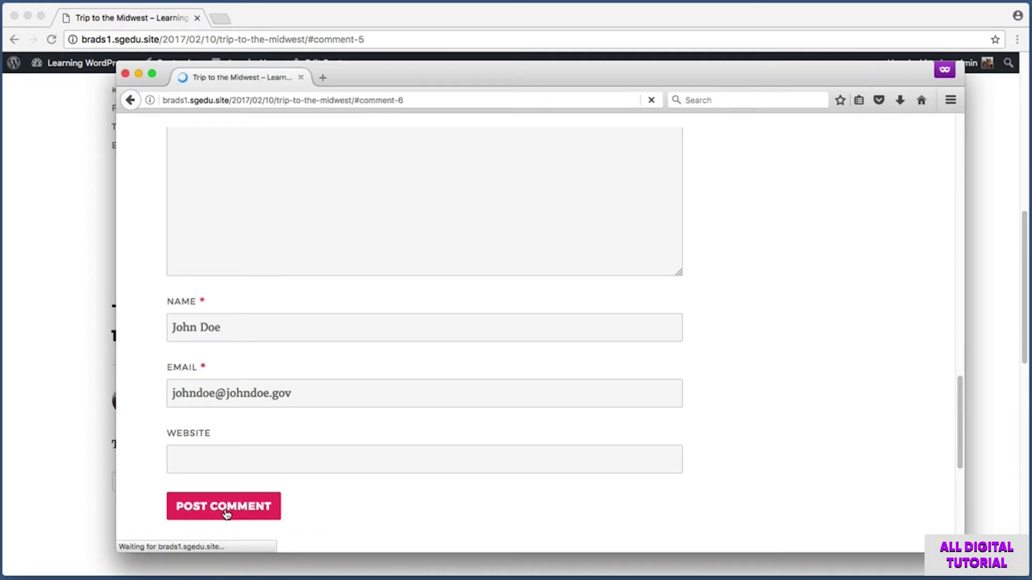
key("super+shift+4")
- Screenshot the pending guest comment and its awaiting-moderation notice
left_click_drag(140, 130, 712, 289)
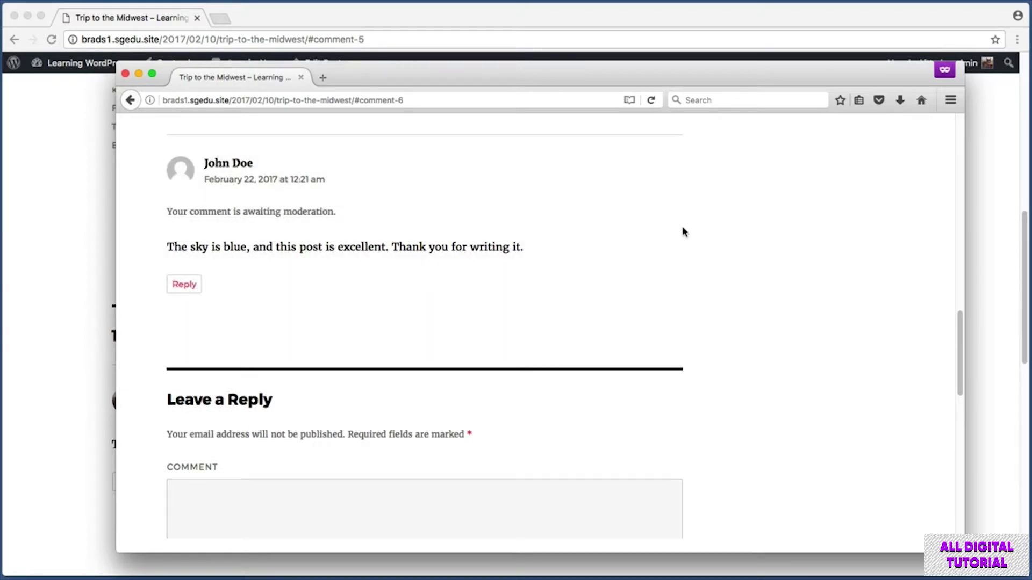
key("super+shift+4")
left_click_drag(160, 198, 354, 224)
left_click_drag(137, 142, 545, 260)
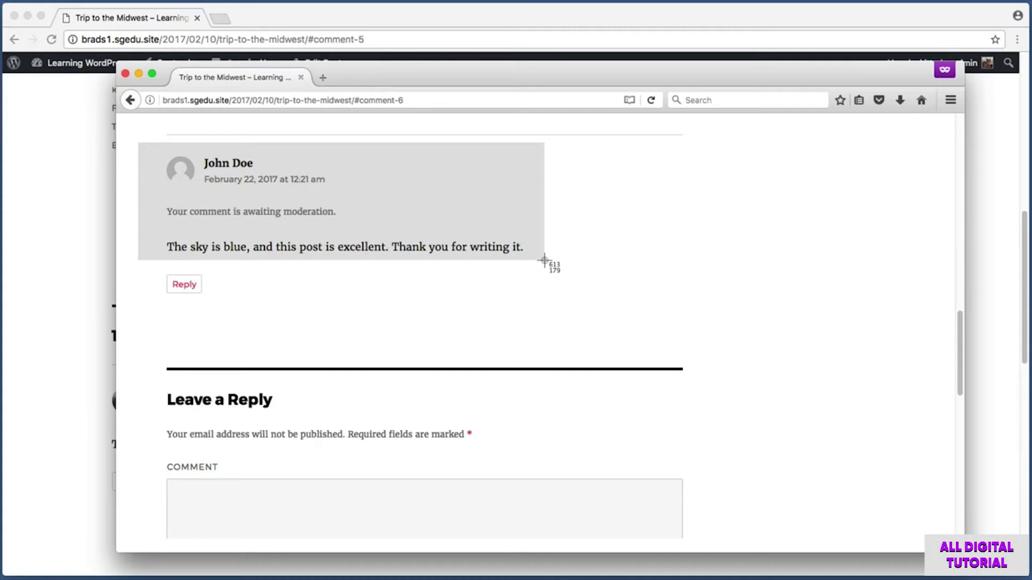
left_click_drag(544, 260, 544, 262)
scroll(540, 263, "up", 10)
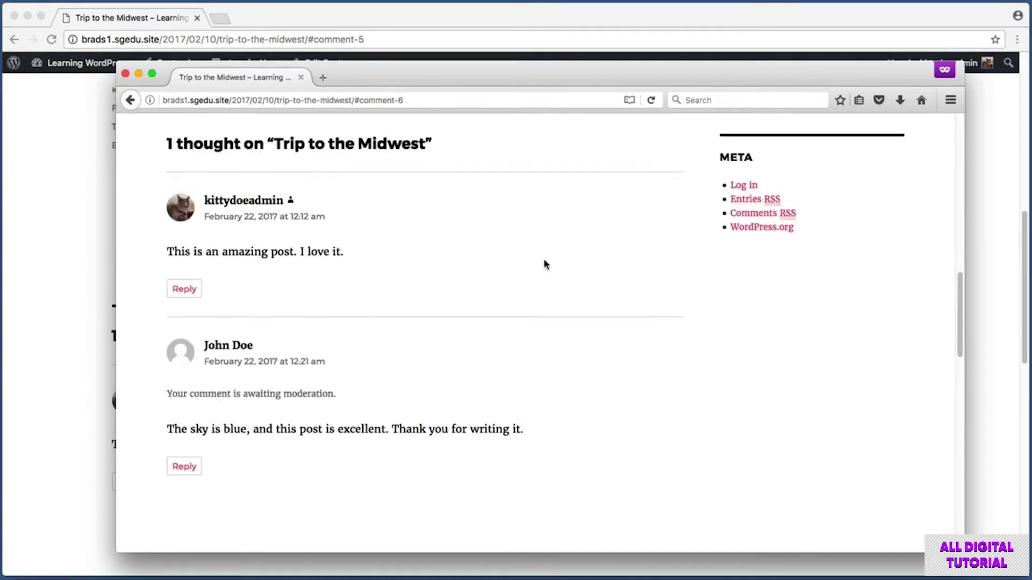
scroll(539, 264, "down", 6)
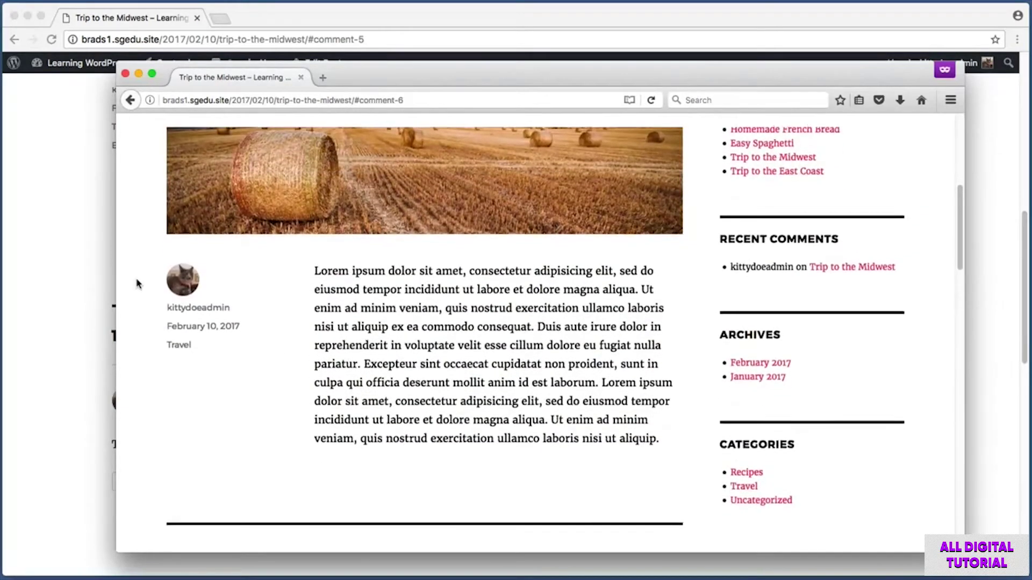
scroll(137, 283, "down", 5)
- Capture the moderation notice again, then bring the Safari visitor window showing the homepage forward
key("super+shift+4")
left_click_drag(154, 313, 689, 461)
key("super+shift+4")
left_click_drag(151, 369, 357, 394)
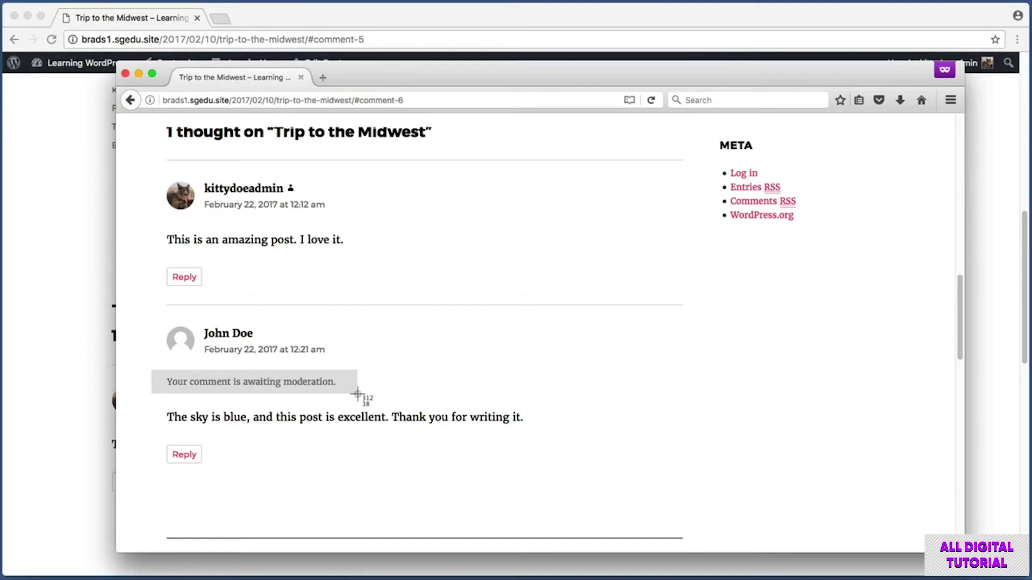
mouse_move(357, 394)
left_mouse_down()
mouse_move(340, 396)
mouse_move(358, 389)
left_mouse_up()
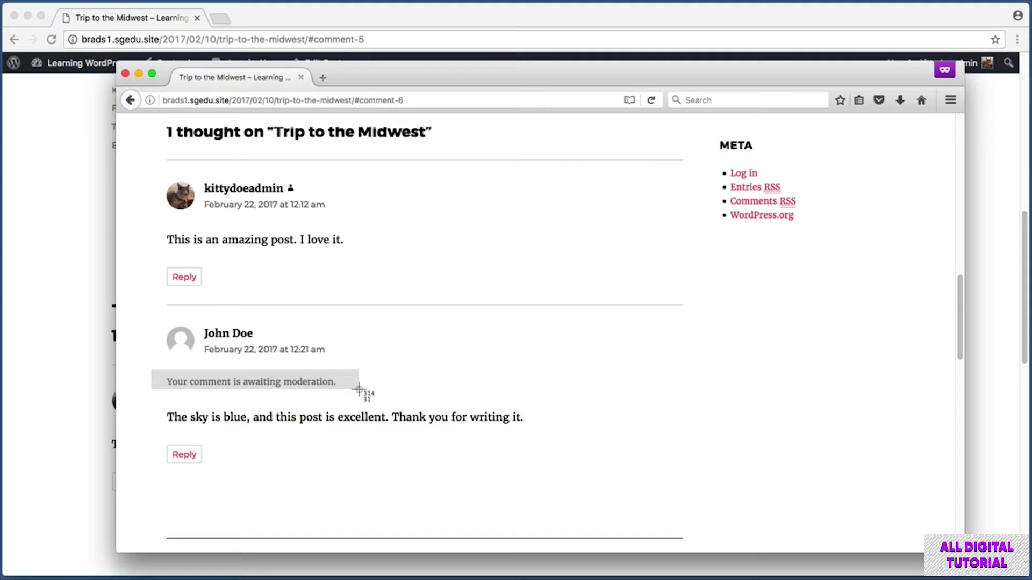
left_click_drag(358, 389, 355, 391)
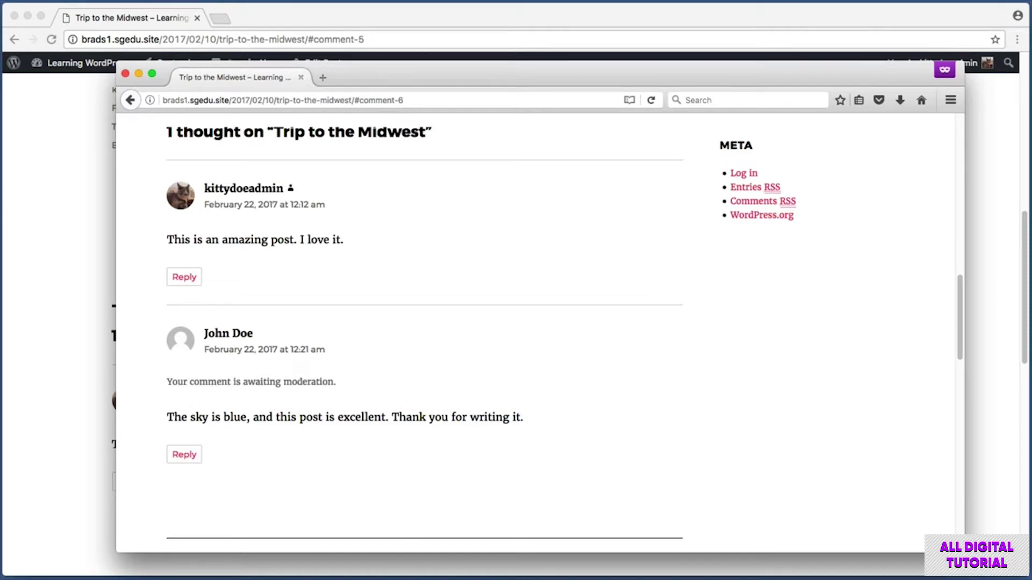
key("super+Tab")
left_click_drag(384, 30, 405, 32)
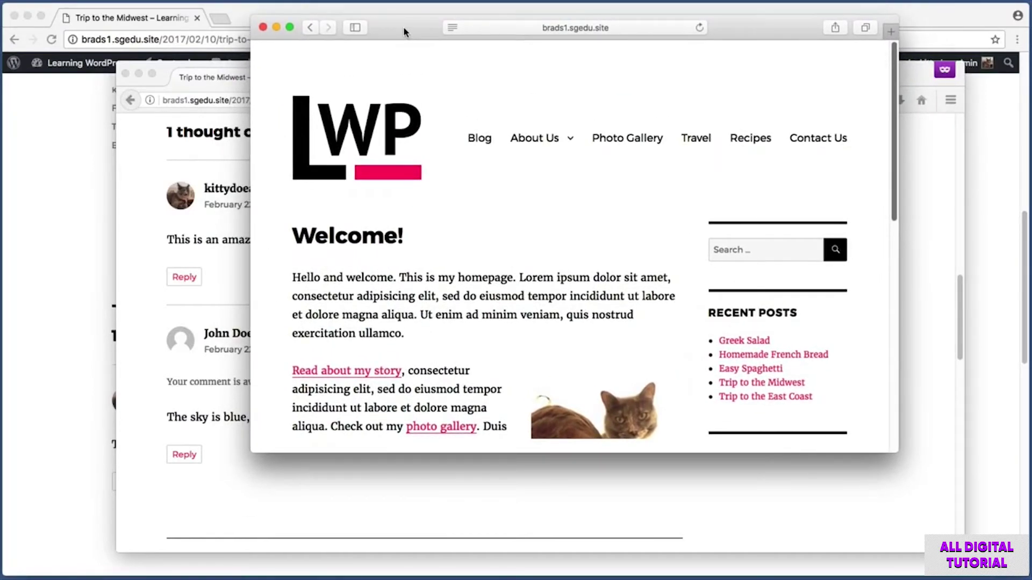
- In Safari, open Travel > 'Trip to the Midwest' and scroll down to its comments
mouse_move(405, 31)
left_mouse_down()
mouse_move(426, 30)
mouse_move(385, 39)
mouse_move(417, 33)
left_mouse_up()
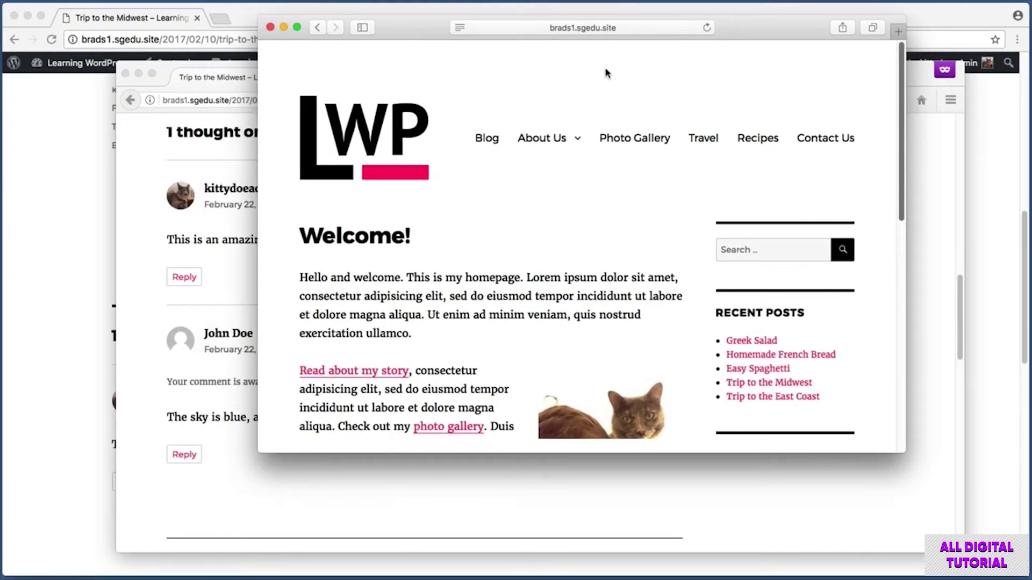
left_click(705, 142)
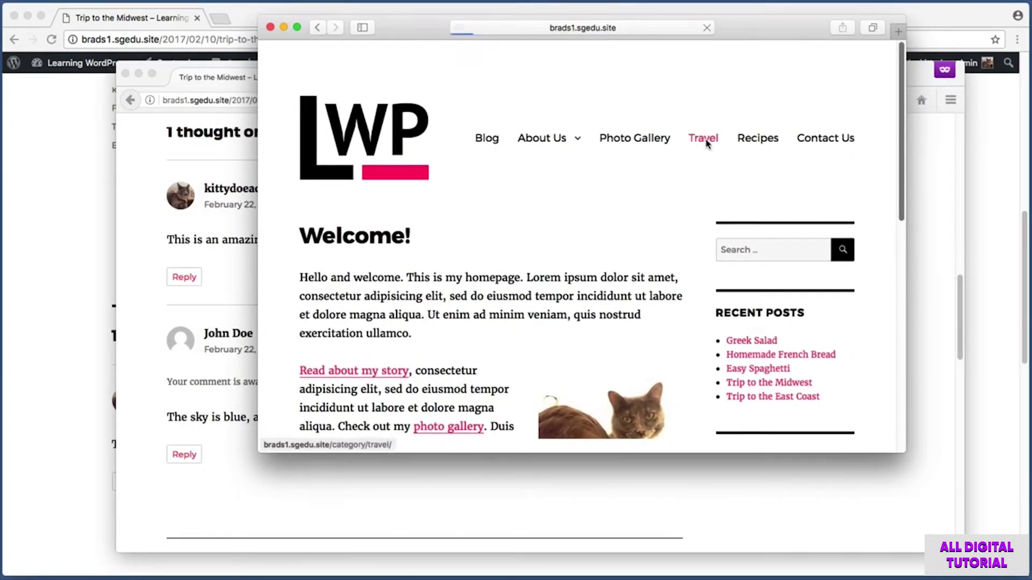
scroll(532, 246, "down", 3)
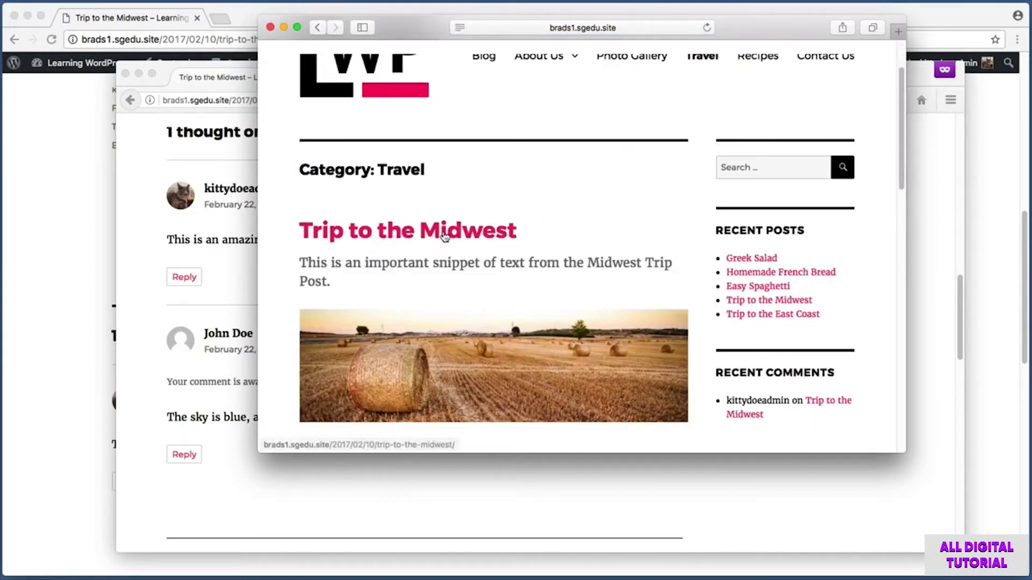
left_click(443, 235)
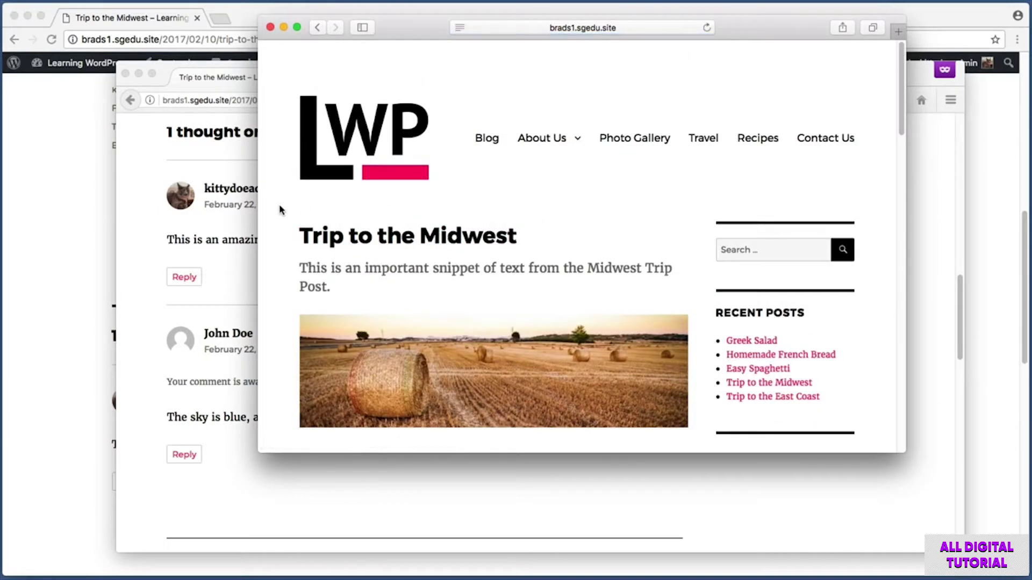
scroll(281, 210, "down", 4)
scroll(279, 209, "down", 15)
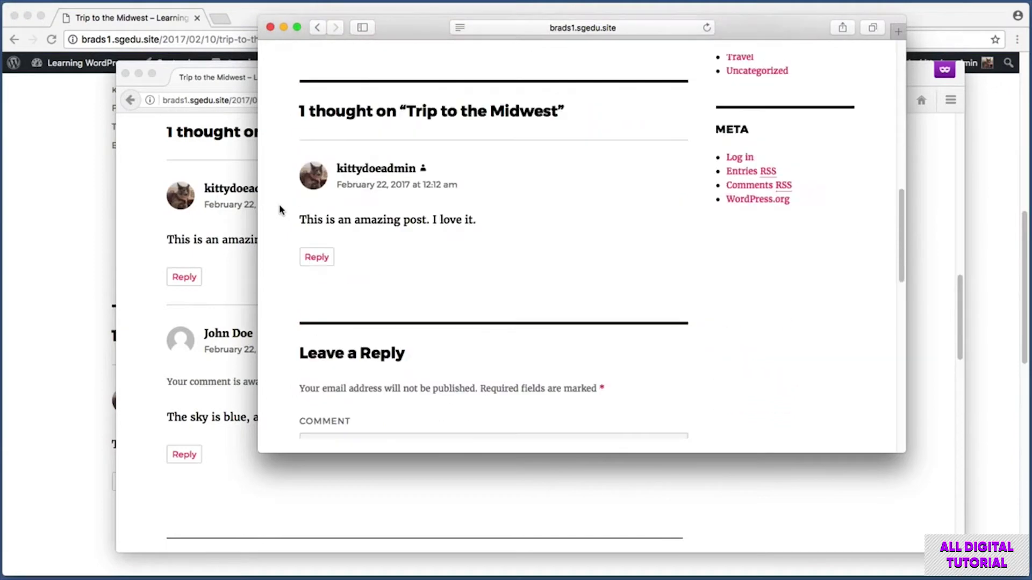
- Screenshot the admin's public comment, then return to the admin's Chrome window
key("super+shift+4")
left_click_drag(280, 142, 541, 239)
left_click_drag(393, 31, 417, 23)
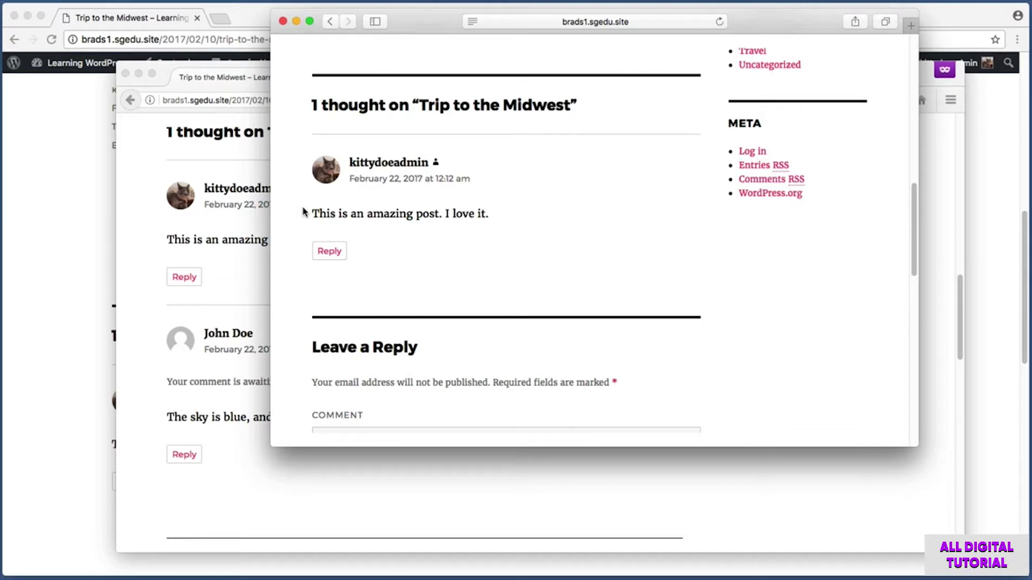
left_click(54, 127)
scroll(52, 134, "up", 15)
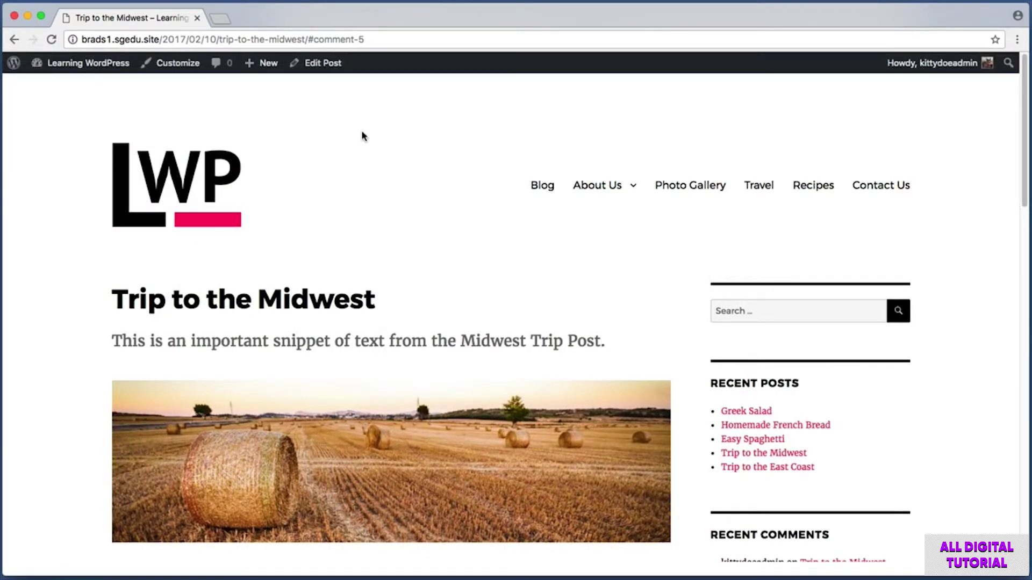
- Go to the site's admin Dashboard and open the Comments list
mouse_move(85, 74)
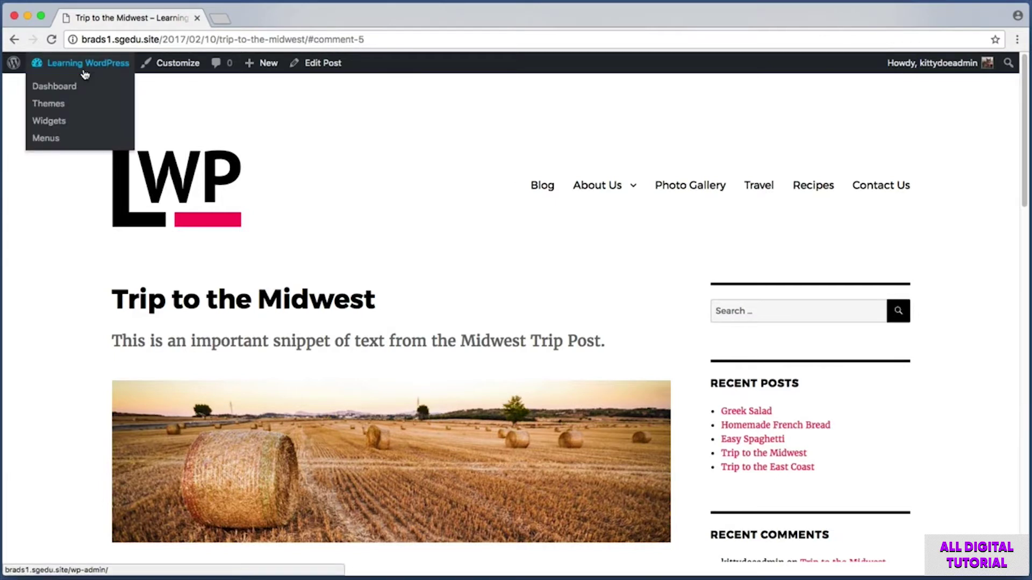
left_click(120, 70)
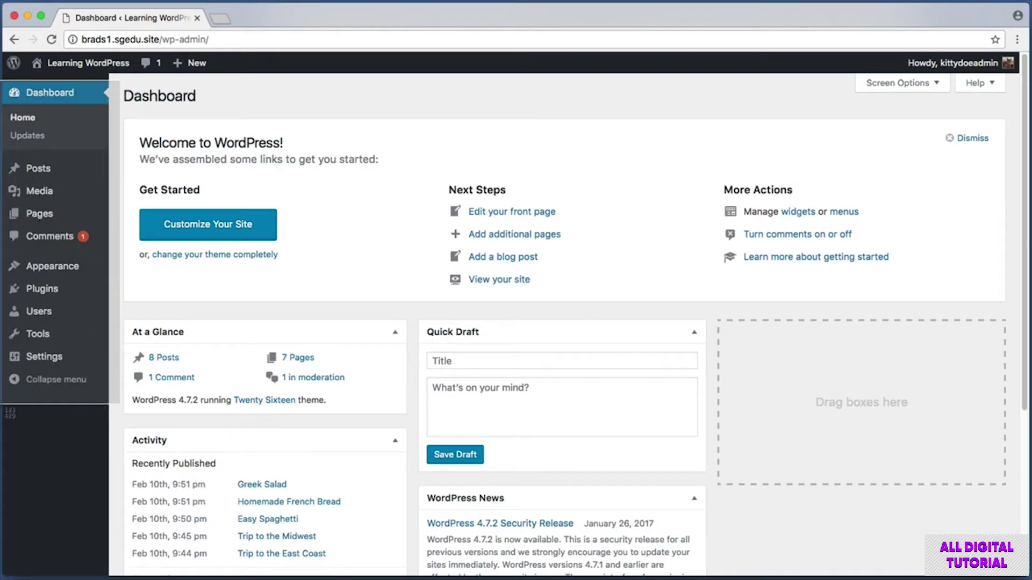
left_click(45, 242)
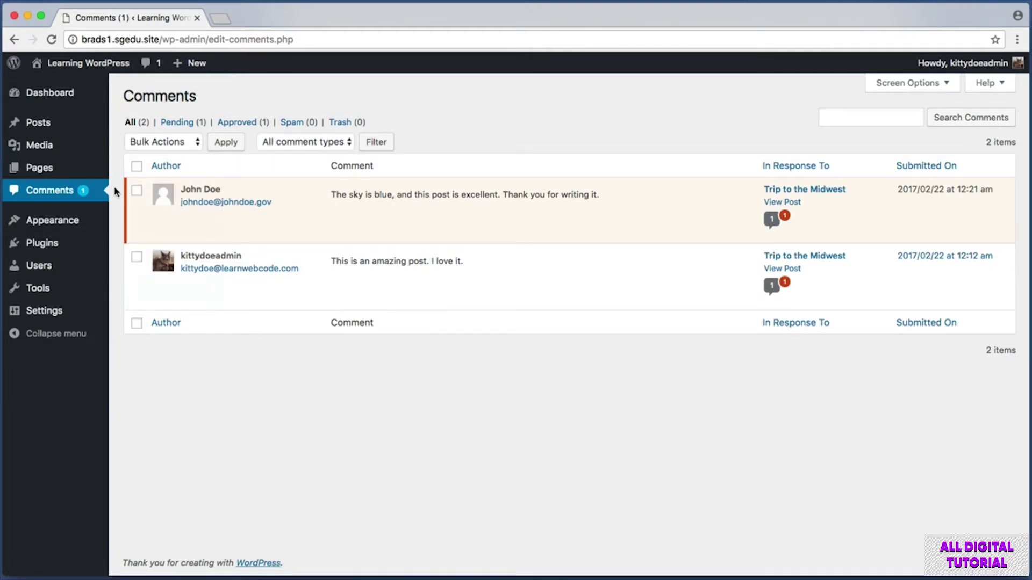
- Screenshot the pending guest comment's row, author name and moderation options
key("super+shift+4")
left_click_drag(119, 173, 627, 247)
key("super+shift+4")
left_click_drag(174, 183, 593, 196)
left_click(594, 192)
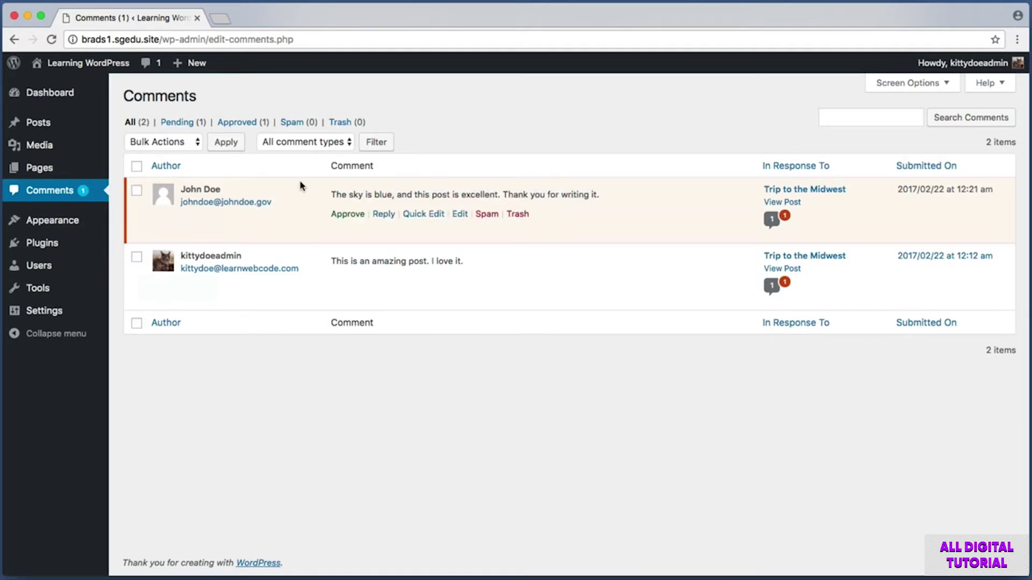
key("super+shift+4")
left_click_drag(129, 178, 963, 237)
key("super+shift+4")
left_click_drag(315, 203, 565, 231)
key("super+shift+4")
left_click_drag(319, 204, 368, 222)
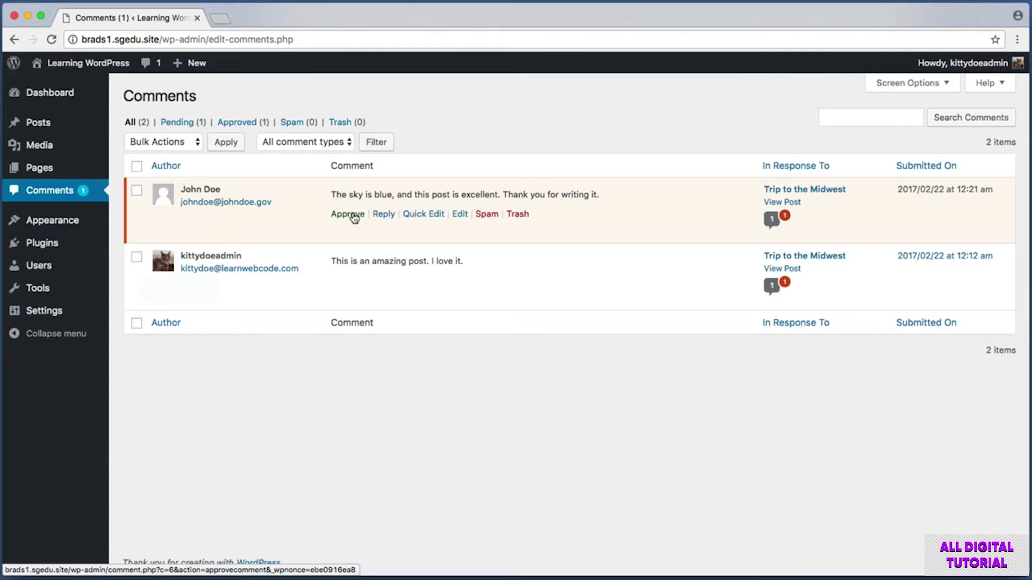
- Approve the guest's pending comment from its row actions
key("super+shift+4")
left_click_drag(471, 203, 538, 227)
key("Escape")
key("super+shift+4")
left_click_drag(322, 208, 374, 237)
left_click(353, 218)
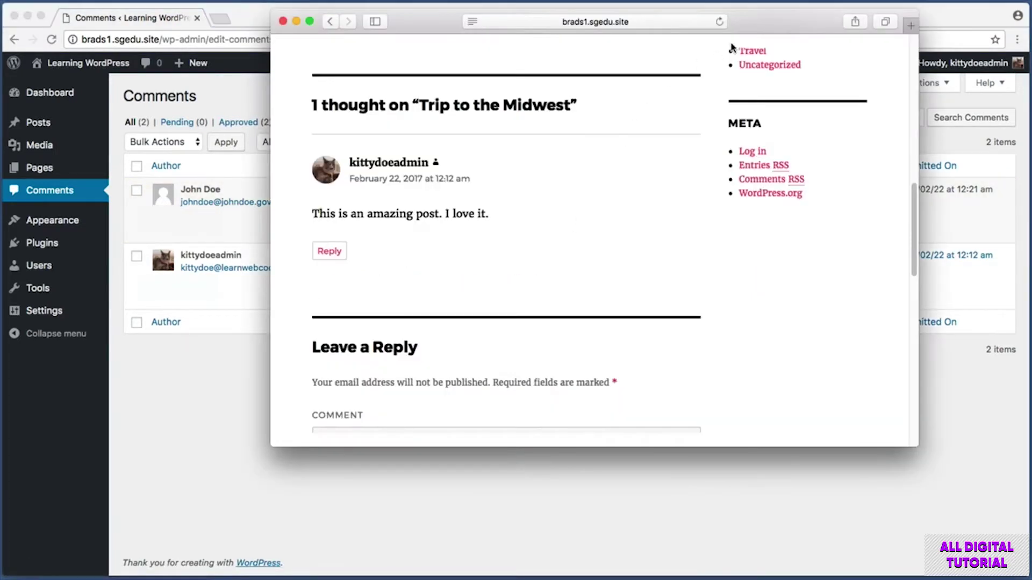
- Reload the public 'Trip to the Midwest' post in Safari and scroll to its comments
left_click_drag(768, 24, 742, 27)
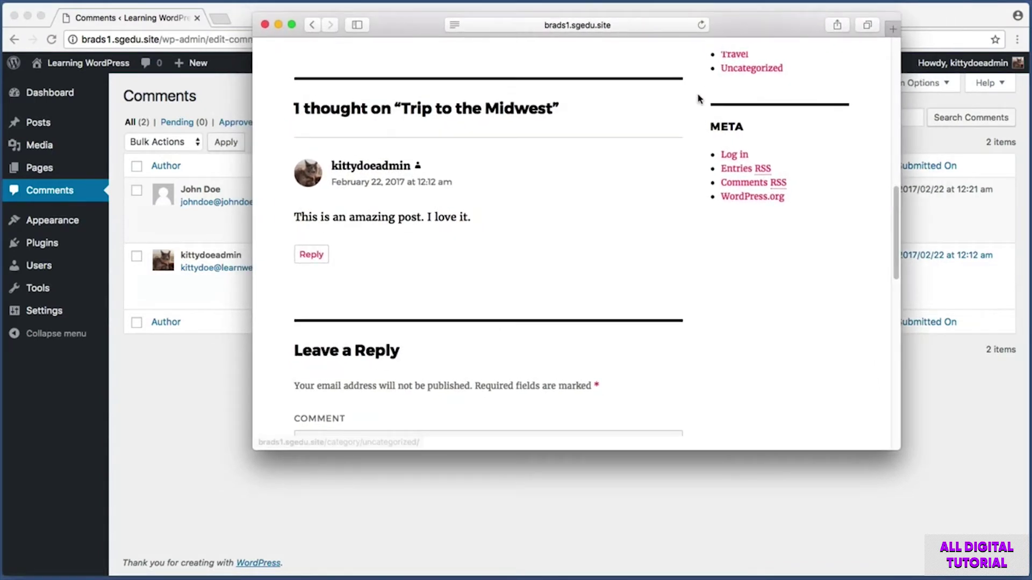
scroll(697, 137, "up", 12)
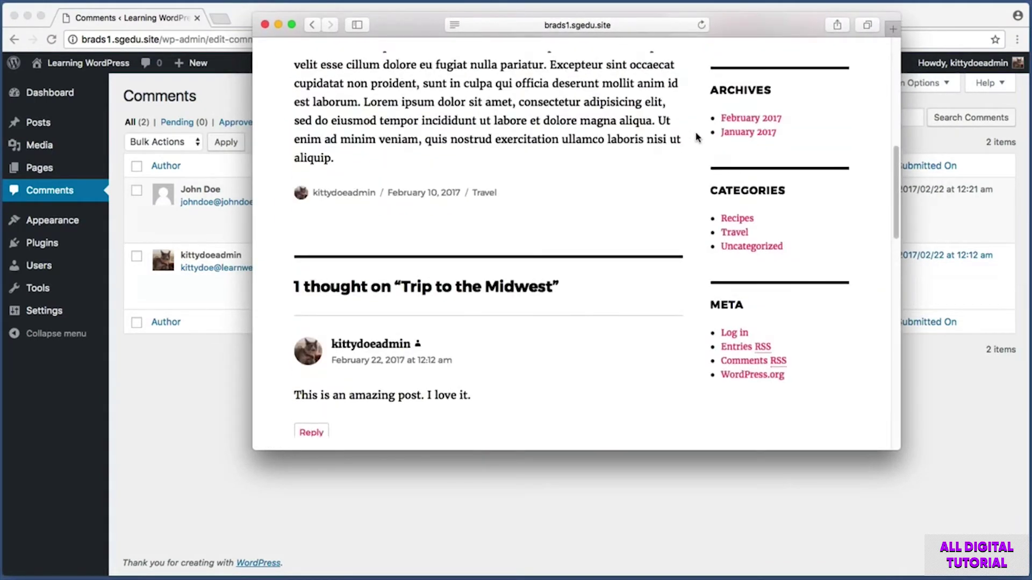
key("super+r")
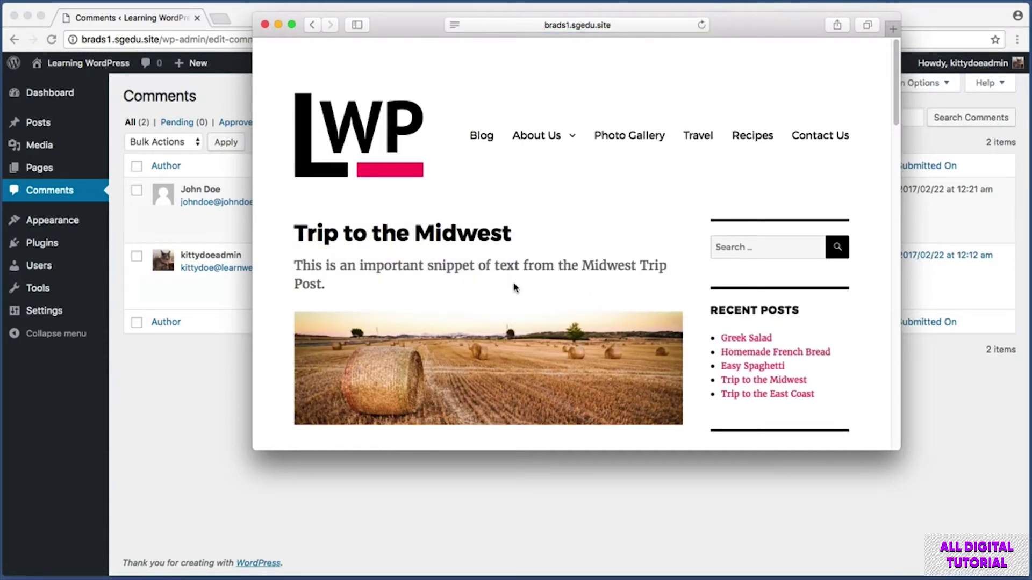
scroll(272, 229, "down", 10)
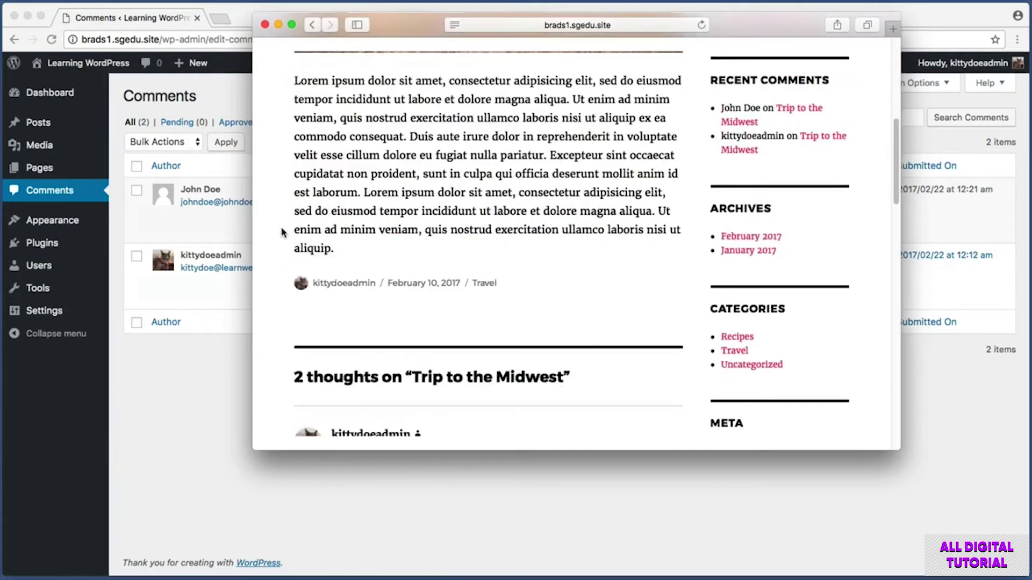
scroll(281, 233, "down", 3)
- Screenshot the '2 thoughts' heading, the admin comment and the approved guest comment
key("super+shift+4")
left_click_drag(278, 217, 589, 250)
scroll(589, 250, "down", 4)
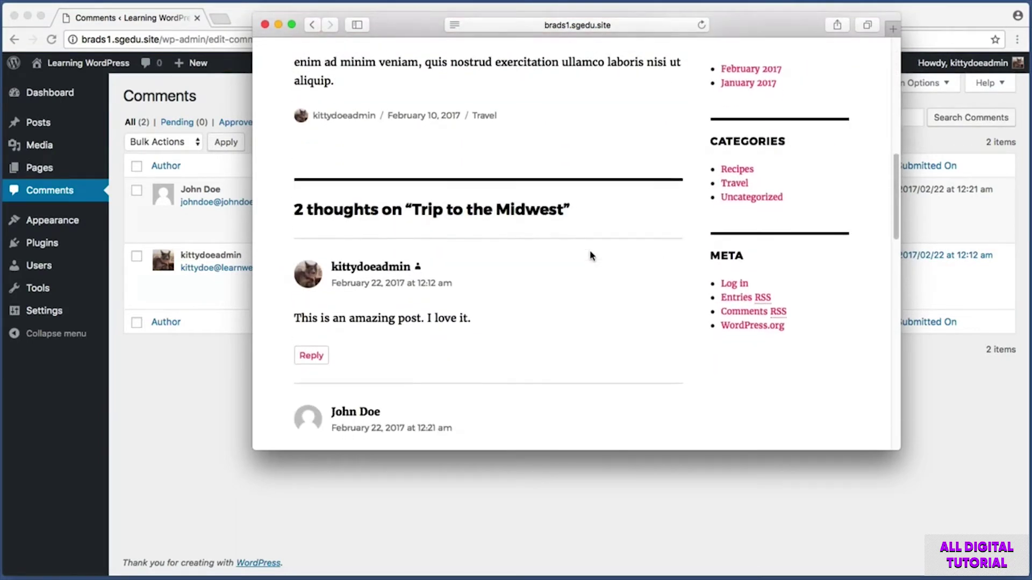
key("super+shift+4")
left_click_drag(271, 169, 505, 266)
scroll(417, 260, "down", 2)
key("super+shift+4")
left_click_drag(271, 258, 723, 403)
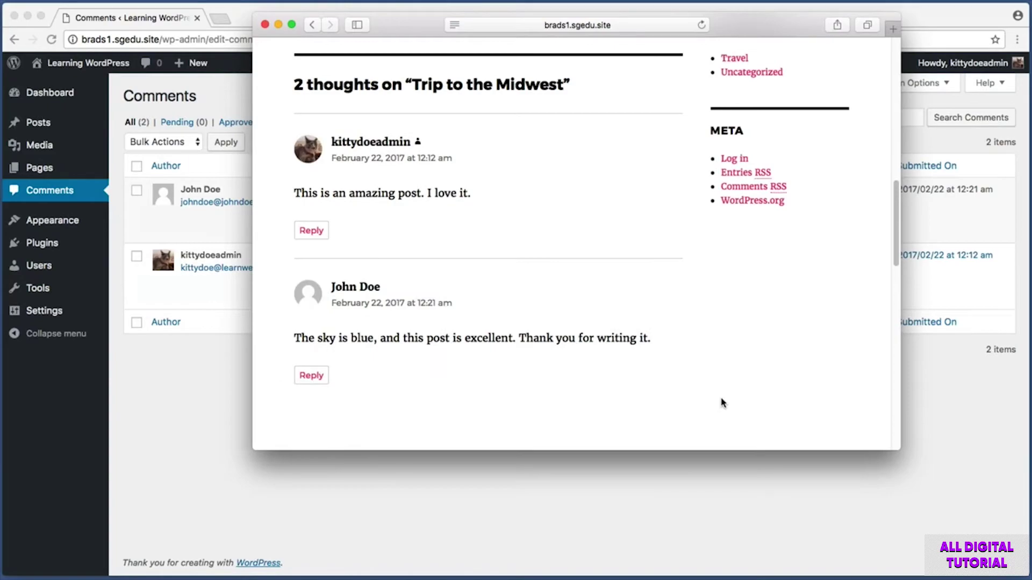
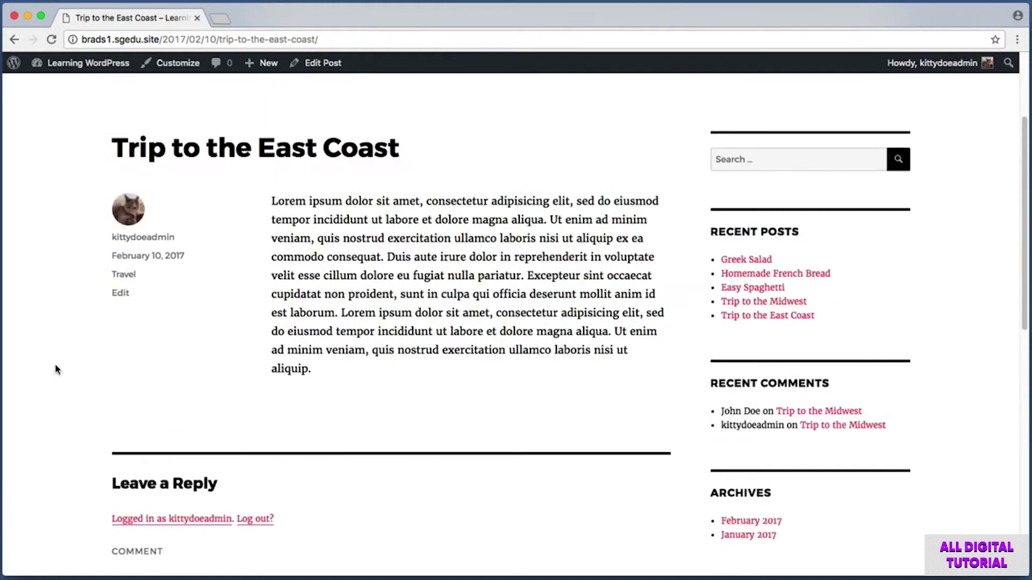
- Screenshot the live 'Trip to the East Coast' post down to its Leave a Reply form
key("super+shift+4")
left_click_drag(89, 122, 439, 172)
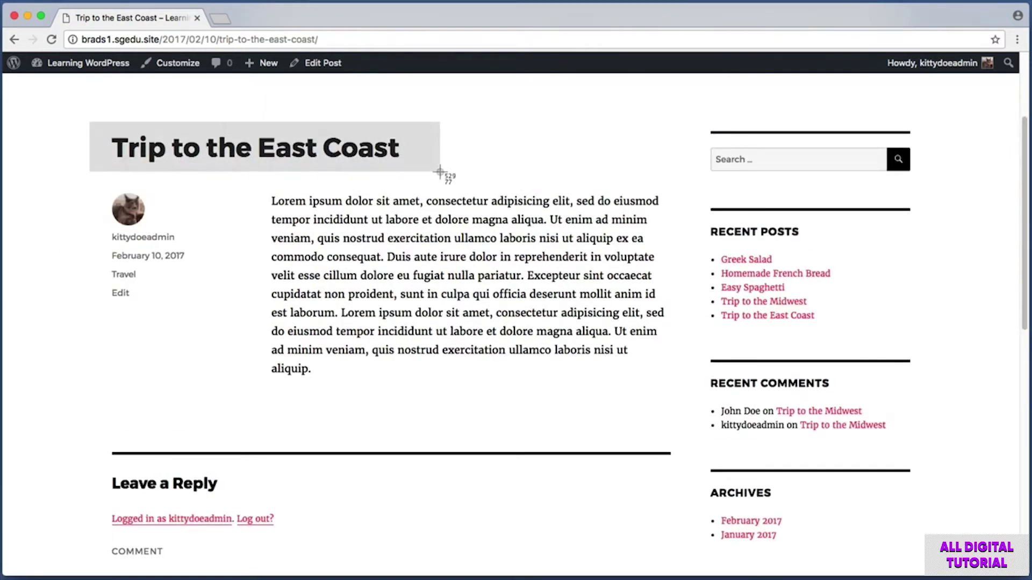
left_click_drag(439, 172, 439, 172)
left_click_drag(440, 173, 440, 173)
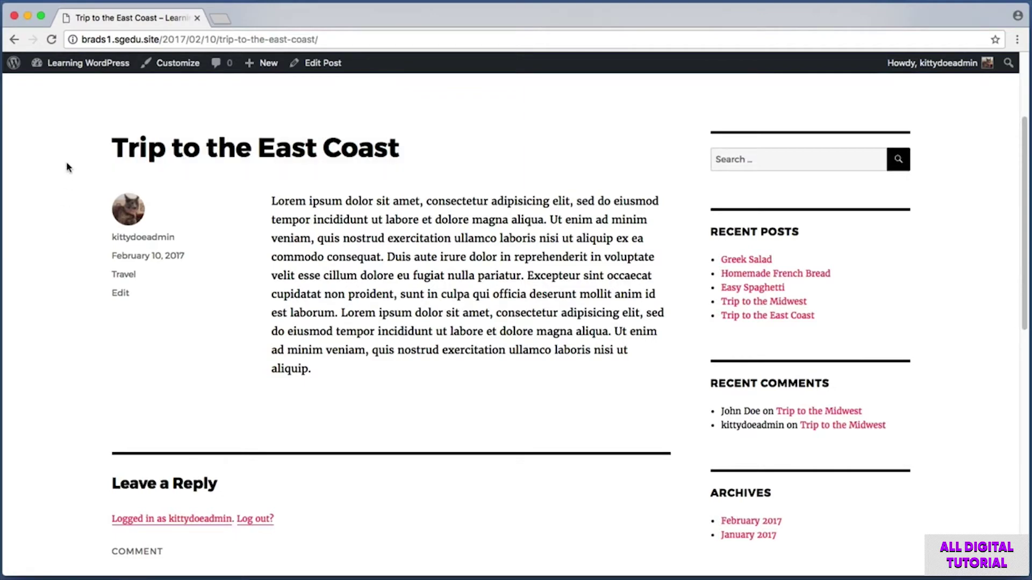
- From the dashboard's All Posts list, open 'Trip to the East Coast' for editing
left_click(82, 63)
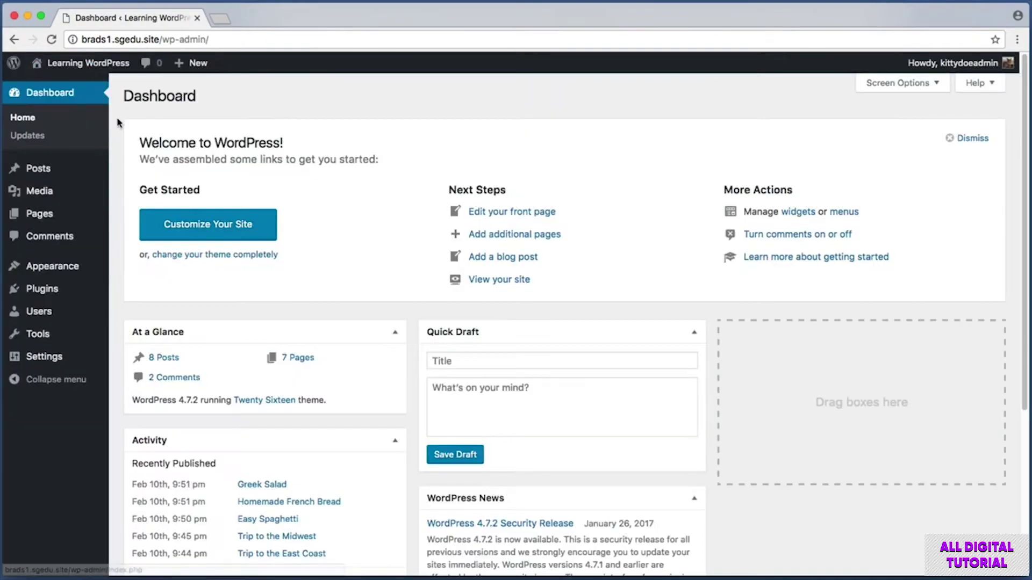
left_click(38, 168)
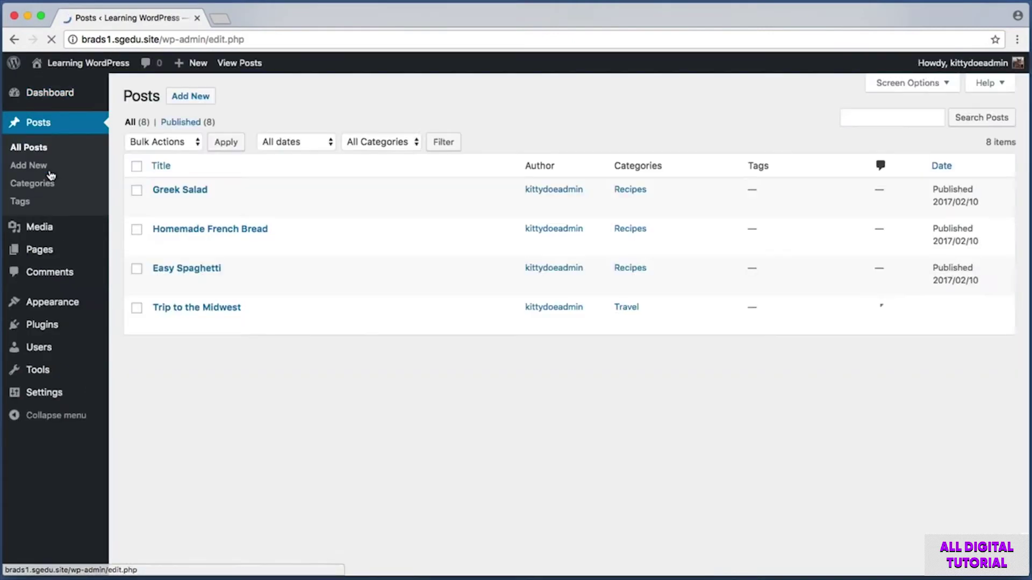
key("super+shift+4")
left_click_drag(137, 336, 291, 361)
left_click(249, 348)
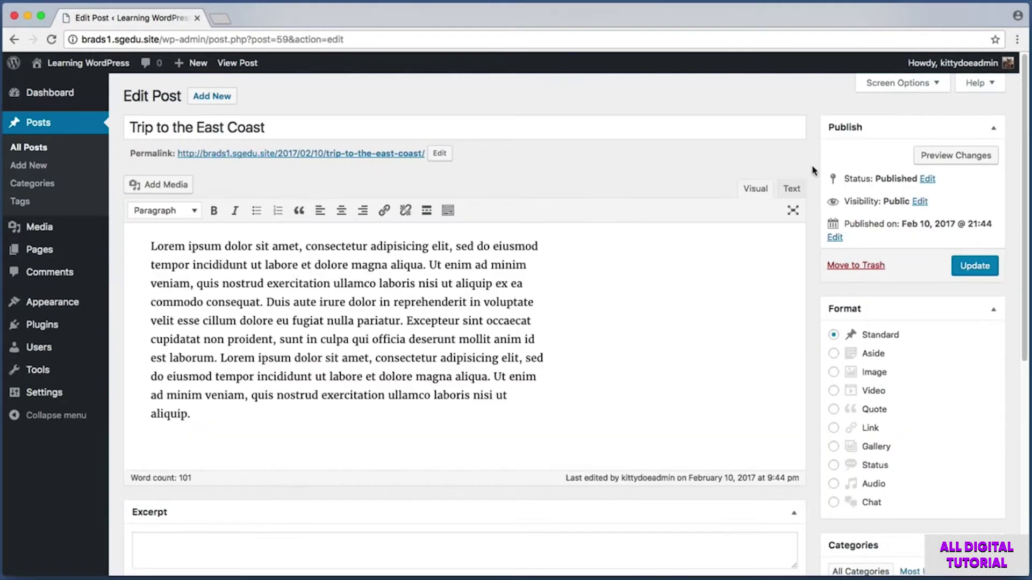
- Screenshot the editor's lower boxes and the Screen Options control
scroll(813, 169, "down", 5)
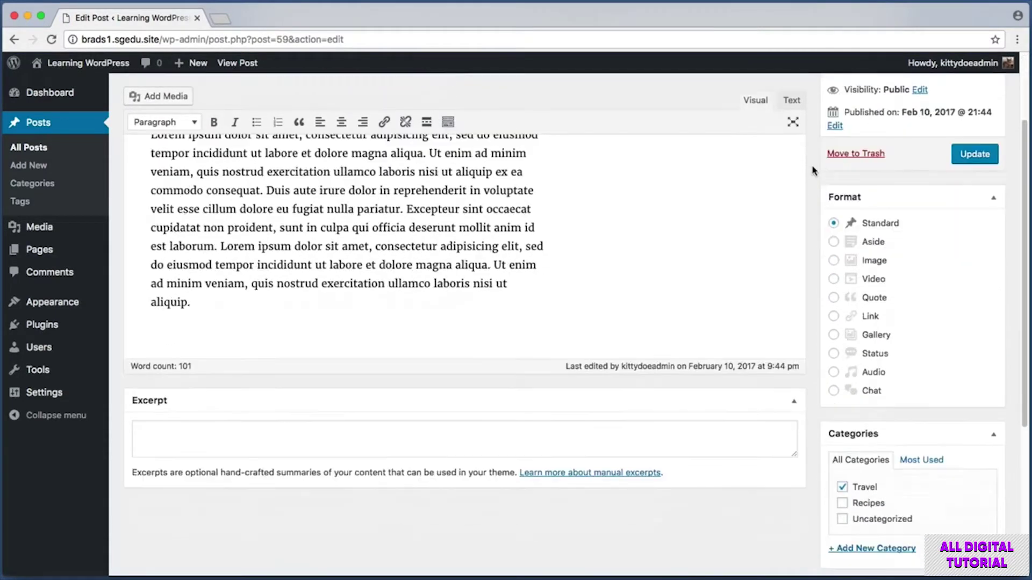
left_click_drag(126, 416, 809, 529)
scroll(816, 461, "up", 1)
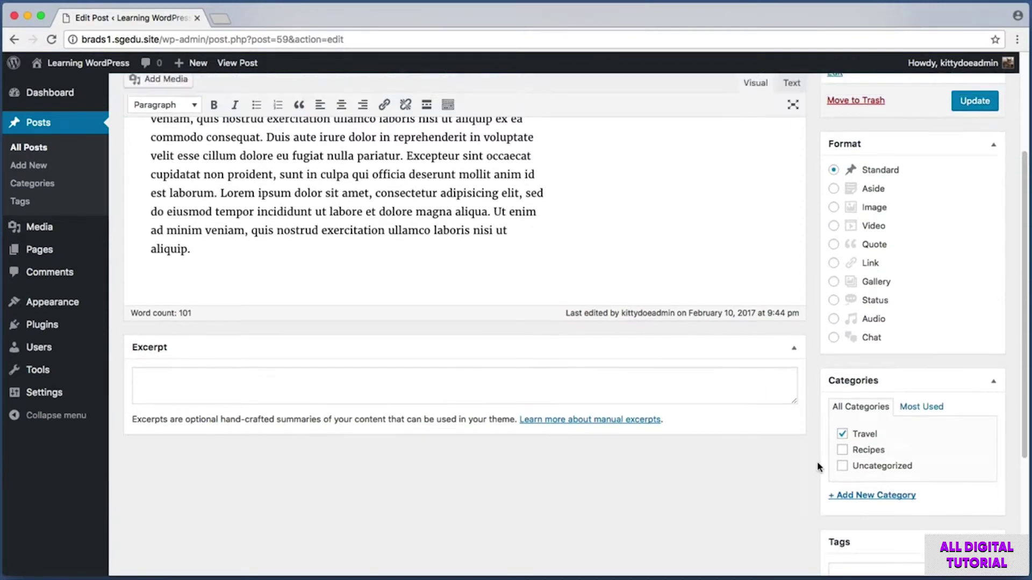
scroll(817, 461, "up", 5)
key("super+shift+4")
left_click_drag(919, 96, 950, 103)
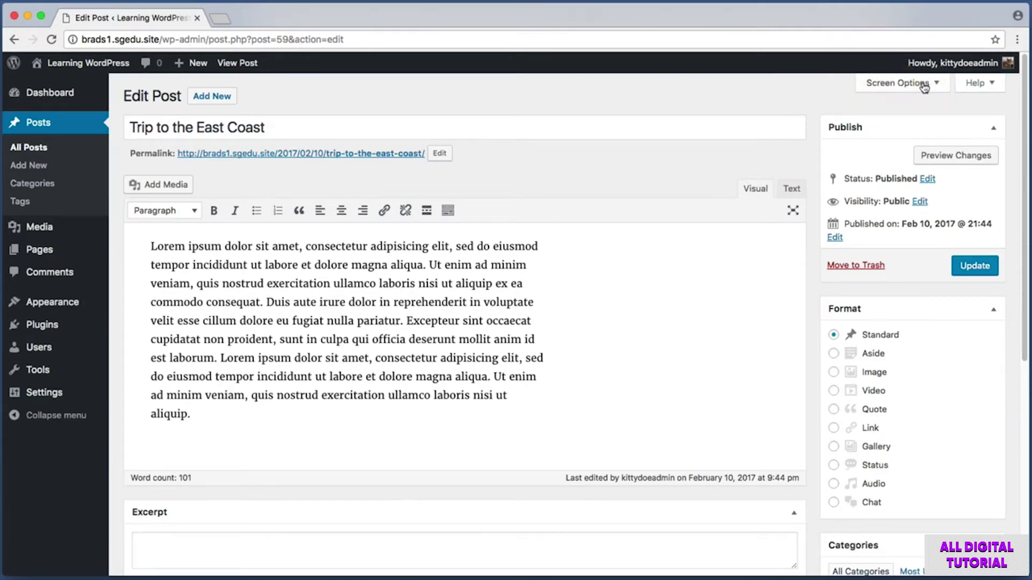
- Tick Discussion in Screen Options, close the panel, and screenshot the new Discussion box
left_click(923, 85)
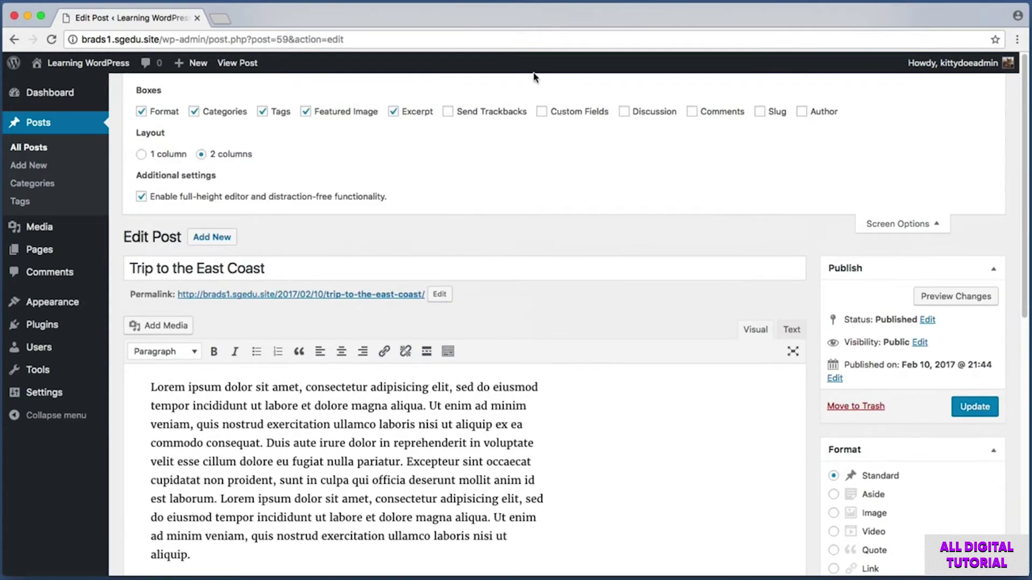
key("super+shift+4")
left_click_drag(616, 96, 674, 127)
left_click(624, 113)
key("super+shift+4")
left_click_drag(903, 228, 963, 244)
left_click(922, 223)
scroll(813, 132, "down", 8)
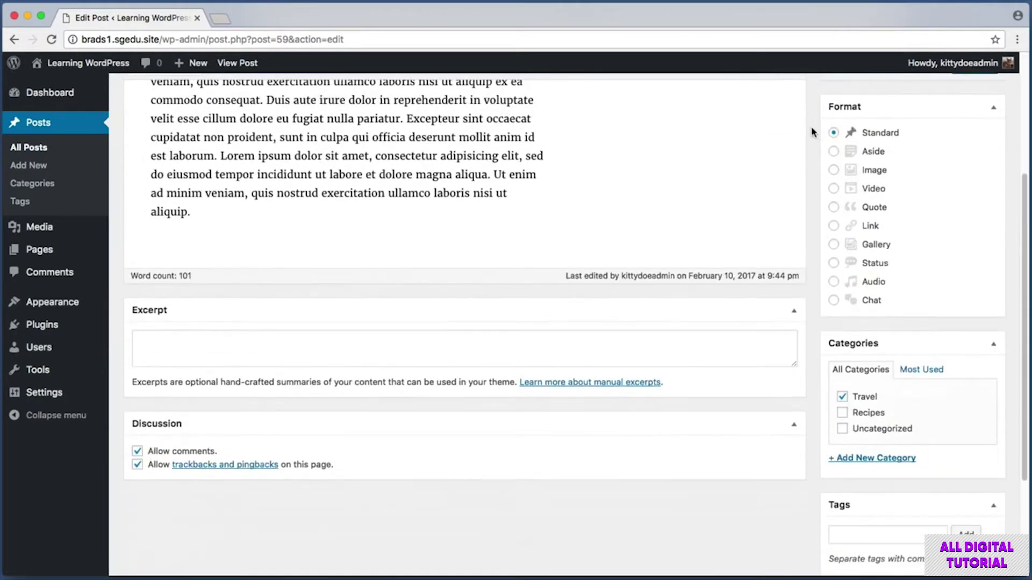
key("super+shift+4")
left_click_drag(120, 405, 784, 488)
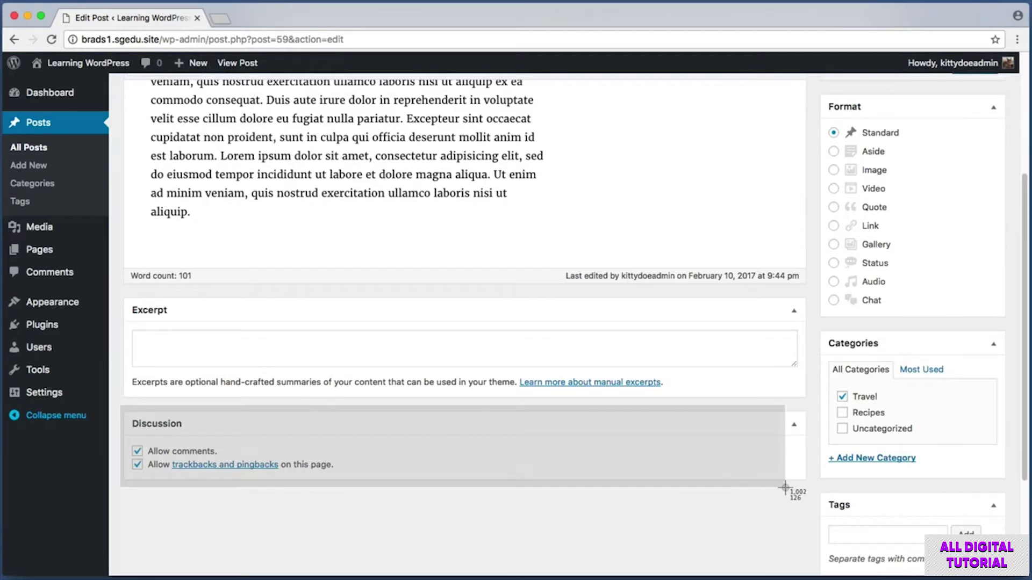
- Untick Allow comments and Allow trackbacks and pingbacks in the post's Discussion box
key("Escape")
key("super+shift+4")
left_click_drag(125, 438, 245, 463)
left_click(138, 453)
key("super+shift+4")
left_click_drag(123, 457, 347, 477)
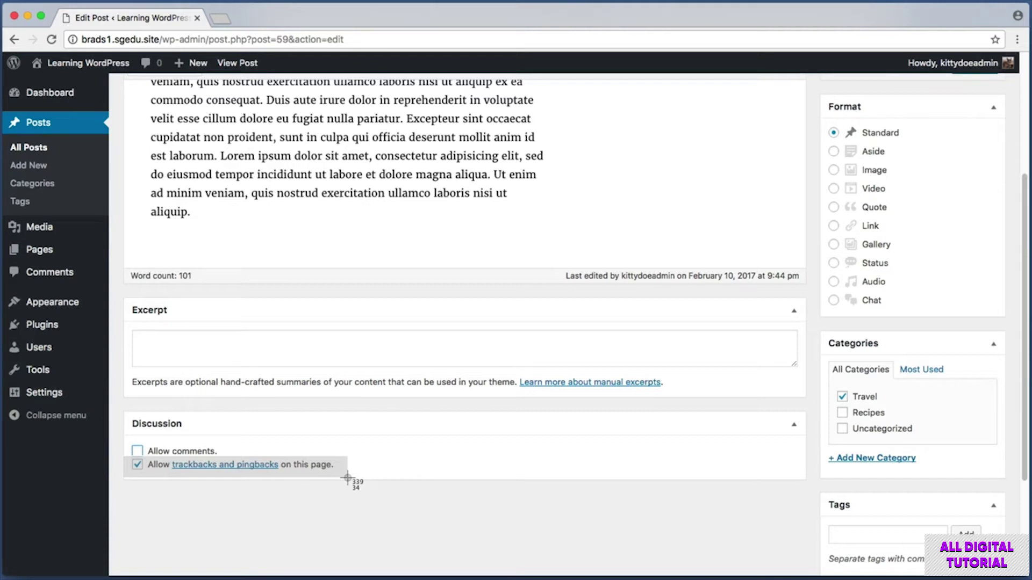
left_click_drag(347, 477, 339, 478)
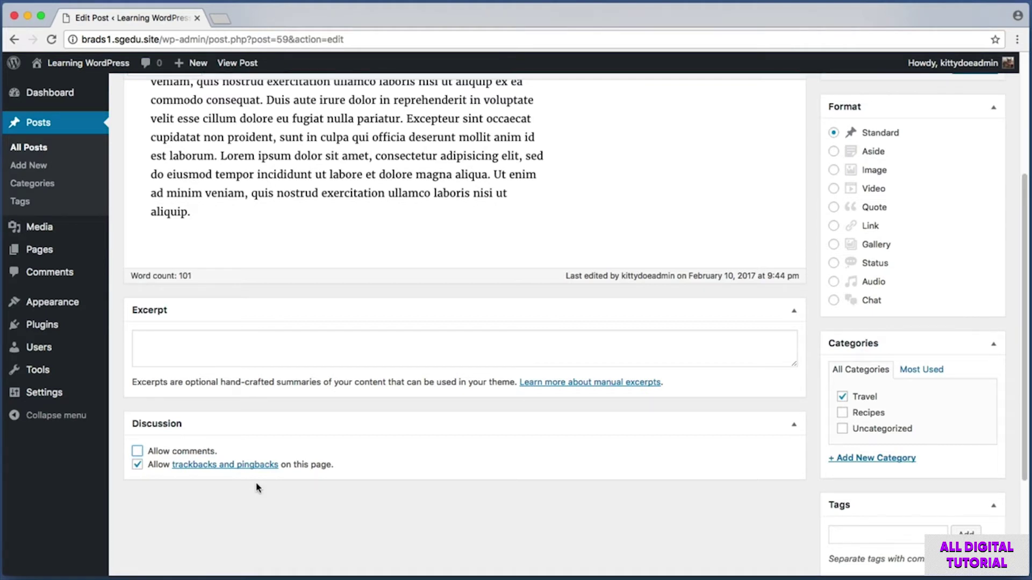
key("super+shift+4")
left_click_drag(171, 460, 278, 475)
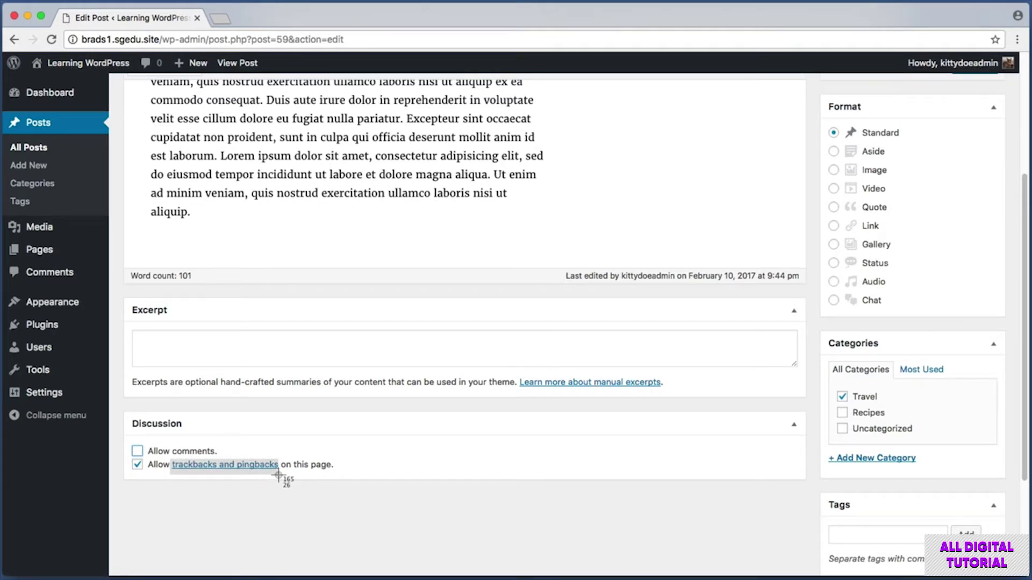
left_click_drag(278, 475, 278, 476)
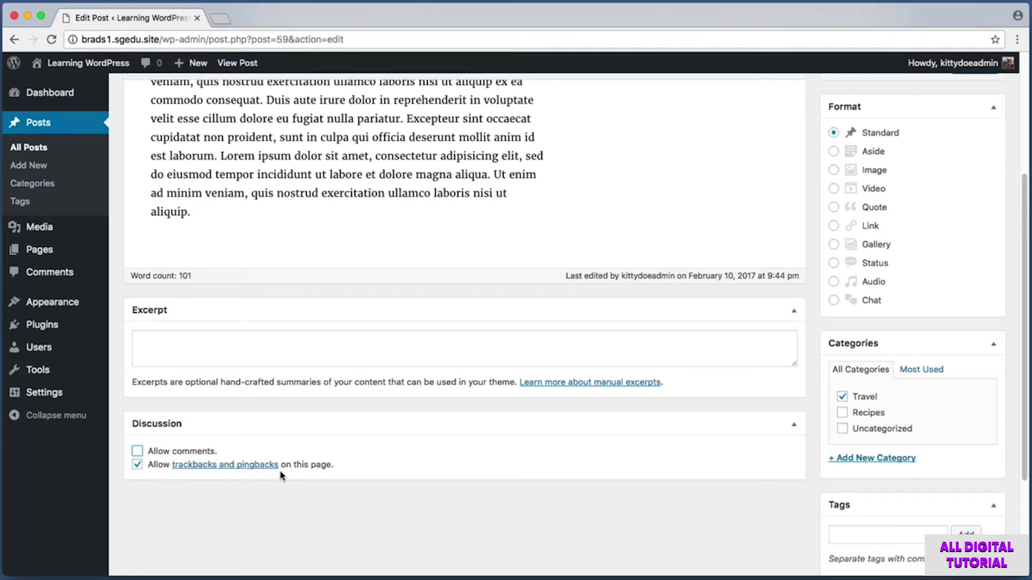
left_click(138, 465)
left_click(141, 452)
- Update 'Trip to the East Coast' and follow its permalink to the live post
scroll(817, 339, "up", 5)
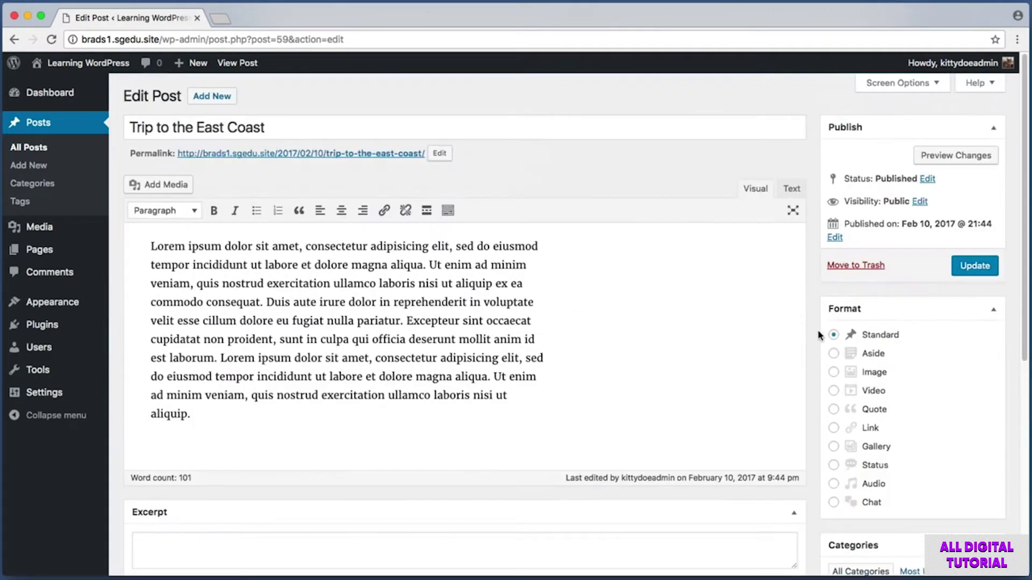
left_click(986, 273)
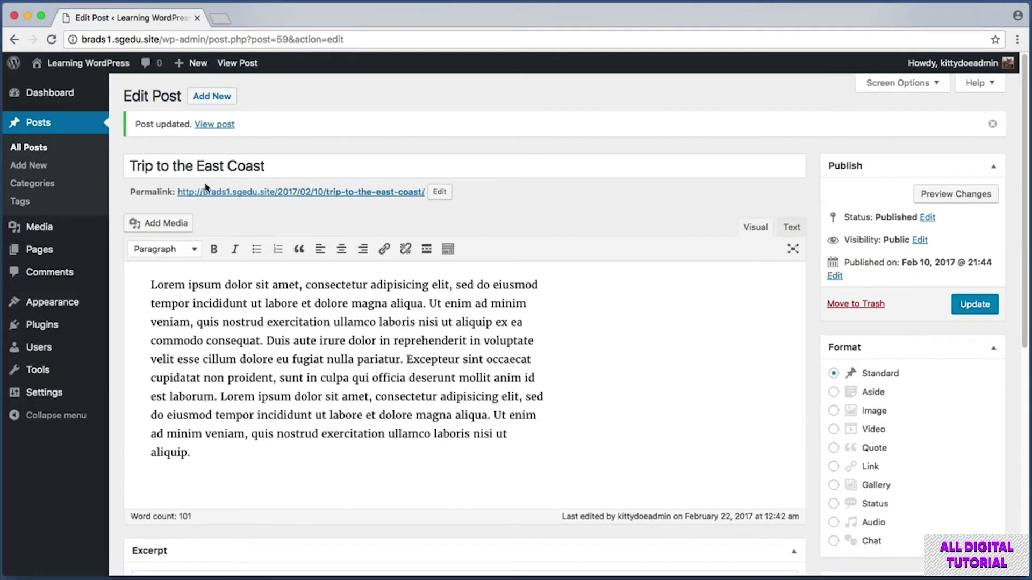
key("super+shift+4")
left_click_drag(143, 179, 414, 206)
left_click(408, 194)
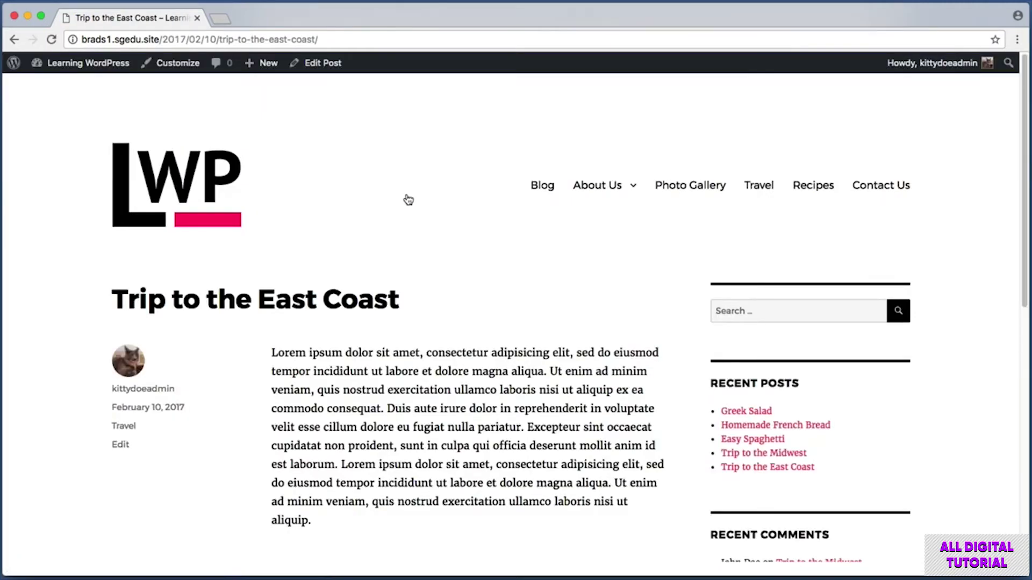
scroll(58, 265, "down", 5)
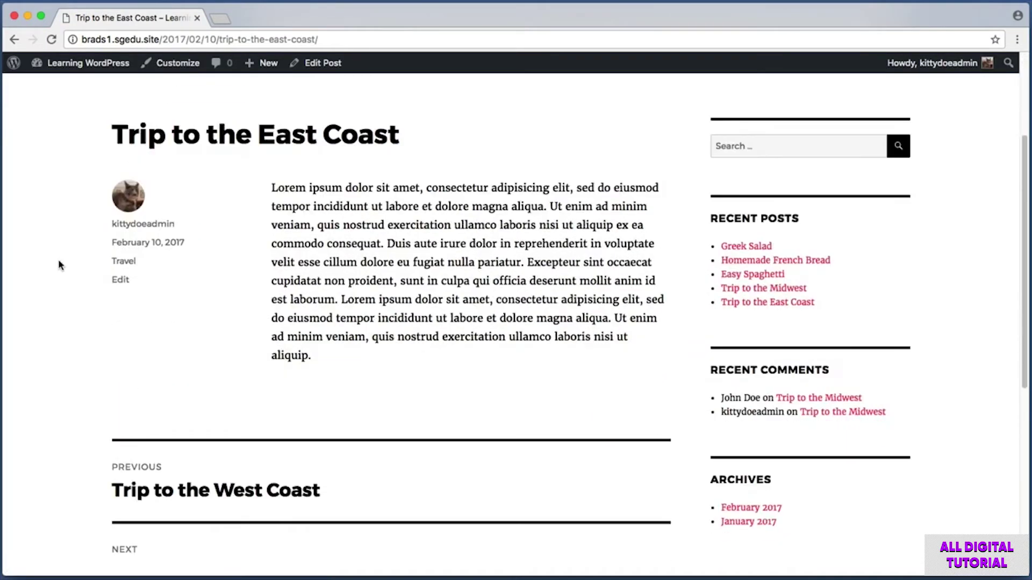
scroll(60, 265, "down", 2)
key("super+shift+4")
left_click_drag(88, 327, 678, 385)
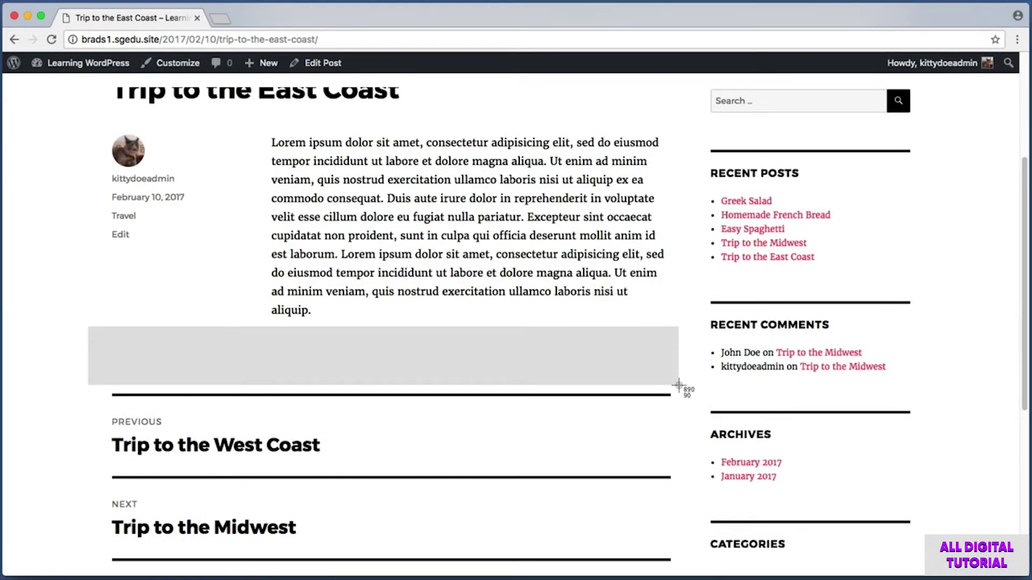
left_click_drag(678, 385, 678, 385)
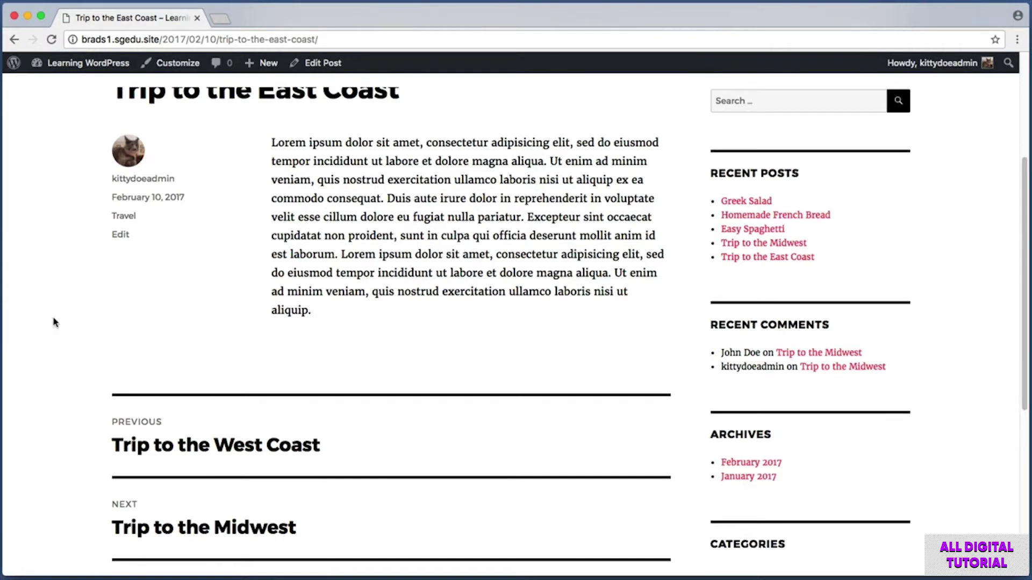
scroll(54, 322, "up", 6)
scroll(48, 323, "up", 2)
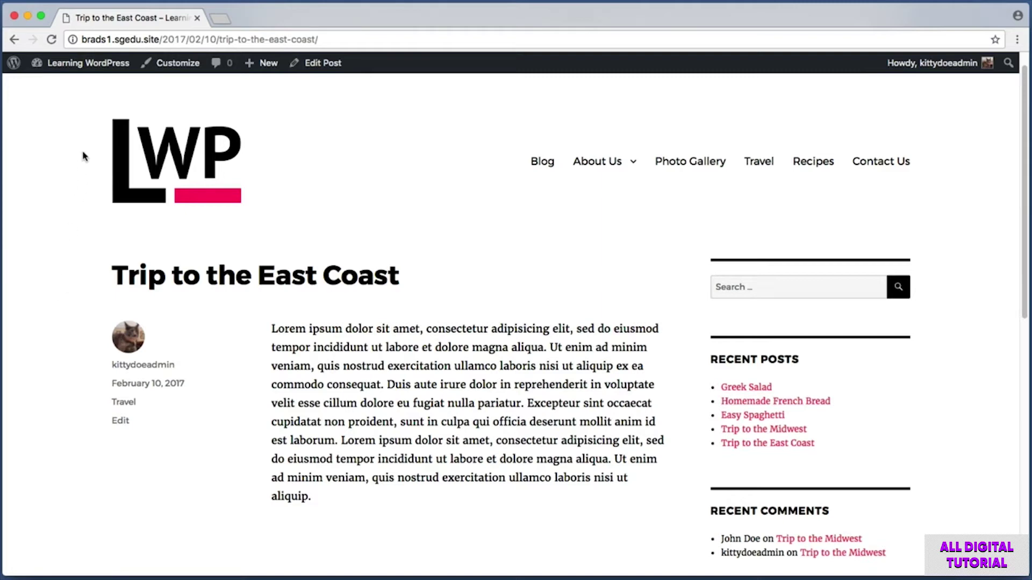
- Go from the dashboard to Settings > Discussion and screenshot the Default article settings
left_click(77, 64)
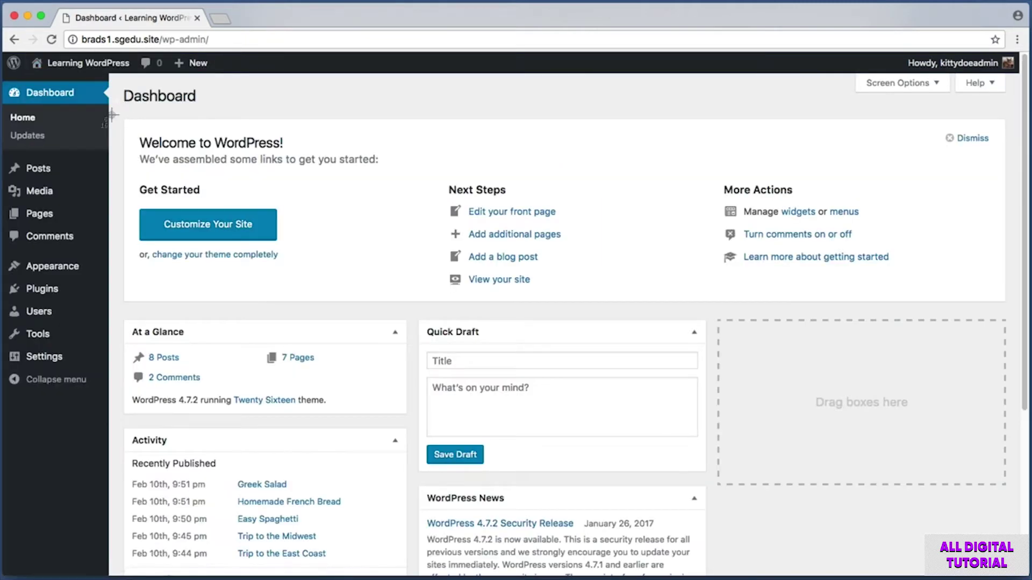
mouse_move(44, 362)
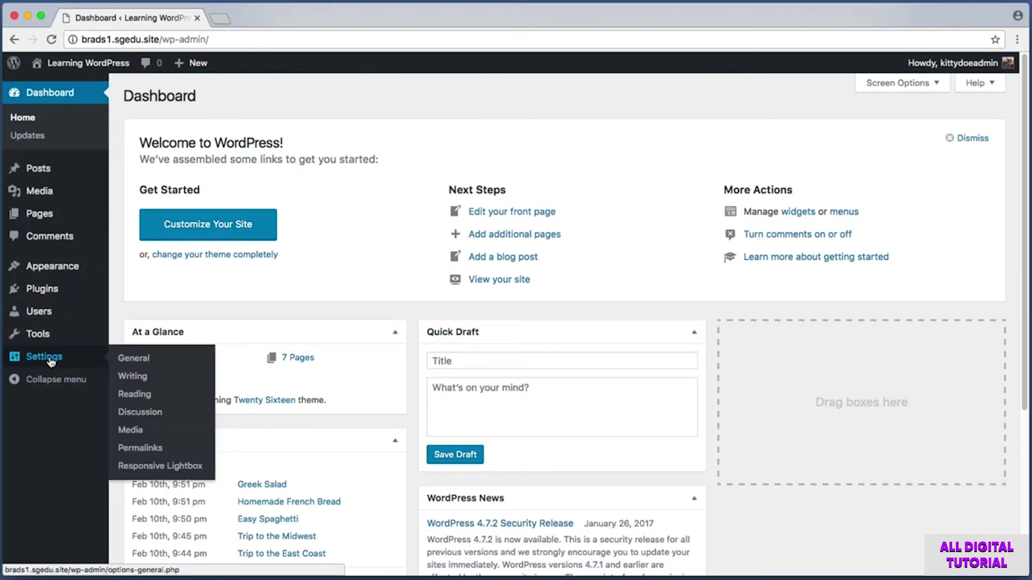
left_click(155, 414)
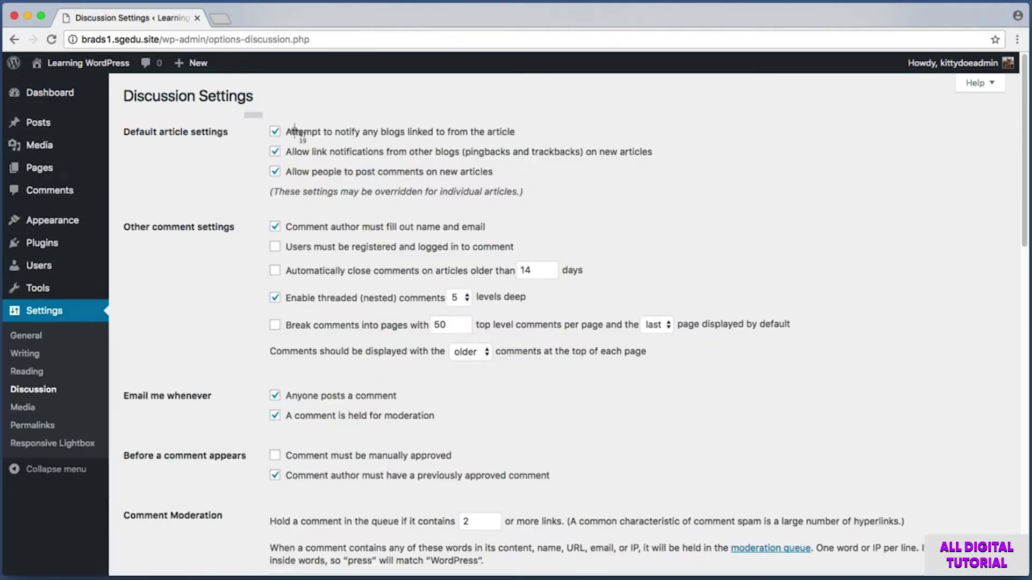
left_click_drag(294, 131, 745, 191)
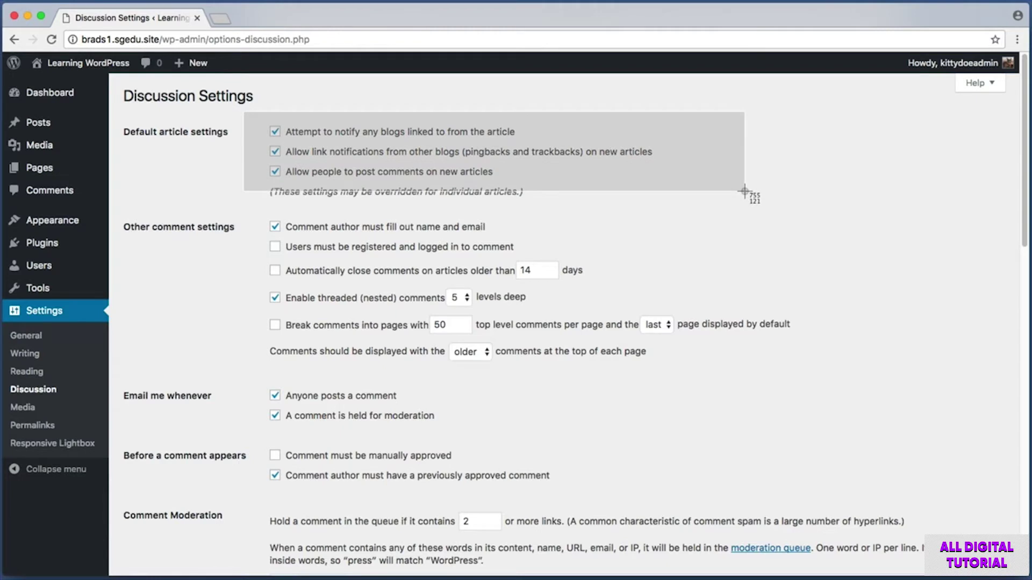
- Untick 'Allow people to submit comments on new articles' in Default article settings
key("Escape")
key("super+shift+4")
left_click_drag(118, 117, 693, 184)
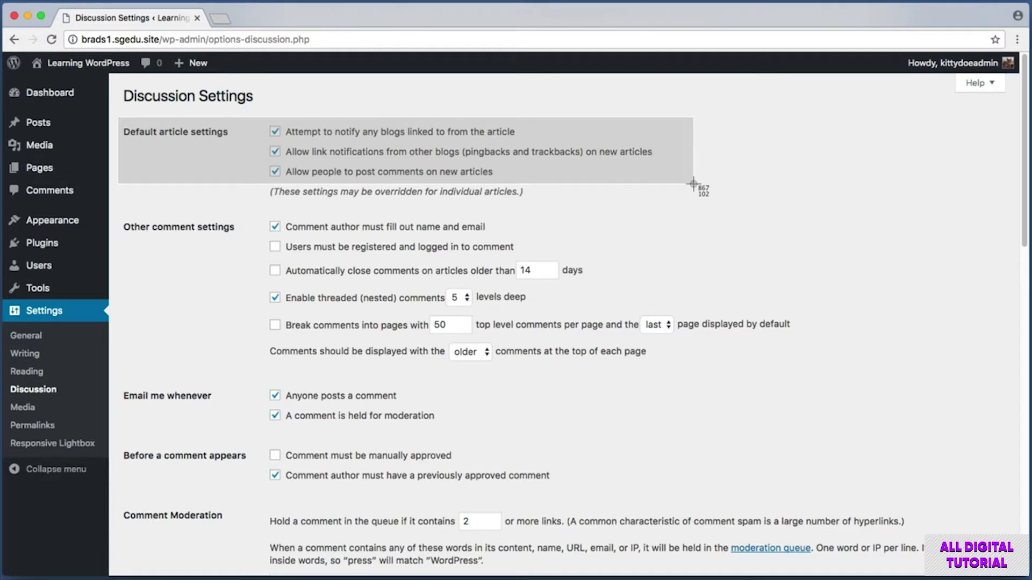
left_click_drag(693, 183, 692, 183)
key("super+shift+4")
left_click_drag(261, 161, 515, 182)
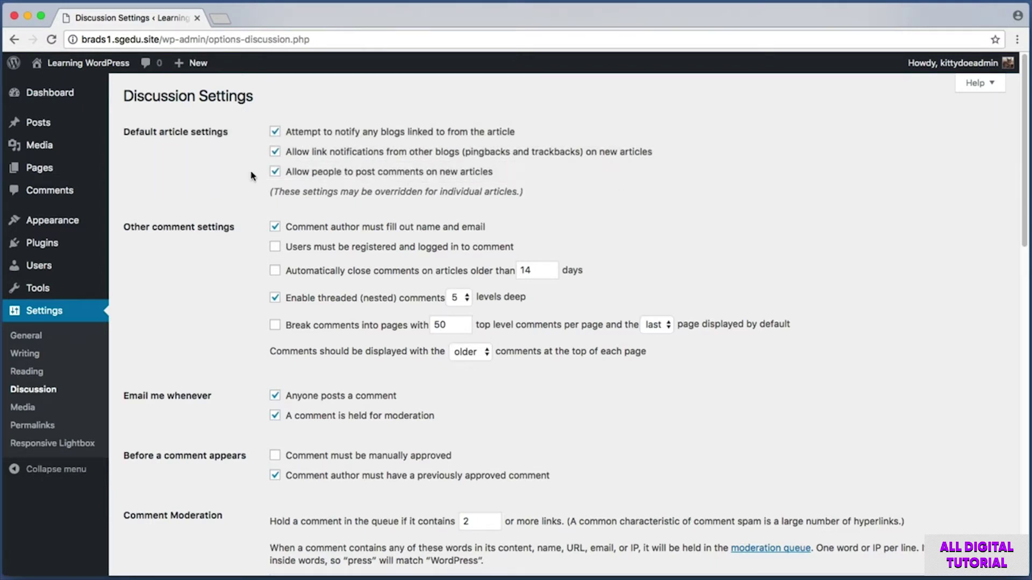
left_click(275, 171)
key("super+shift+4")
left_click_drag(253, 163, 525, 181)
- Untick link notifications from other blogs and notifying blogs linked from articles
key("super+shift+4")
left_click_drag(260, 141, 598, 161)
left_click(275, 153)
key("super+shift+4")
left_click_drag(456, 144, 588, 159)
key("super+shift+4")
left_click_drag(265, 122, 544, 141)
left_click(274, 133)
key("super+shift+4")
left_click_drag(250, 118, 371, 184)
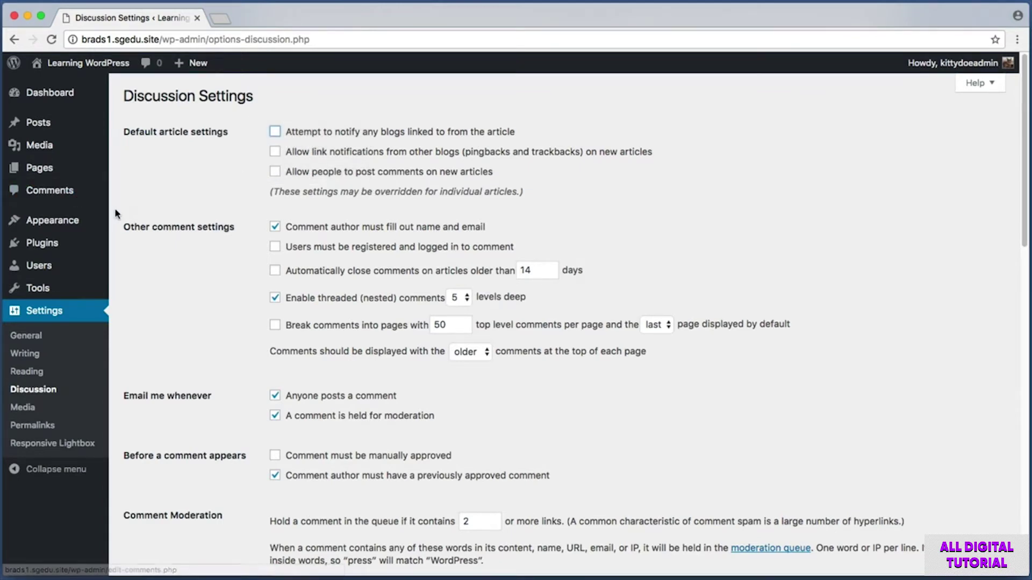
- Save Changes and screenshot the three cleared default article settings
scroll(116, 214, "down", 5)
scroll(116, 214, "down", 10)
key("super+shift+4")
left_click_drag(118, 480, 232, 541)
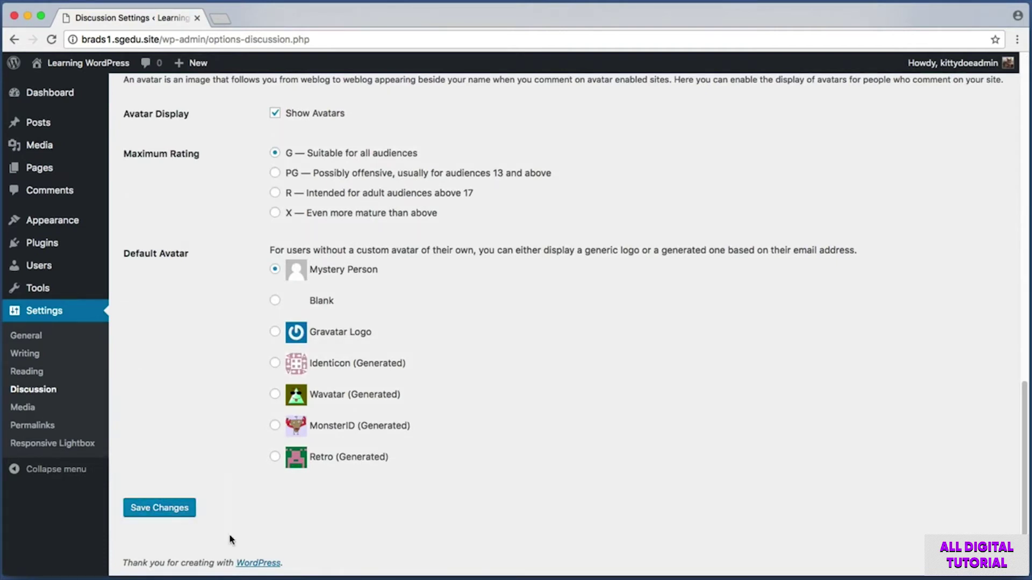
left_click(182, 516)
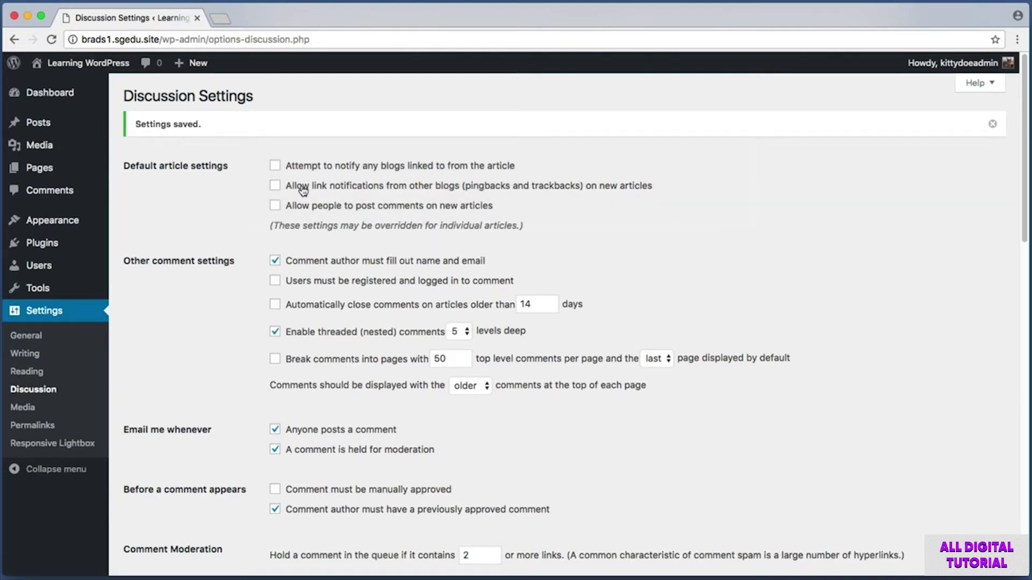
key("super+shift+4")
left_click_drag(234, 148, 646, 225)
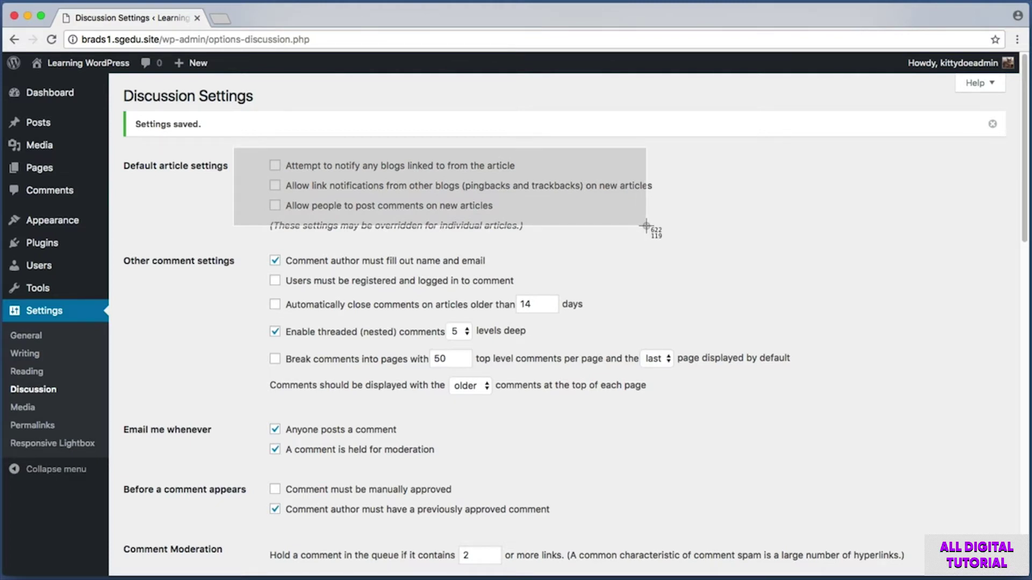
left_click_drag(646, 226, 646, 226)
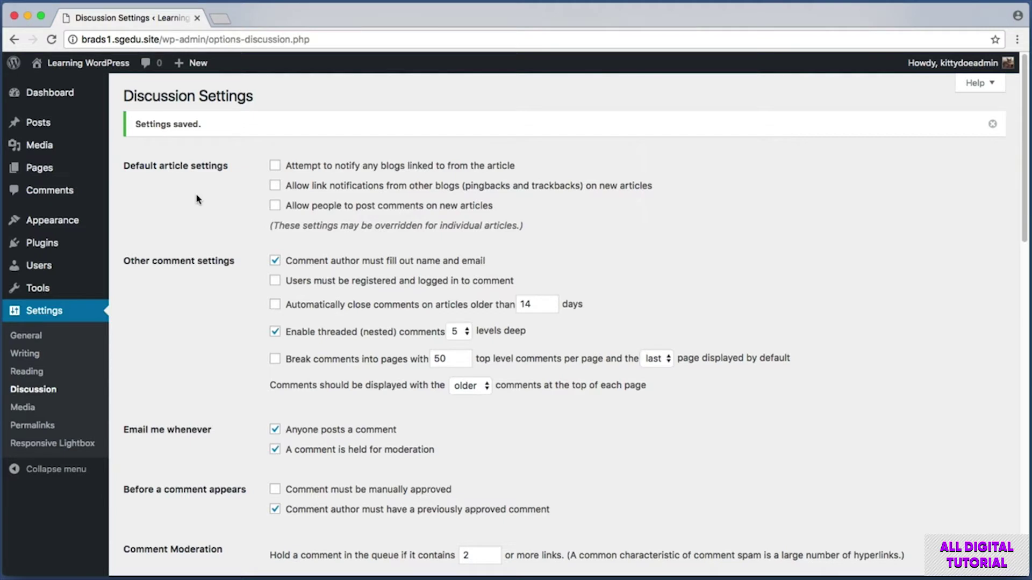
key("super+shift+4")
left_click_drag(249, 149, 536, 240)
- Open the Easy Spaghetti post from the All Posts list
left_click(34, 123)
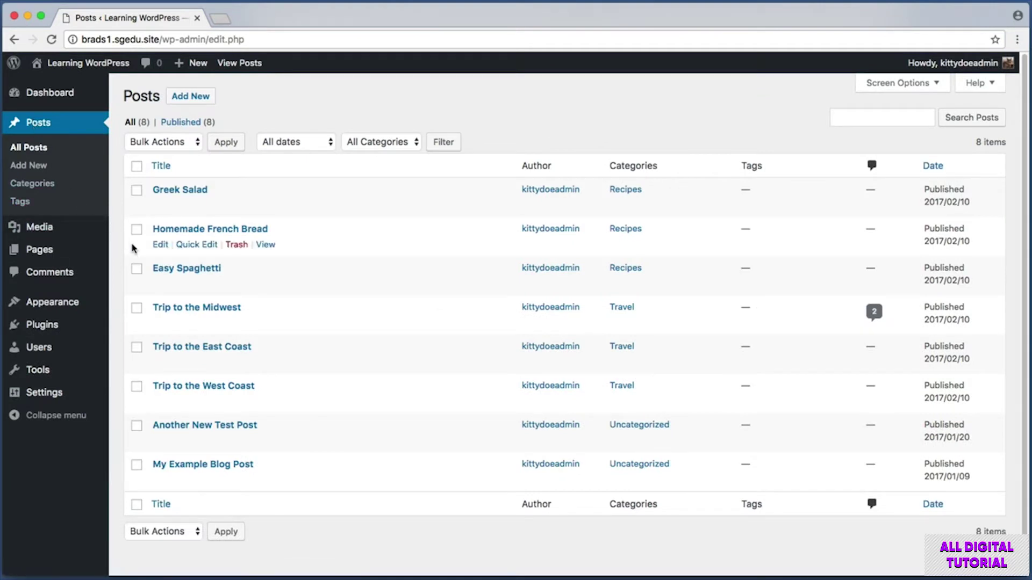
mouse_move(233, 284)
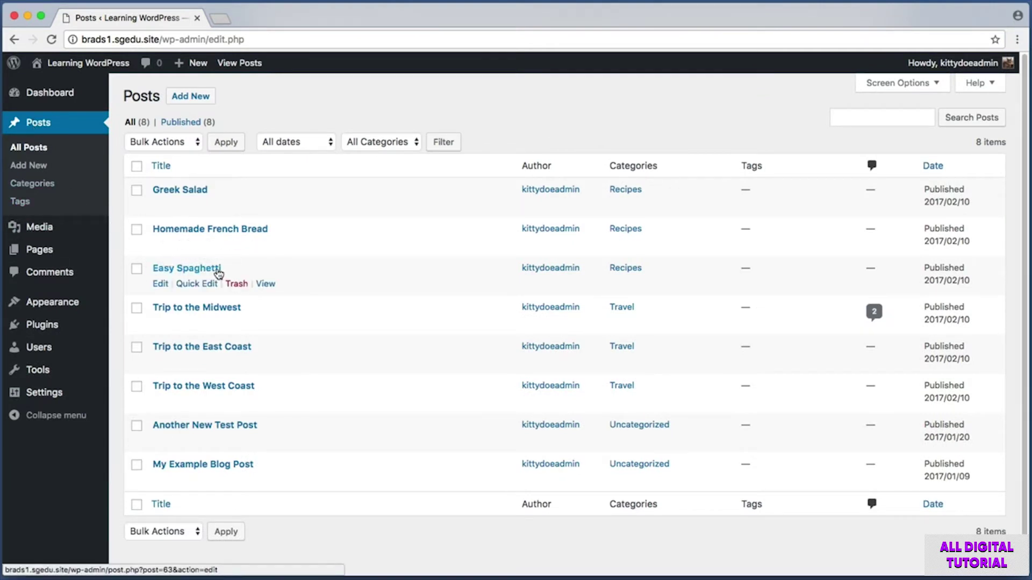
left_click(185, 268)
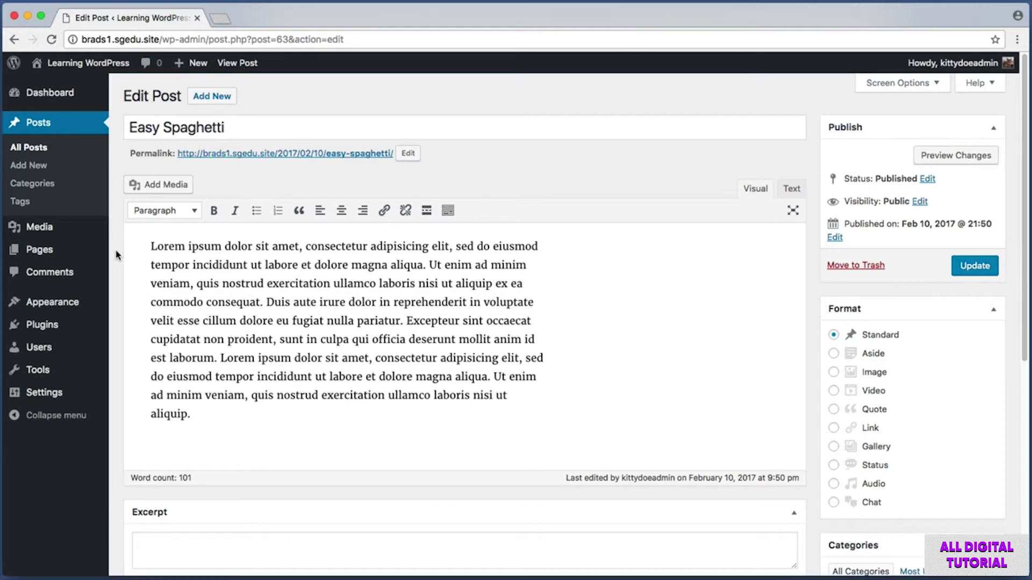
- Untick Allow comments and Allow trackbacks and pingbacks, then update Easy Spaghetti
scroll(116, 255, "down", 5)
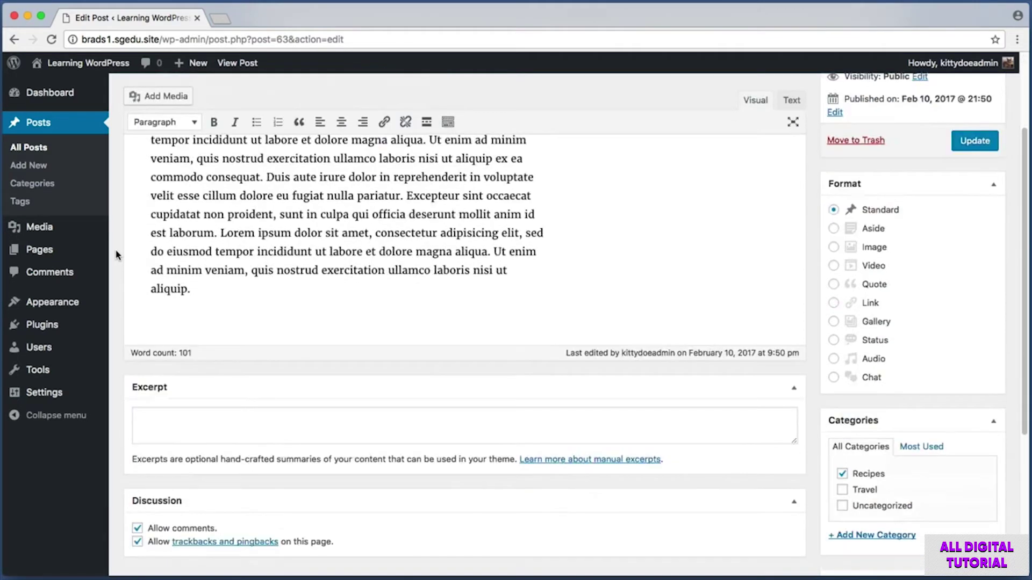
key("super+shift+4")
left_click_drag(115, 433, 233, 502)
left_click(137, 481)
left_click(137, 493)
scroll(667, 449, "up", 3)
left_click(972, 271)
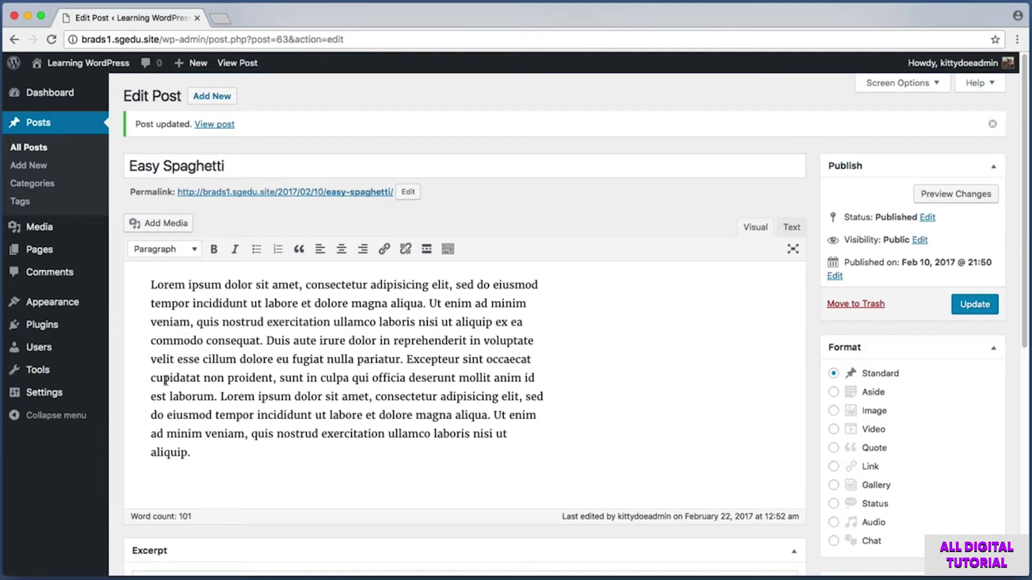
- Leave the post editor through the admin sidebar's Settings menu
mouse_move(47, 394)
left_click(192, 449)
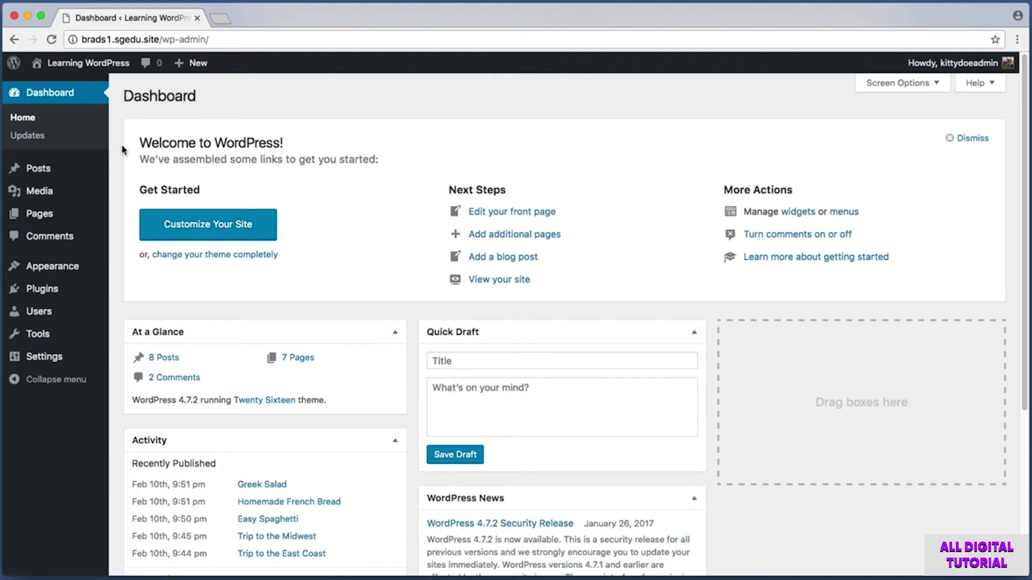
- Check the Comments list's two approved Midwest comments and screenshot the admin sidebar
left_click(59, 241)
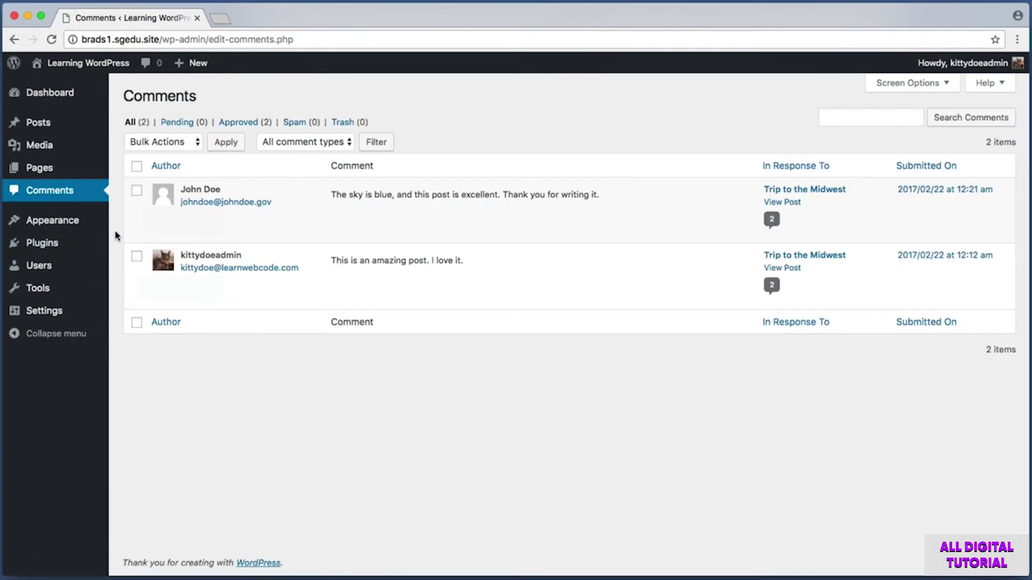
mouse_move(302, 219)
key("shift+super+4")
left_click_drag(154, 401, 1, 74)
mouse_move(46, 316)
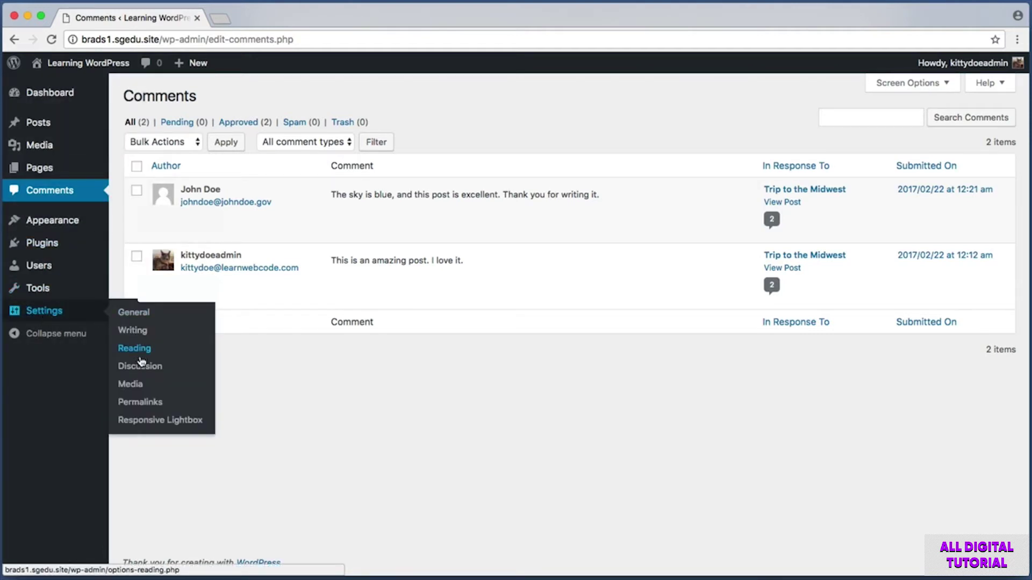
- Open Settings > Discussion and screenshot the 'Before a comment appears' approval options
left_click(155, 369)
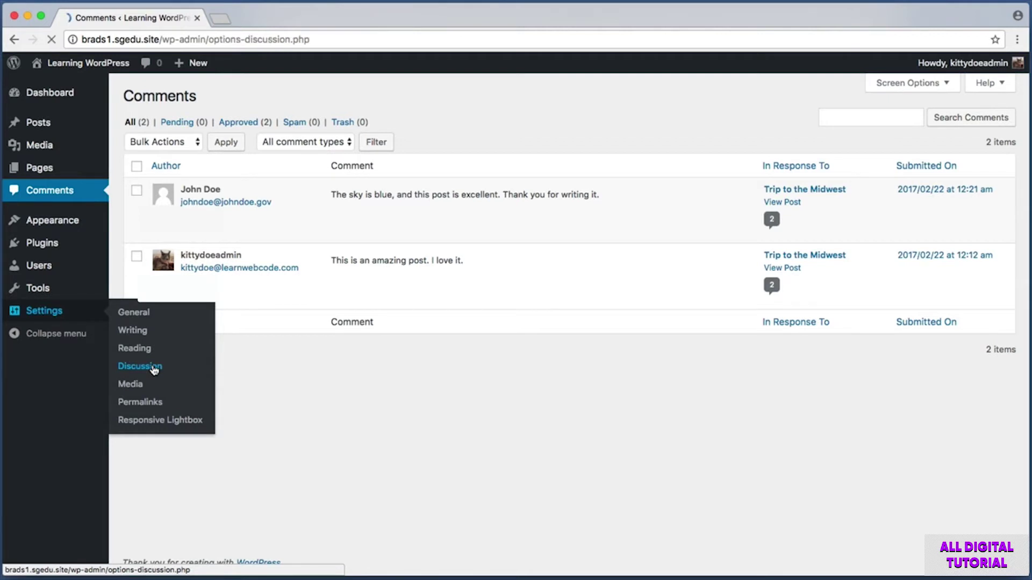
key("super+shift+4")
left_click_drag(118, 434, 271, 475)
key("super+shift+4")
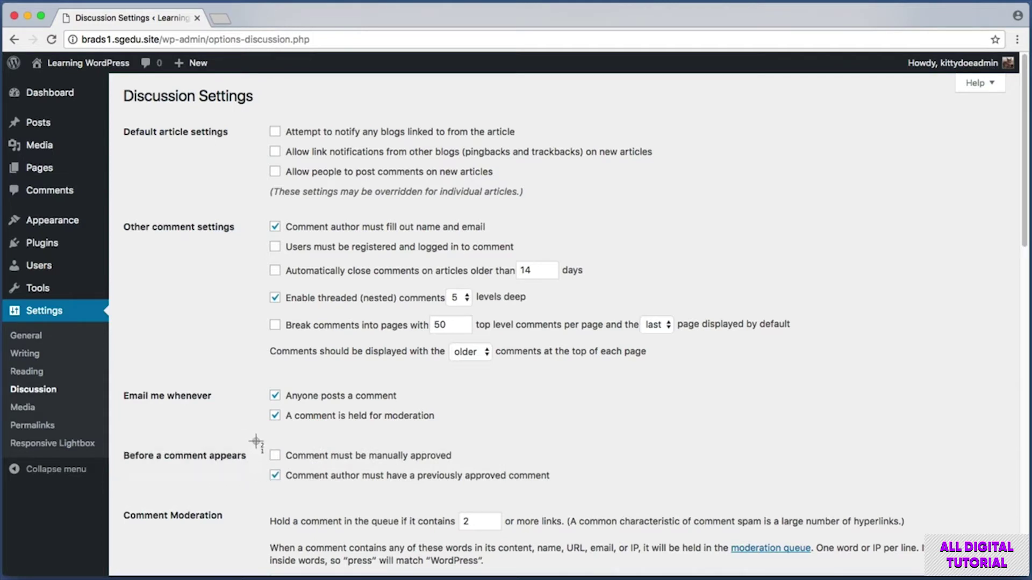
left_click_drag(255, 441, 596, 493)
key("super+shift+4")
left_click_drag(263, 466, 556, 487)
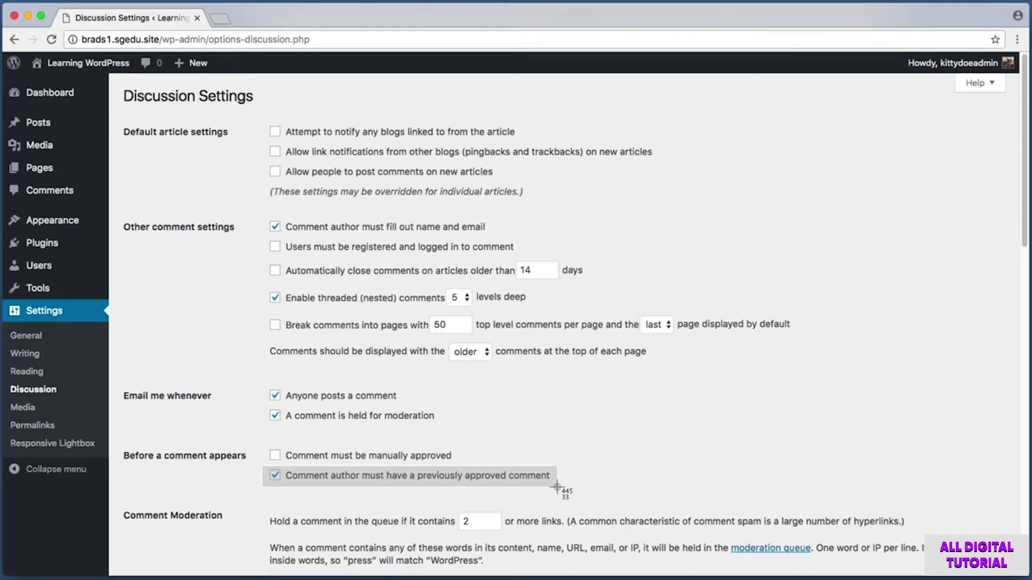
left_click_drag(556, 488, 556, 488)
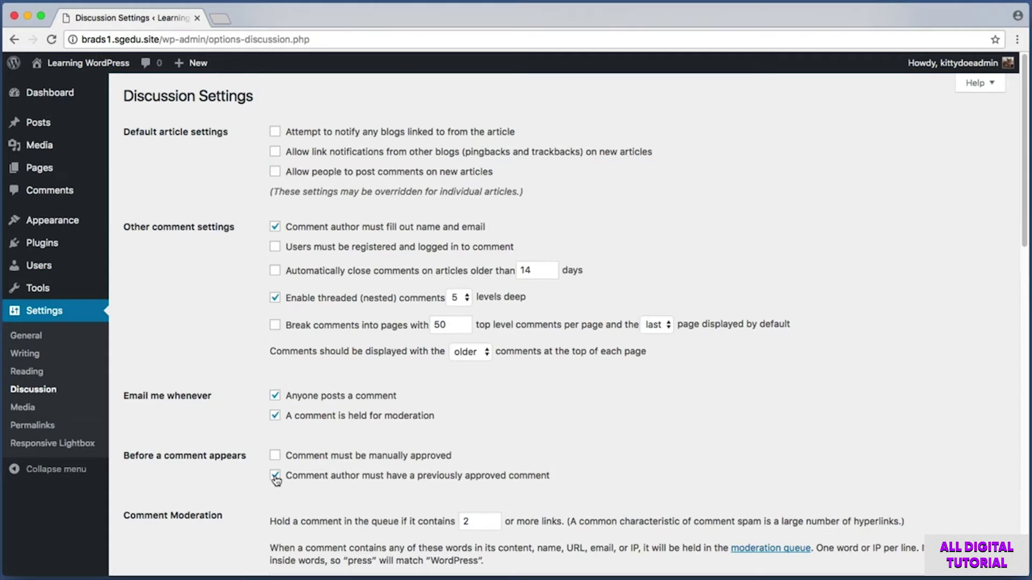
- Take screenshots of the manual comment approval option and its checkboxes
key("super+shift+4")
left_click_drag(265, 443, 470, 466)
key("super+shift+4")
left_click_drag(268, 447, 297, 491)
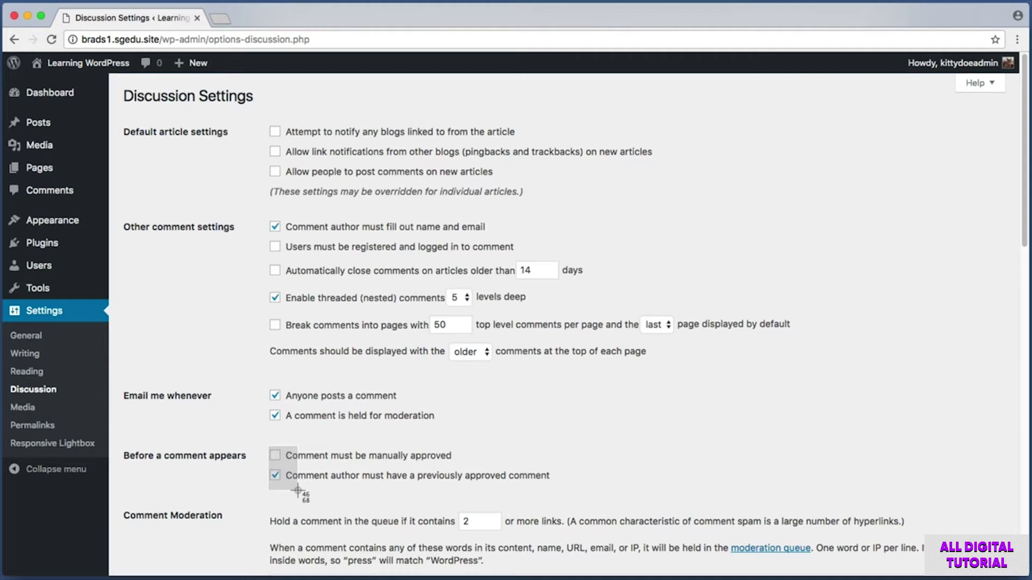
left_click_drag(297, 490, 299, 494)
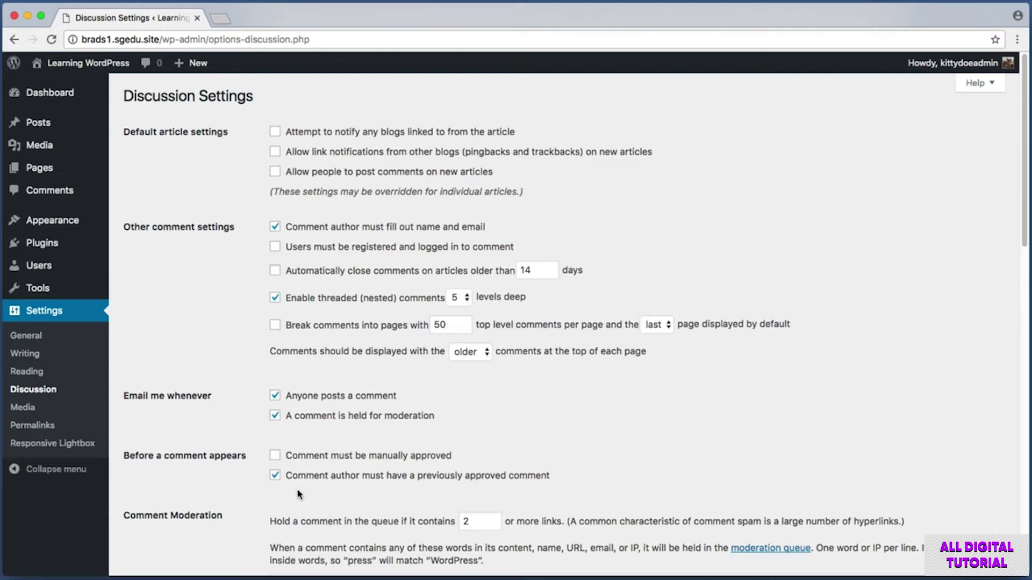
- Capture the full 'Before a comment appears' approval options as an image
key("super+shift+4")
left_click_drag(261, 441, 610, 498)
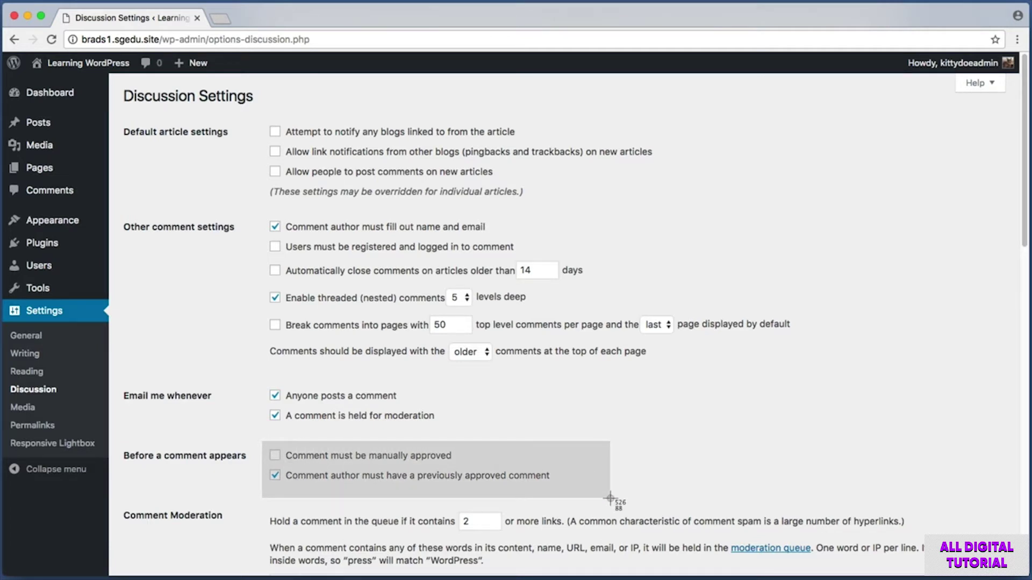
key("Escape")
key("super+shift+4")
left_click_drag(256, 442, 576, 495)
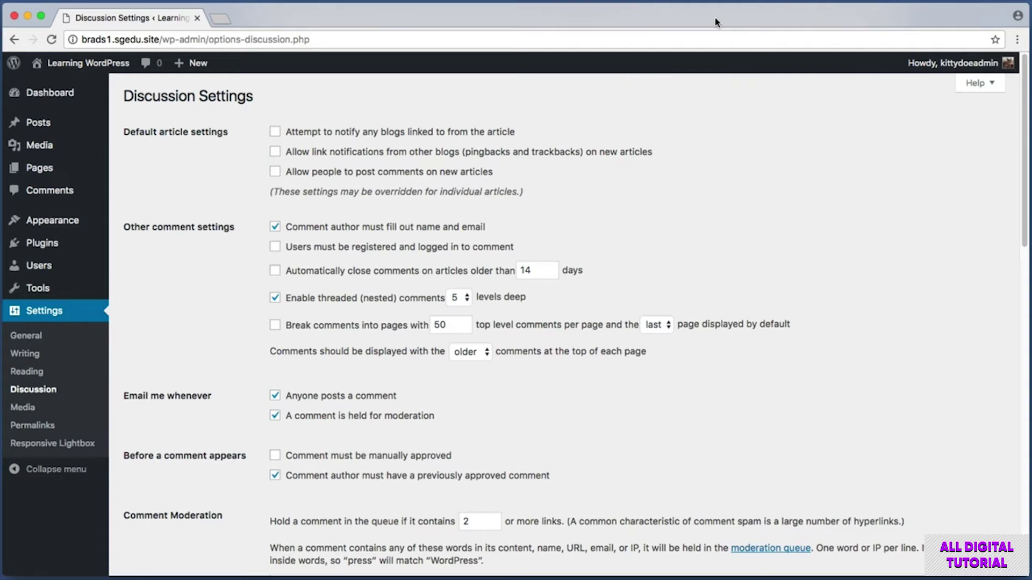
key("super+shift+4")
left_click_drag(256, 445, 591, 489)
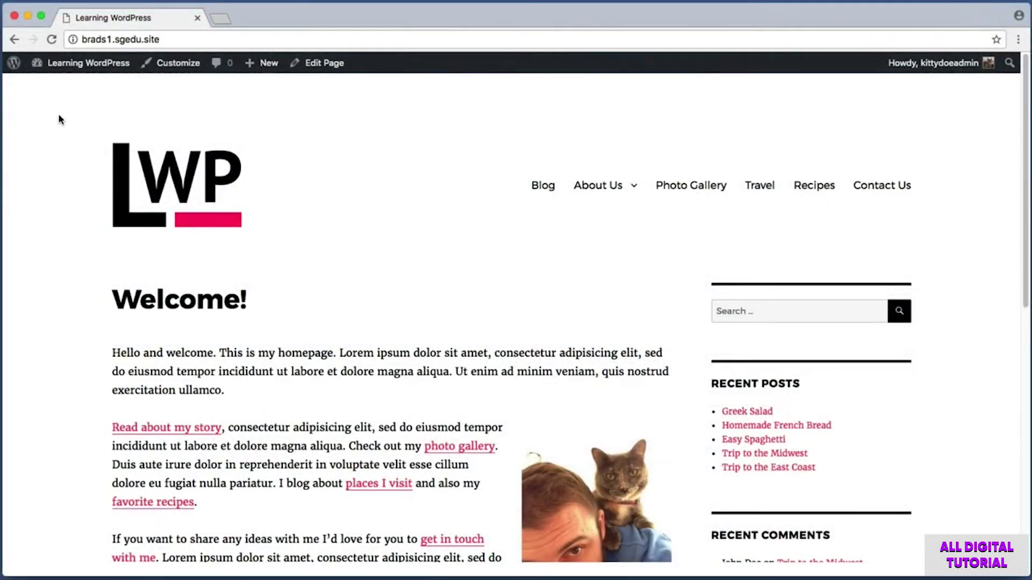
key("shift+super+4")
- Go from the site name to the Dashboard, then to the installed Plugins list
left_click_drag(39, 79, 137, 55)
left_click(100, 65)
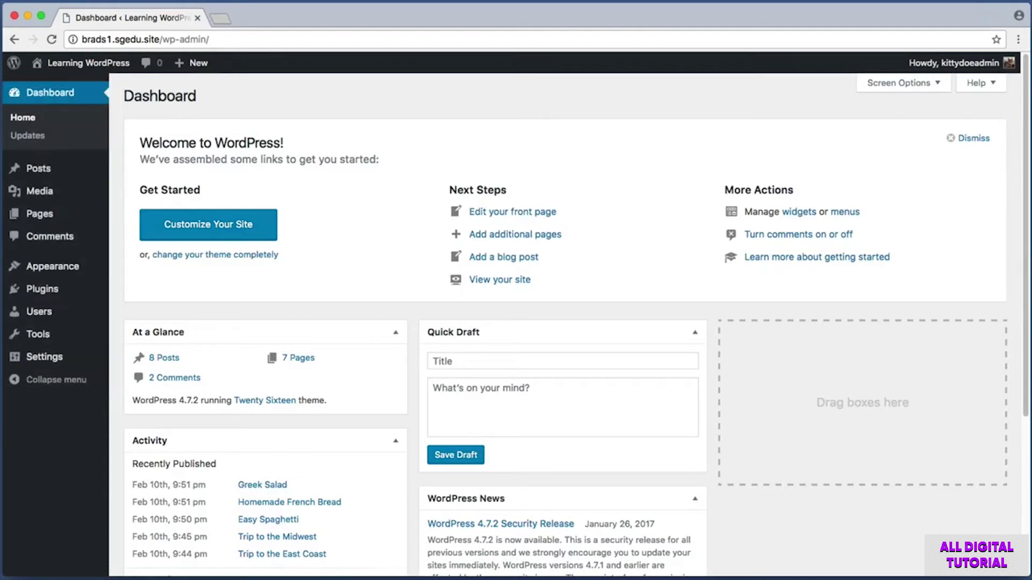
mouse_move(46, 291)
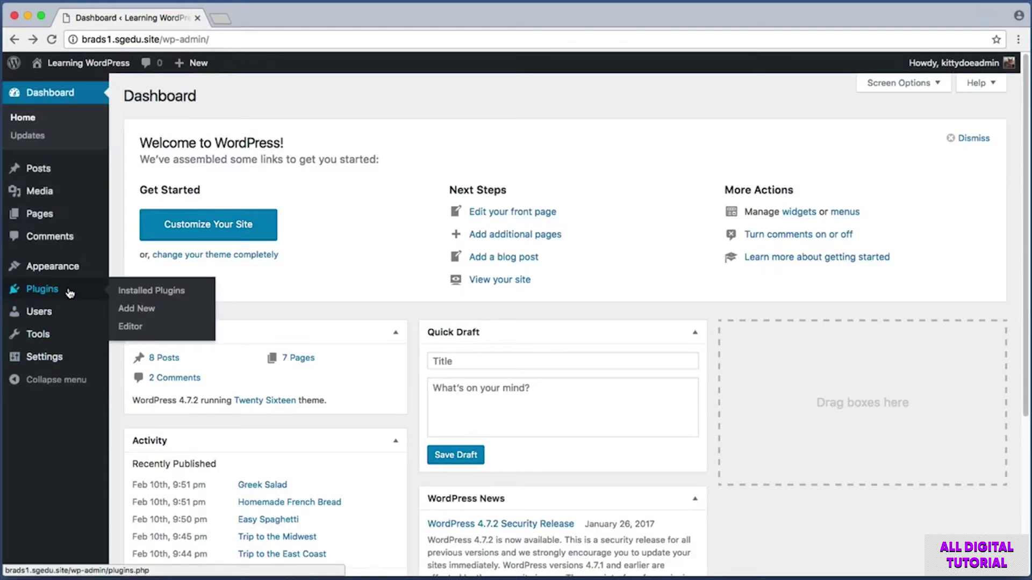
left_click(61, 290)
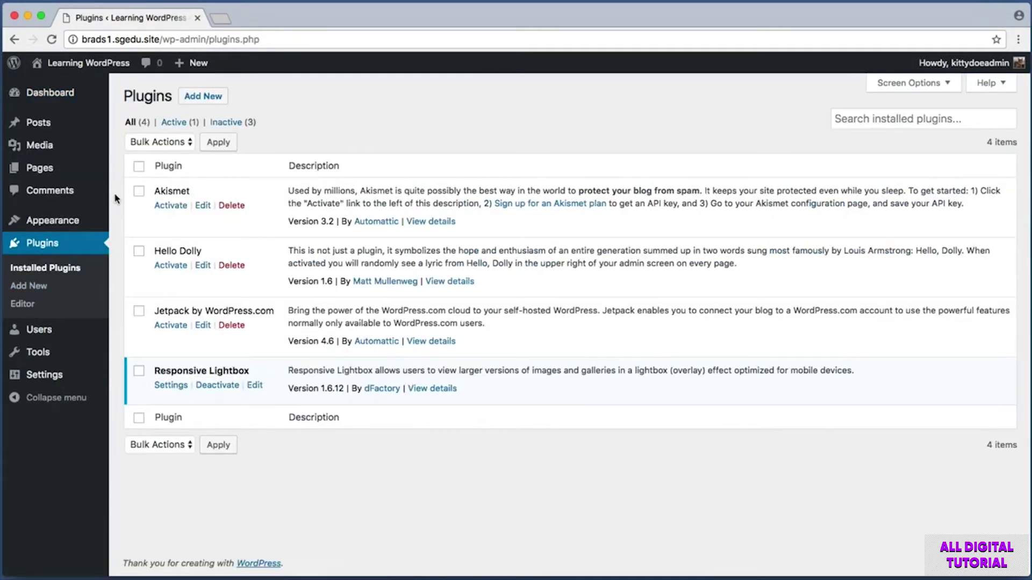
- Capture the installed plugins table, the Responsive Lightbox row and the Jetpack row
key("super+shift+4")
left_click_drag(119, 151, 469, 435)
key("super+shift+4")
left_click_drag(117, 349, 869, 417)
key("super+shift+4")
left_click_drag(120, 172, 533, 356)
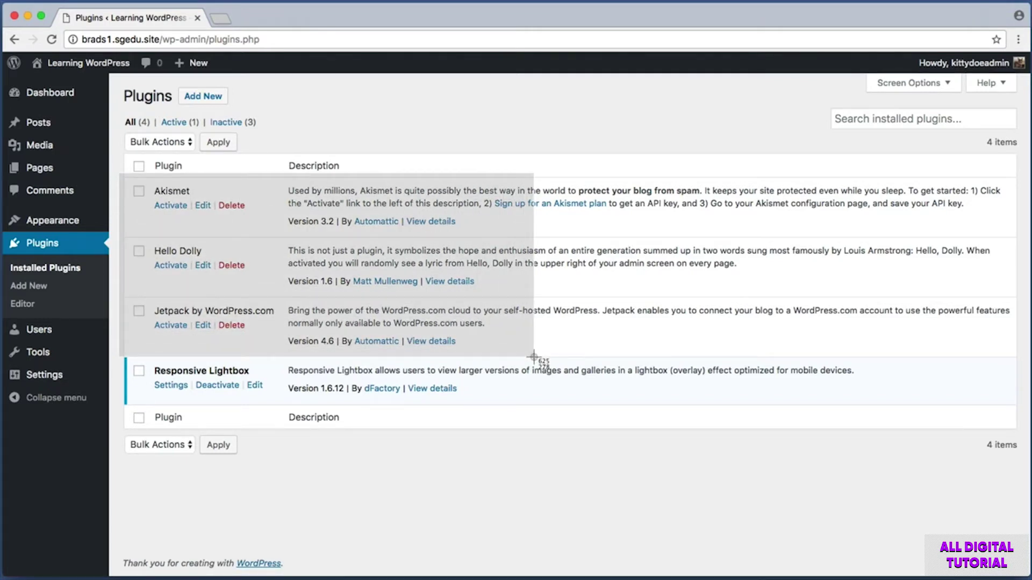
left_click_drag(533, 356, 271, 221)
key("super+shift+4")
left_click_drag(148, 292, 292, 321)
- Capture the Akismet and Hello Dolly rows, the Akismet row, and the Plugins heading
key("super+shift+4")
left_click_drag(119, 173, 288, 301)
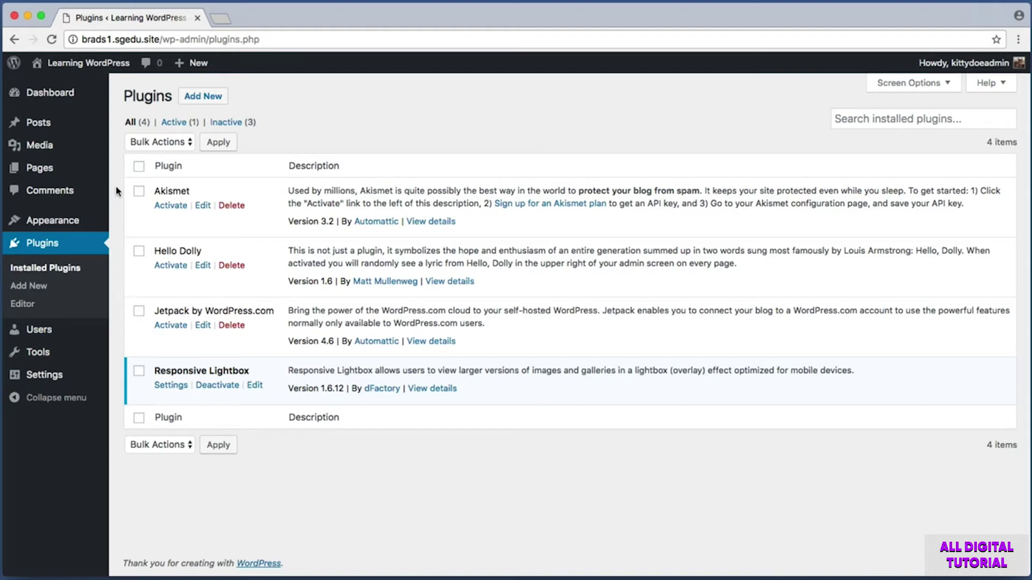
key("super+shift+4")
left_click_drag(118, 184, 268, 208)
key("super+shift+4")
left_click_drag(123, 177, 278, 218)
key("super+shift+4")
left_click_drag(123, 178, 271, 216)
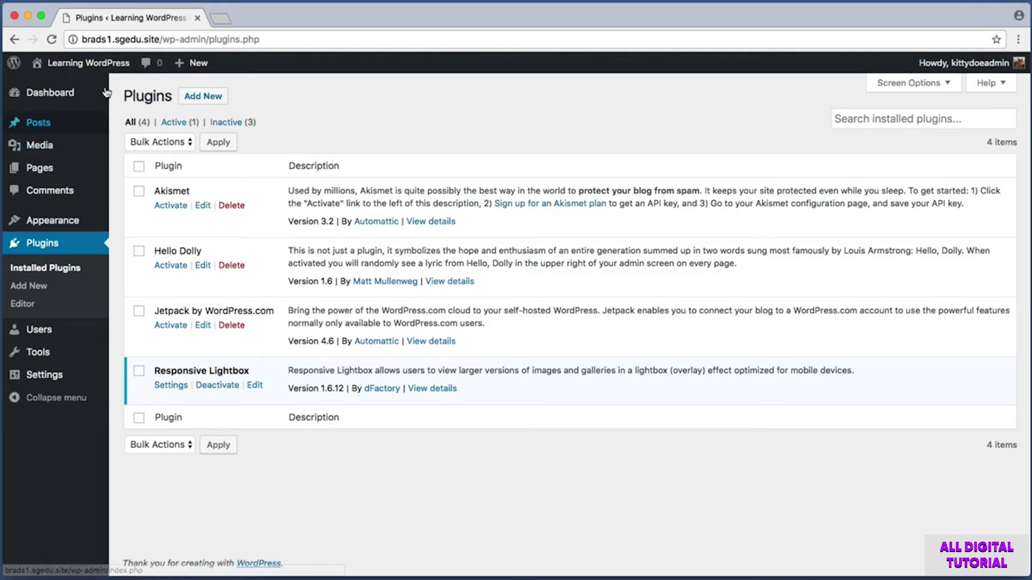
key("super+shift+4")
left_click_drag(177, 79, 229, 107)
left_click(209, 99)
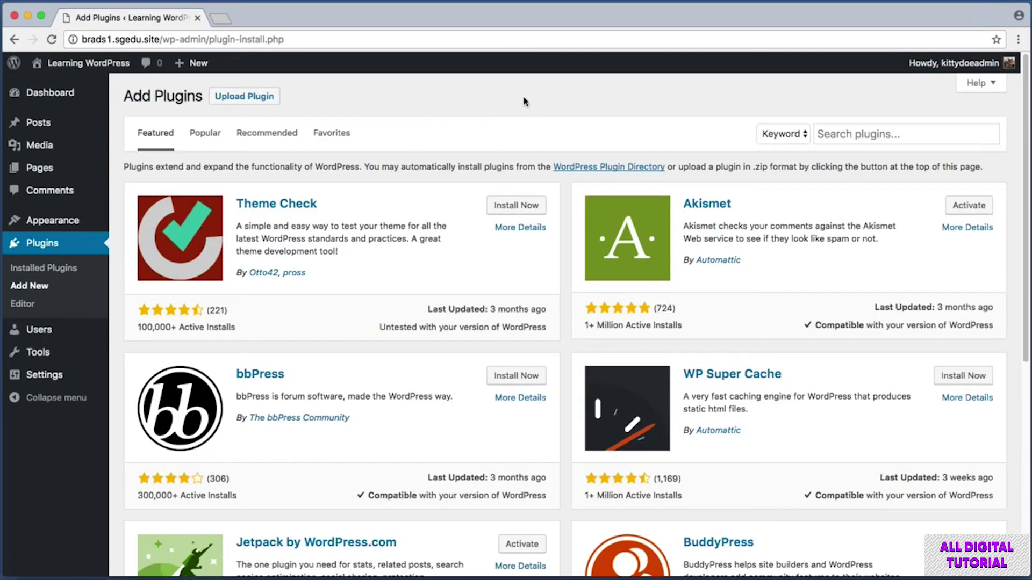
key("super+shift+4")
left_click_drag(806, 109, 1023, 167)
left_click(928, 133)
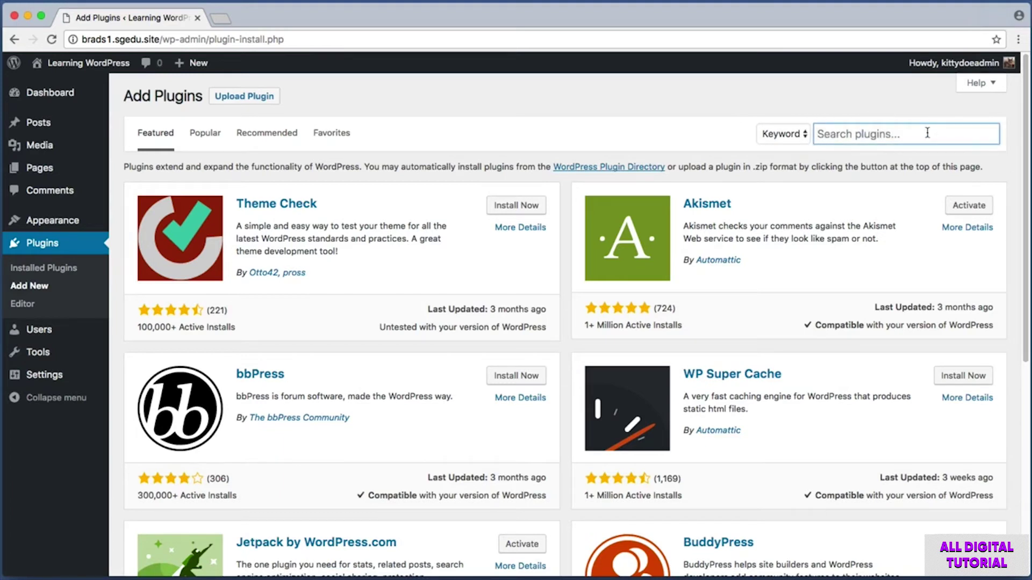
type("akismet")
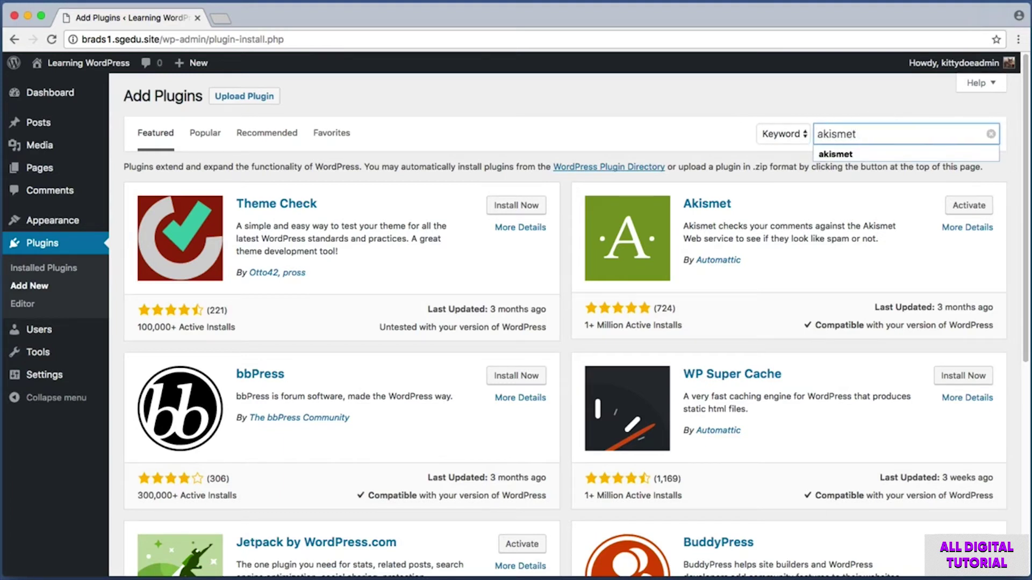
key("Return")
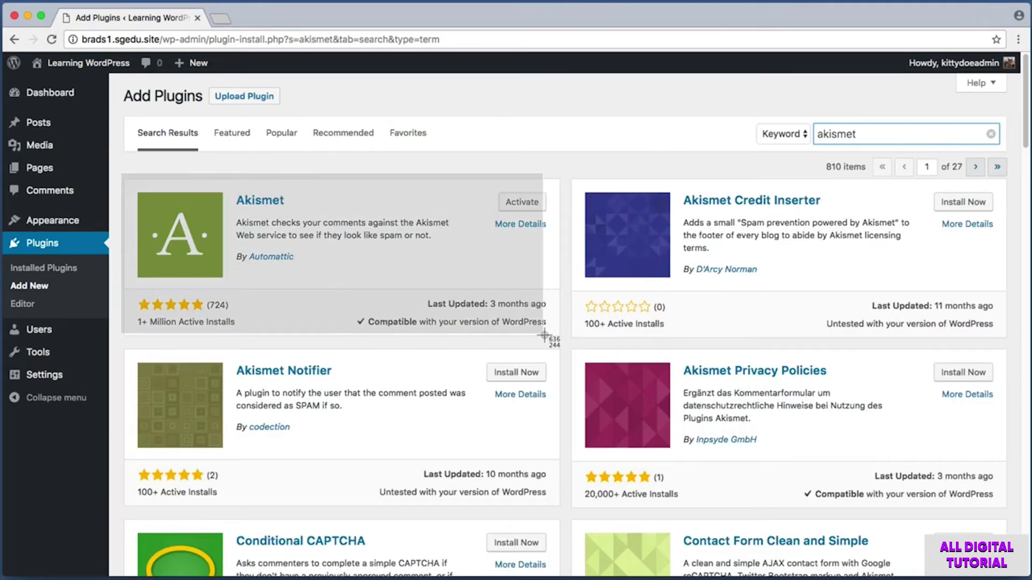
key("super+shift+4")
left_click_drag(131, 312, 251, 331)
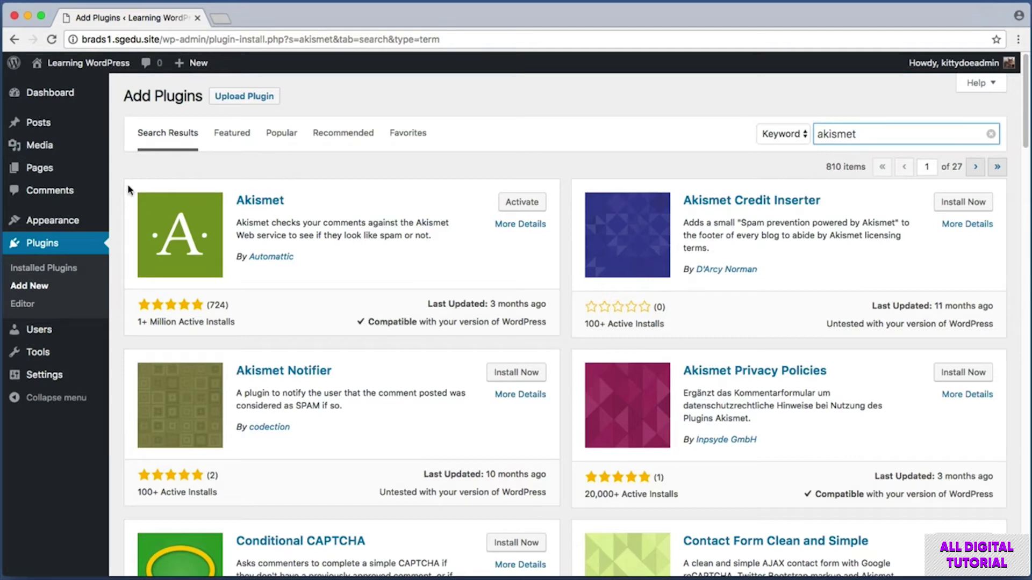
left_click(47, 244)
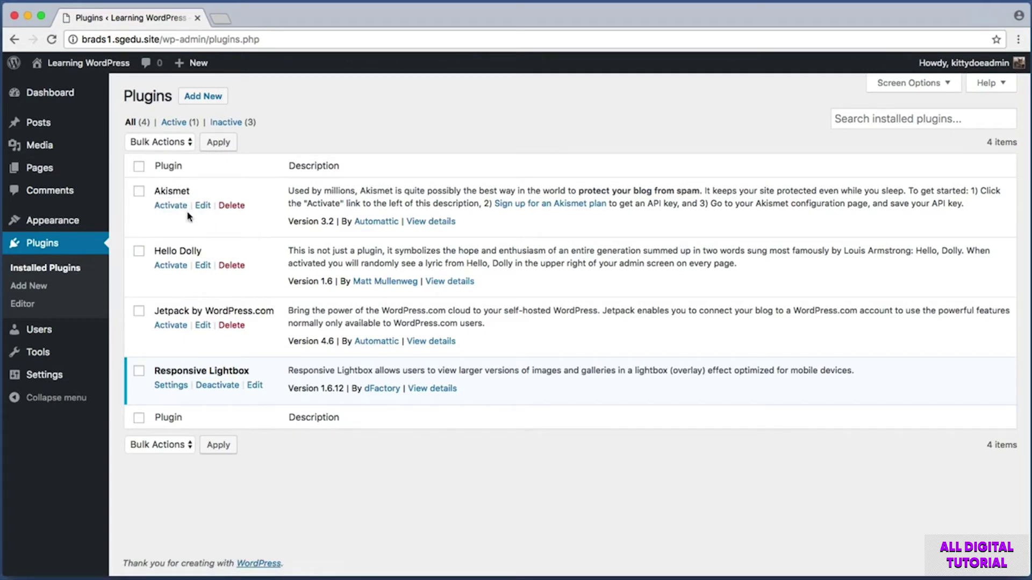
- Activate Akismet, then continue from its green account banner to the API key setup page
left_click(170, 206)
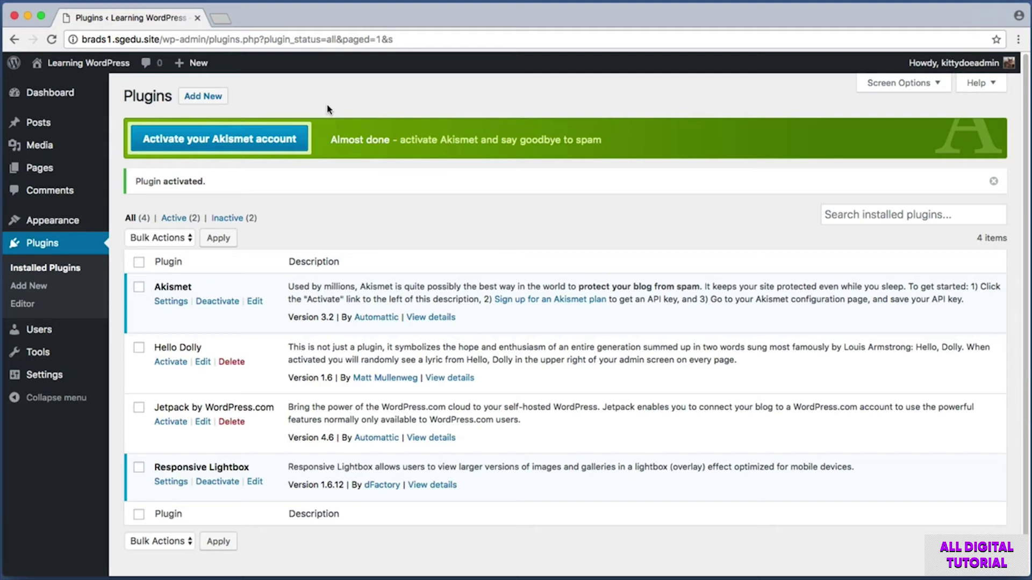
key("super+shift+4")
left_click_drag(119, 110, 1007, 160)
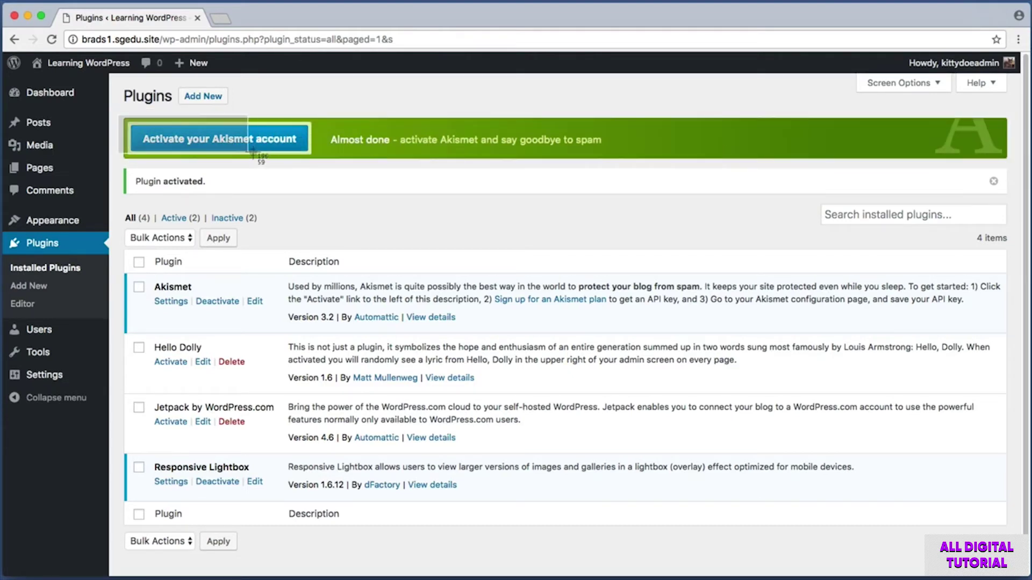
left_click(288, 139)
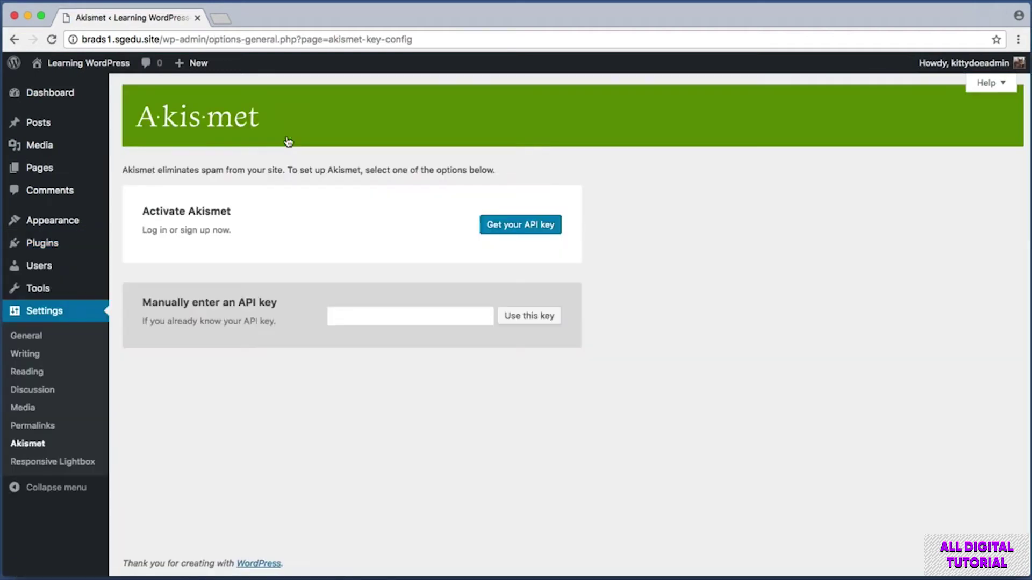
key("super+shift+4")
left_click_drag(464, 202, 585, 255)
- Open Akismet's 'Get your API key' offer page in a new tab and capture it
left_click(538, 232)
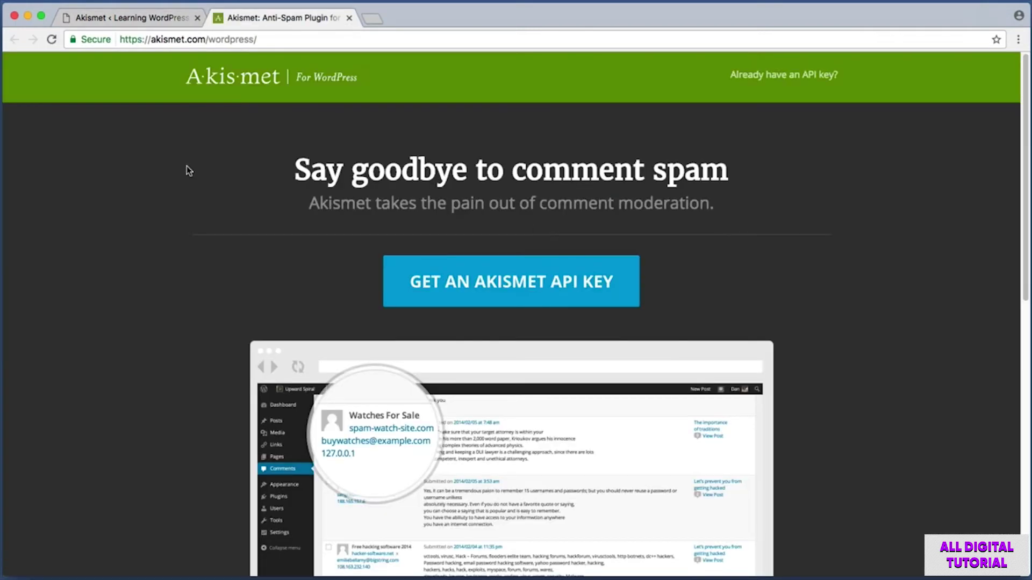
mouse_move(290, 39)
left_mouse_down()
mouse_move(141, 39)
mouse_move(274, 40)
left_mouse_up()
left_click(274, 41)
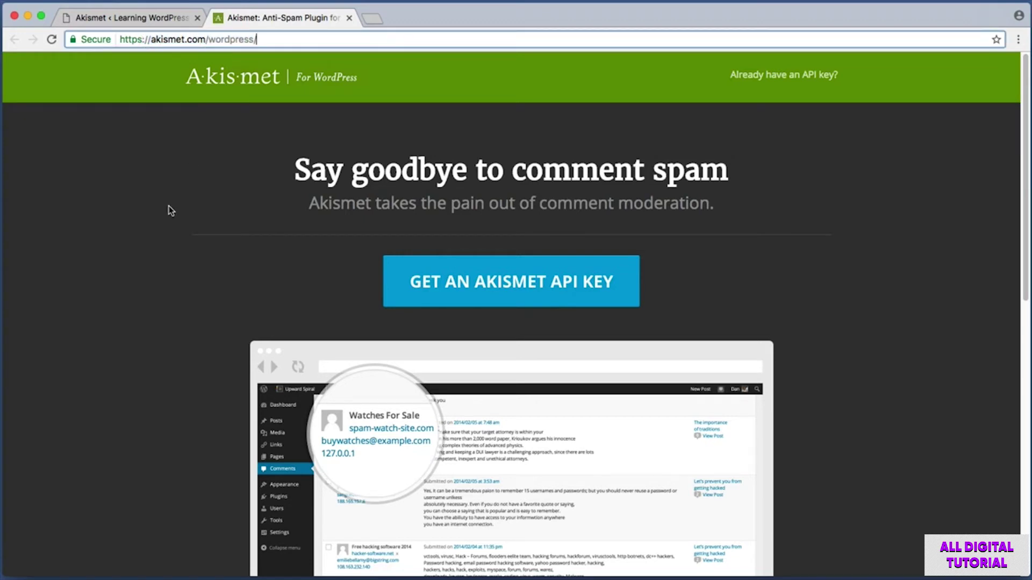
left_click(233, 242)
key("super+shift+4")
left_click_drag(337, 233, 648, 323)
- Sign up with WordPress.com and capture the Basic plan card on the plan picker
left_click(529, 287)
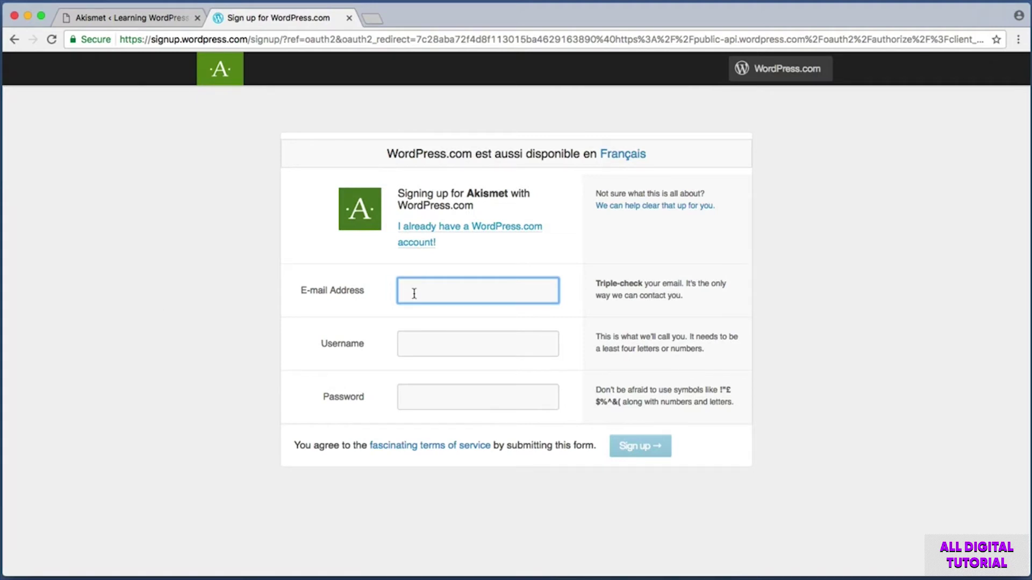
left_click(426, 345)
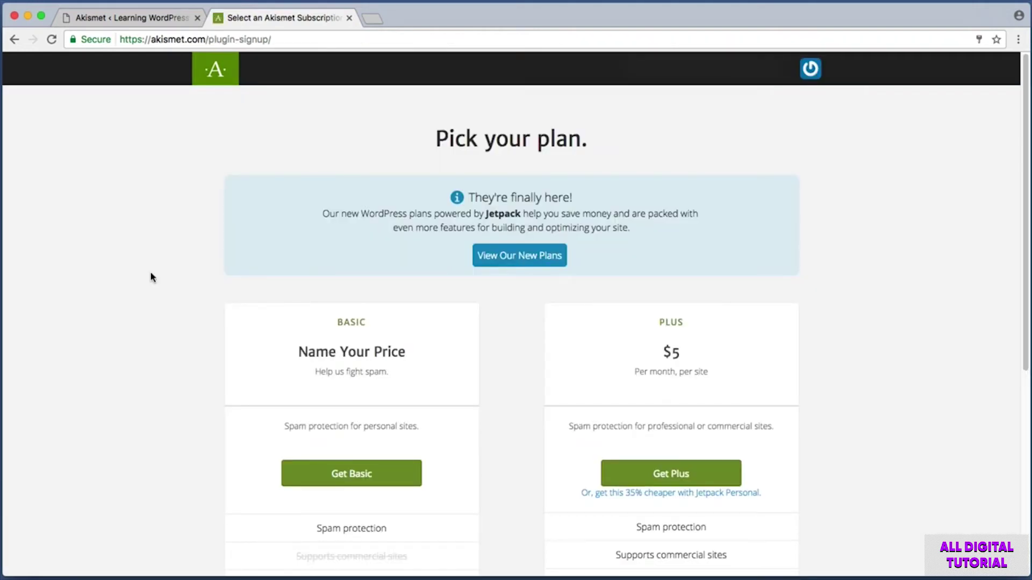
scroll(134, 330, "down", 4)
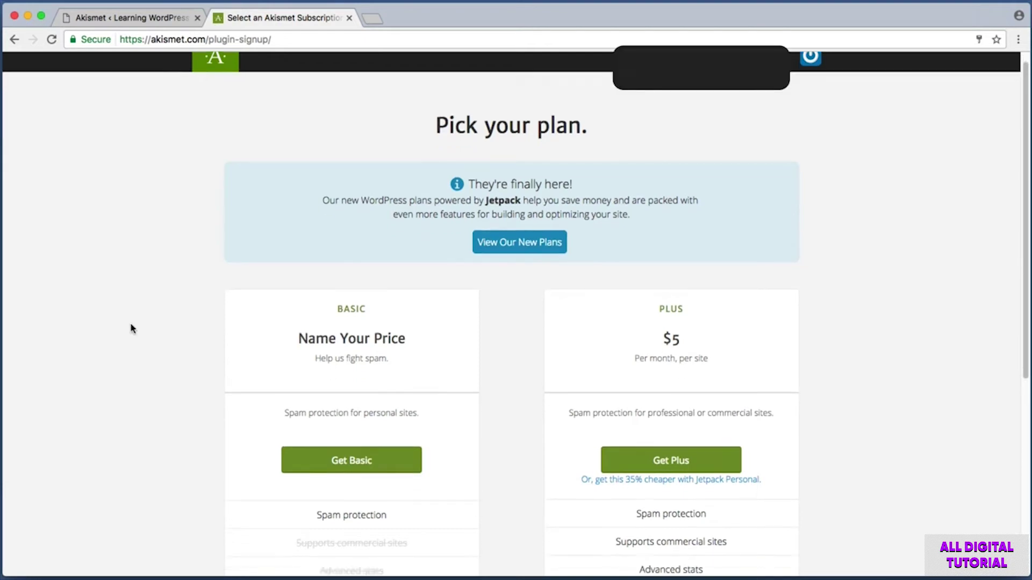
key("super+shift+4")
left_click_drag(214, 190, 524, 541)
key("super+shift+4")
left_click_drag(274, 349, 444, 400)
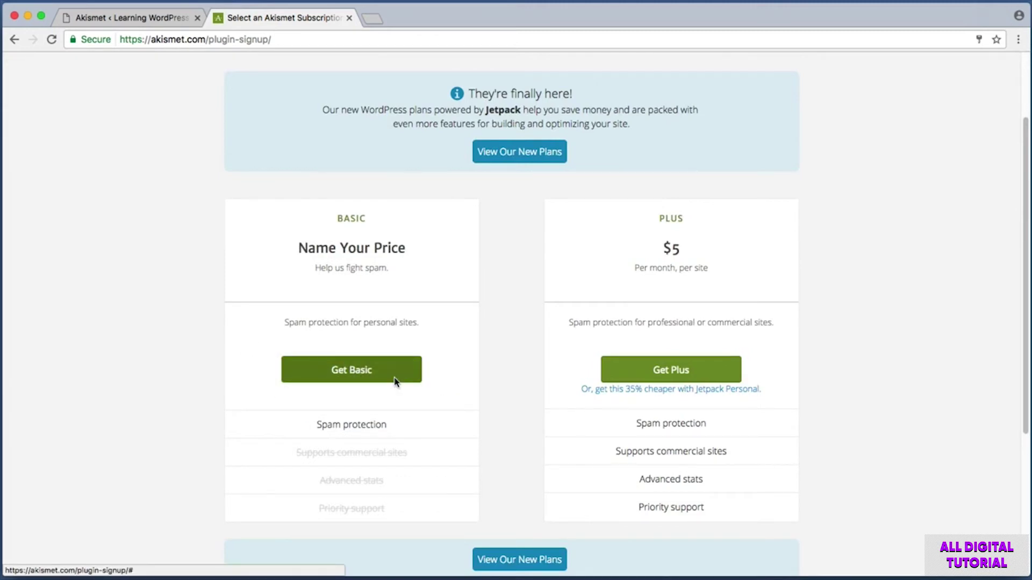
- Choose the Basic plan and slide its price down to $0 per year
left_click(396, 379)
left_click_drag(511, 121, 850, 47)
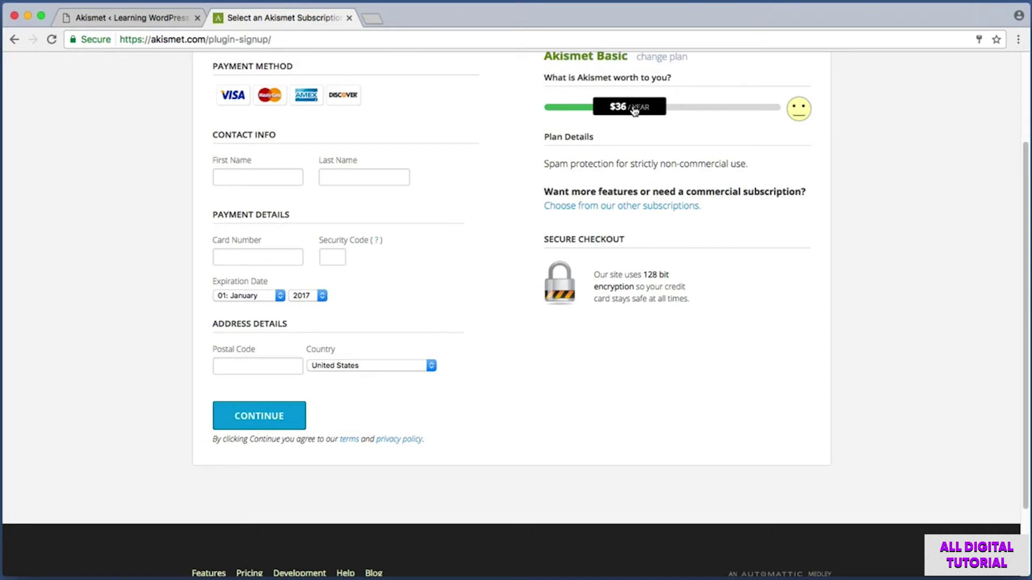
left_click_drag(634, 110, 581, 155)
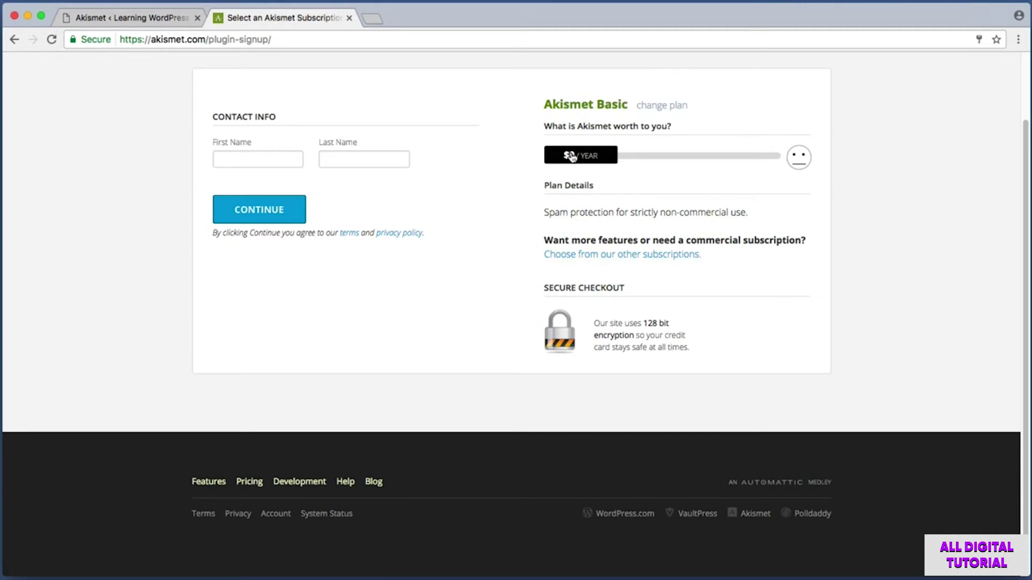
key("super+shift+4")
left_click_drag(176, 94, 501, 288)
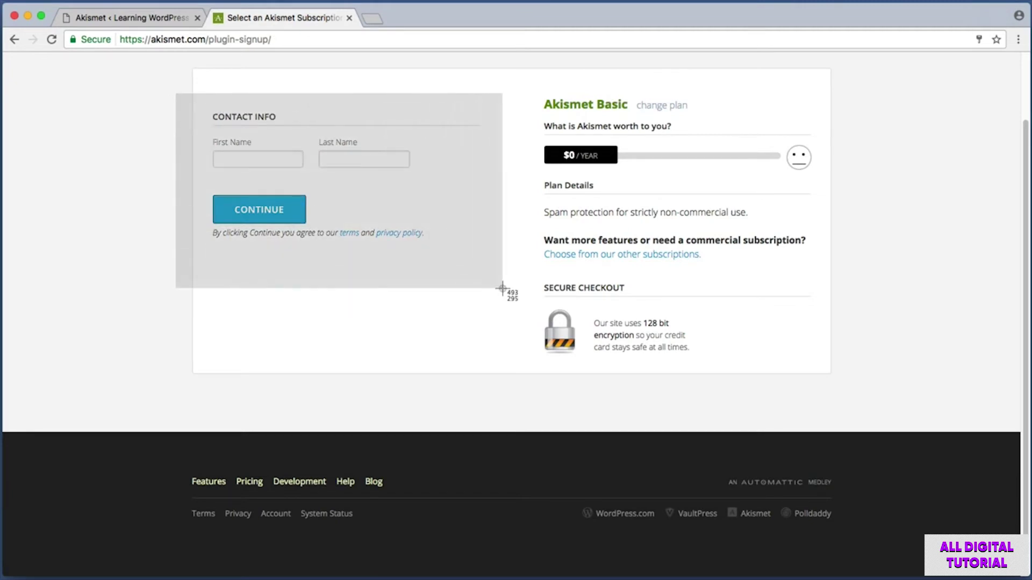
left_click_drag(501, 288, 502, 288)
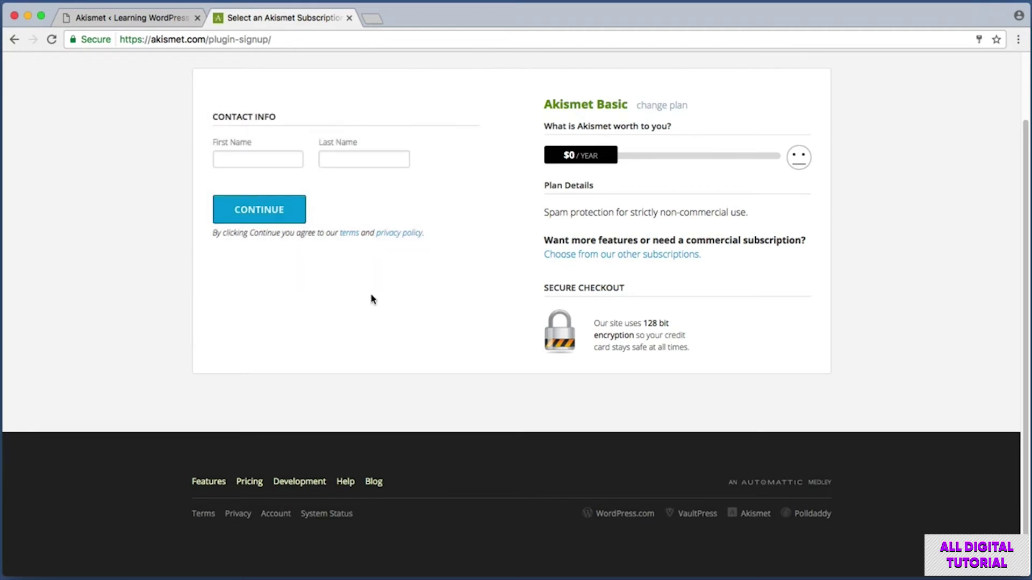
- Try the required First Name and Last Name fields on the Basic checkout
left_click(261, 157)
left_click(344, 159)
left_click(194, 191)
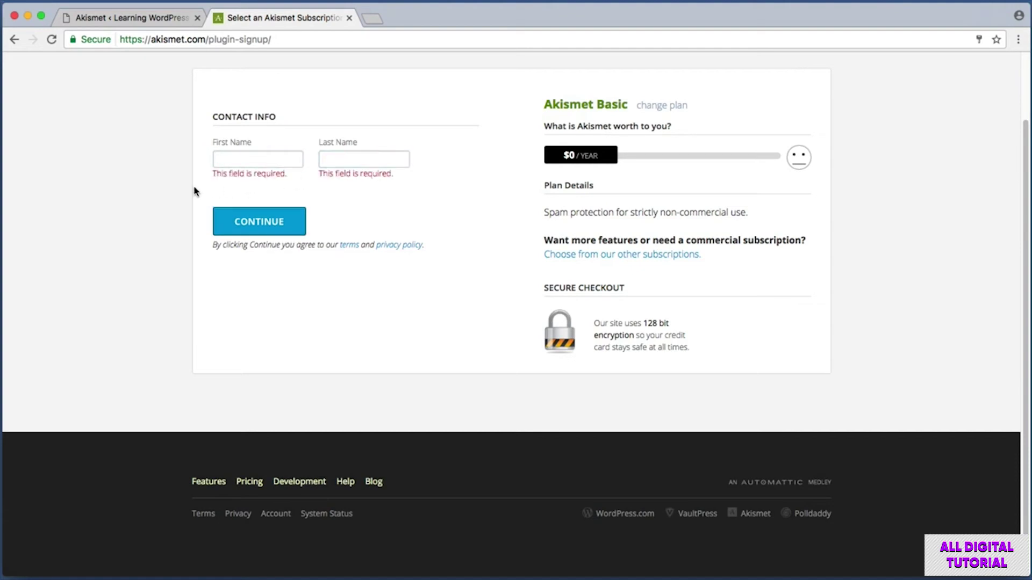
left_click_drag(213, 193, 322, 249)
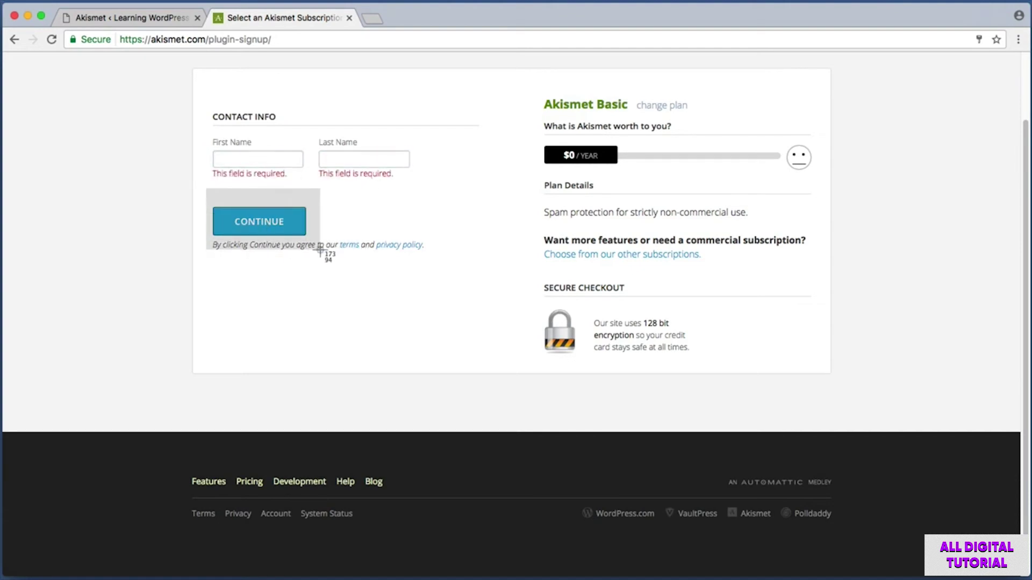
left_click_drag(322, 248, 322, 249)
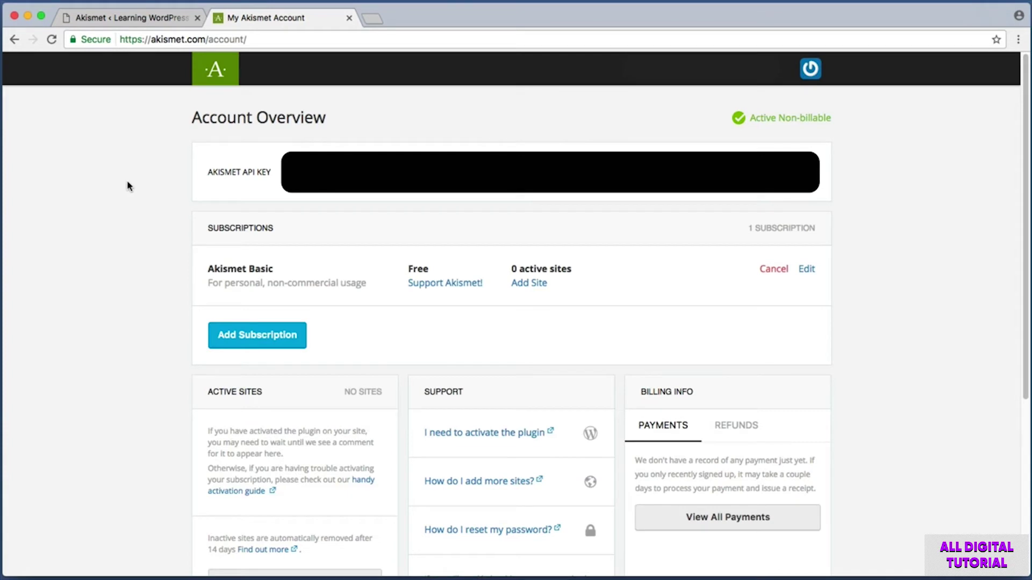
key("super+shift+4")
left_click_drag(164, 134, 862, 211)
- Return to the WordPress tab and open the installed Plugins list
left_click(143, 20)
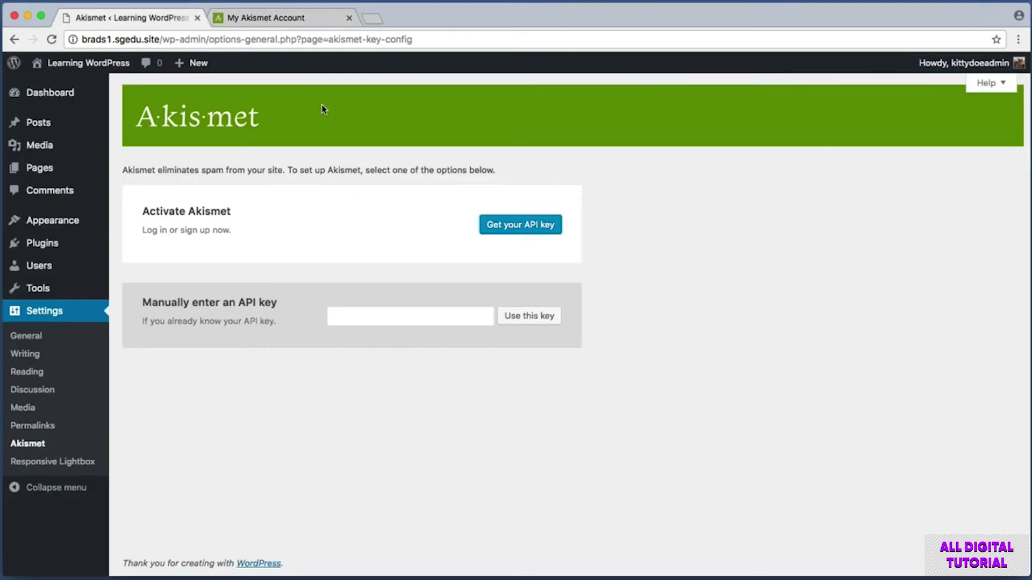
key("super+shift+4")
left_click_drag(123, 84, 780, 411)
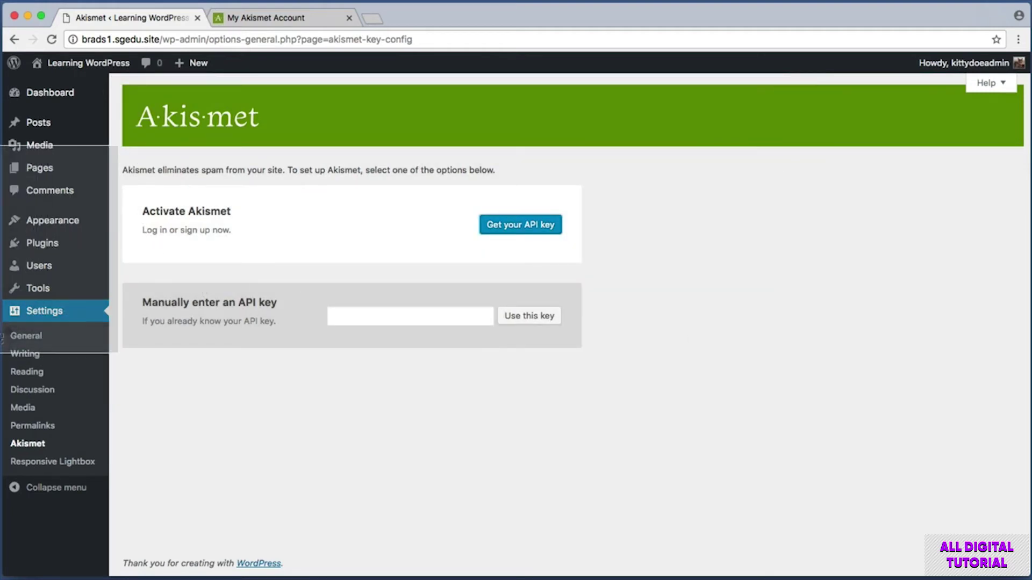
left_click(52, 247)
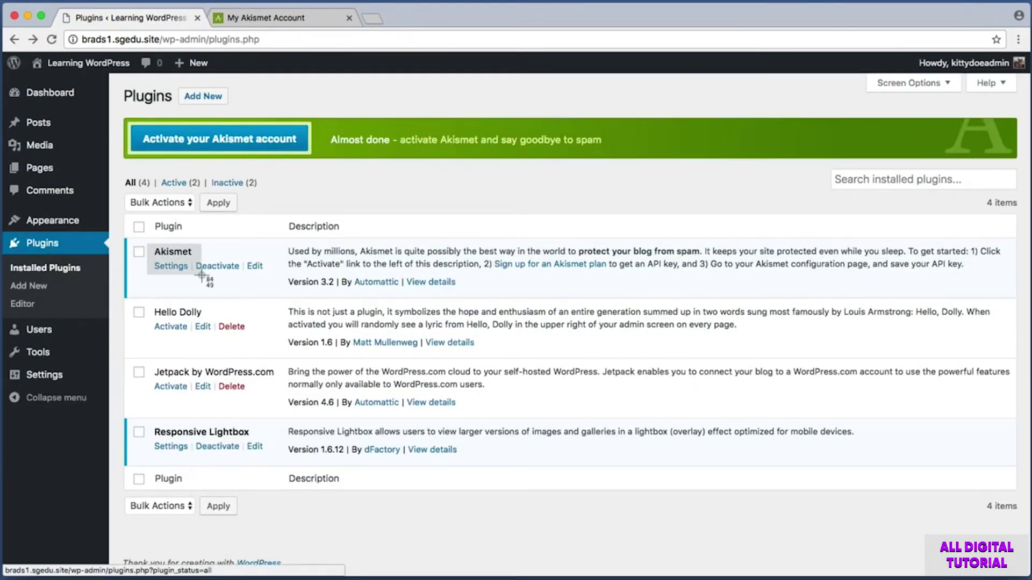
key("super+shift+4")
left_click_drag(153, 260, 190, 275)
key("super+shift+4")
left_click_drag(131, 121, 316, 170)
- Enter the copied Akismet API key manually and submit it with Use this key
left_click(293, 152)
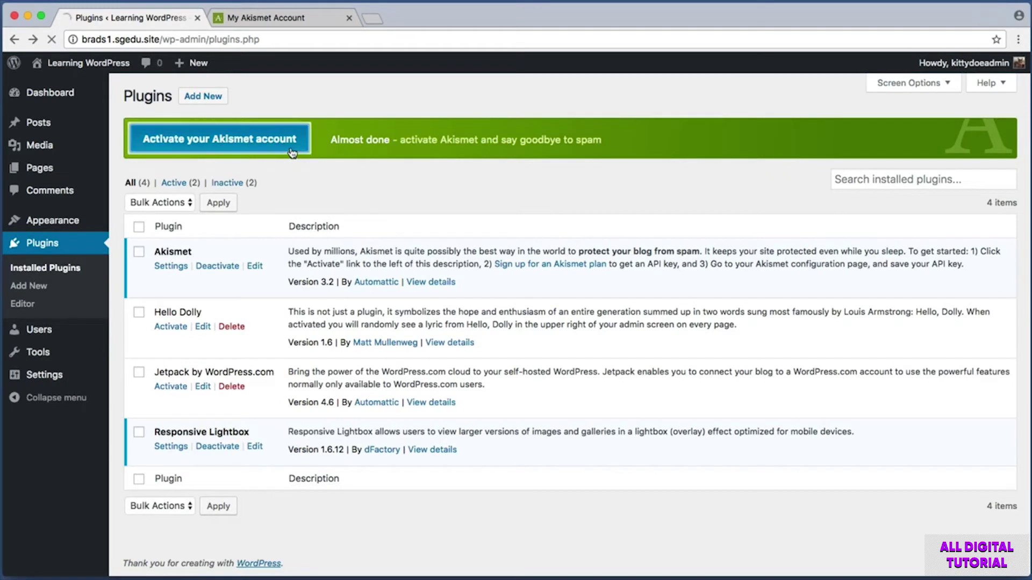
key("super+shift+4")
left_click_drag(124, 279, 626, 357)
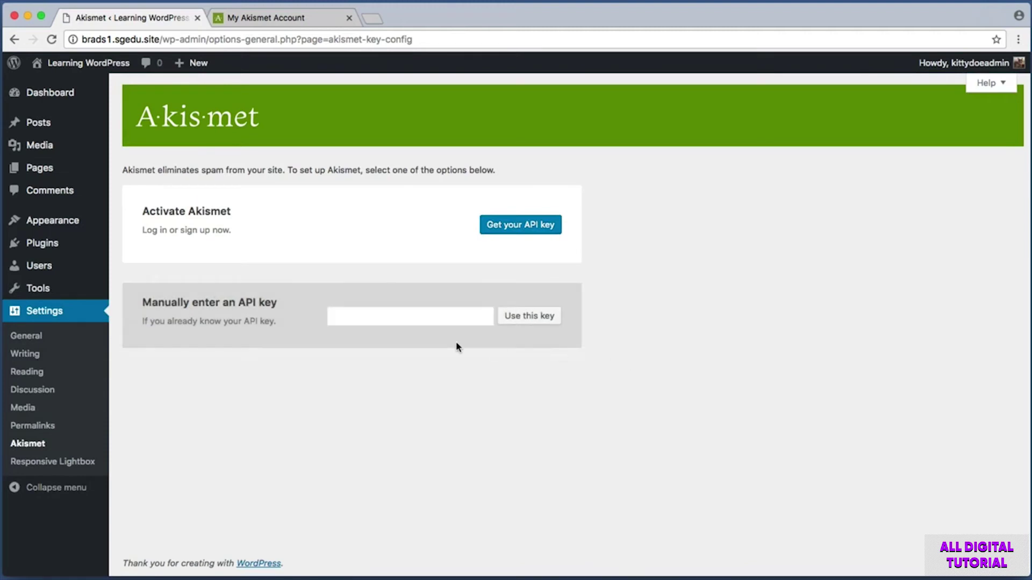
left_click(418, 316)
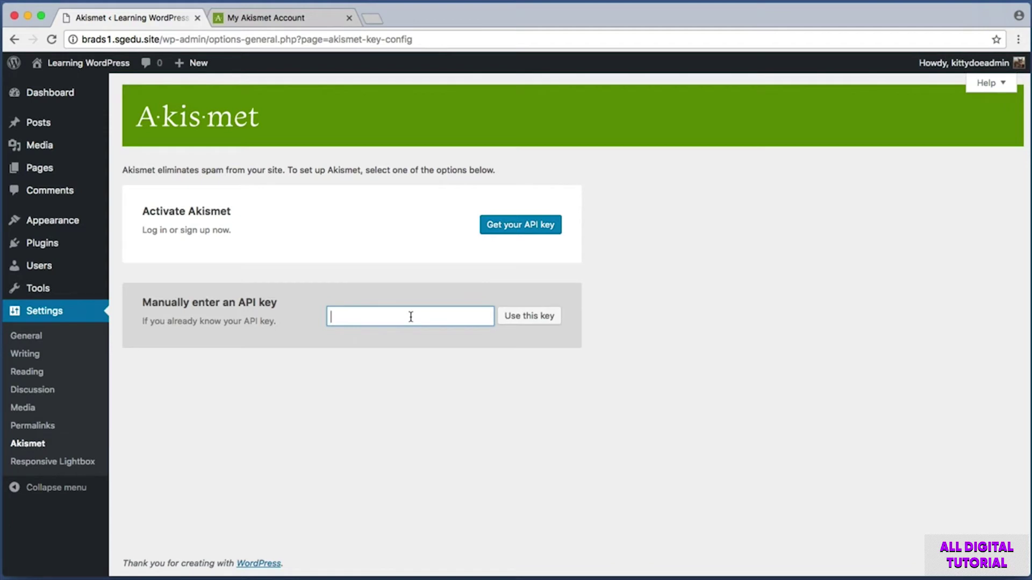
key("super+v")
key("super+shift+4")
left_click_drag(495, 295, 583, 346)
left_click(553, 317)
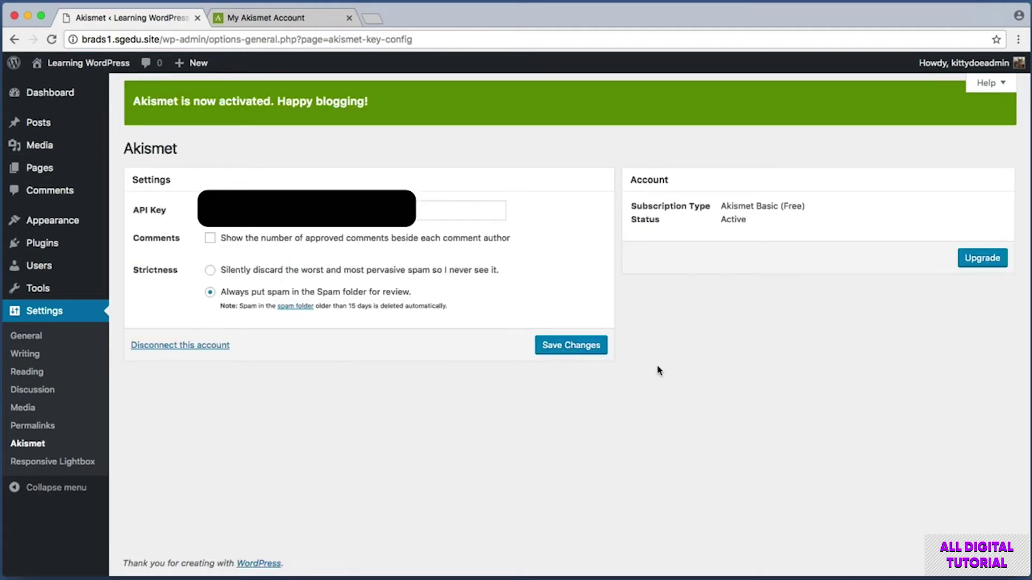
- Save Changes on the Akismet settings page, keeping spam in the Spam folder
key("super+shift+4")
left_click_drag(516, 322, 637, 368)
left_click(593, 353)
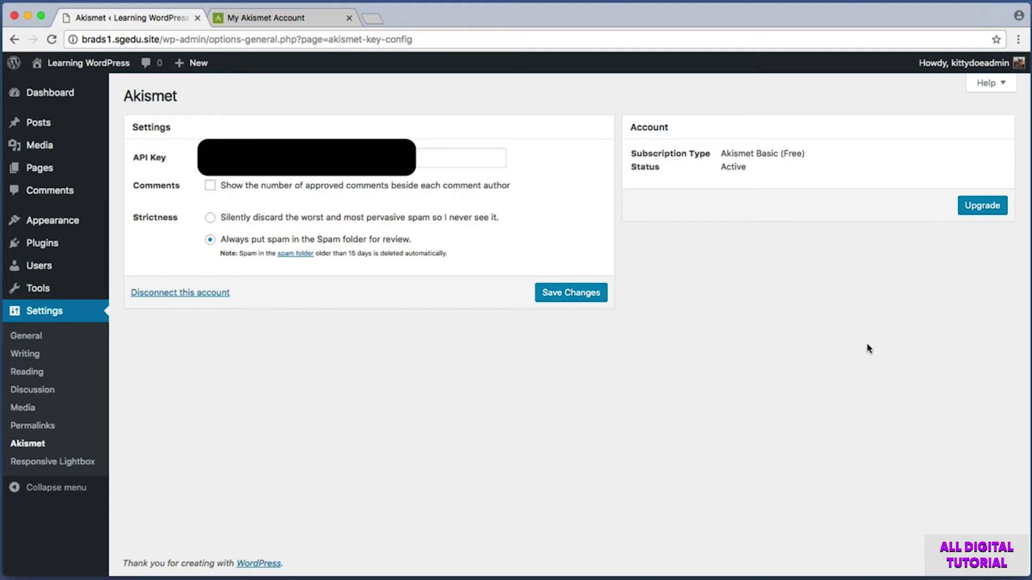
key("super+shift+4")
left_click_drag(115, 93, 27, 322)
- Check that Spam (0) is empty, then view All comments on Trip to the Midwest
left_click(68, 192)
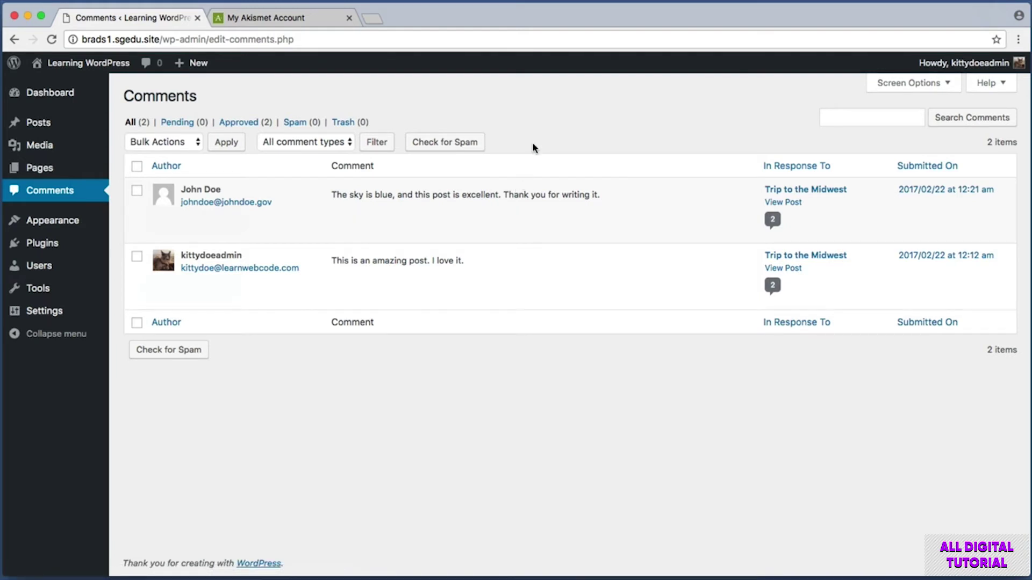
left_click(305, 127)
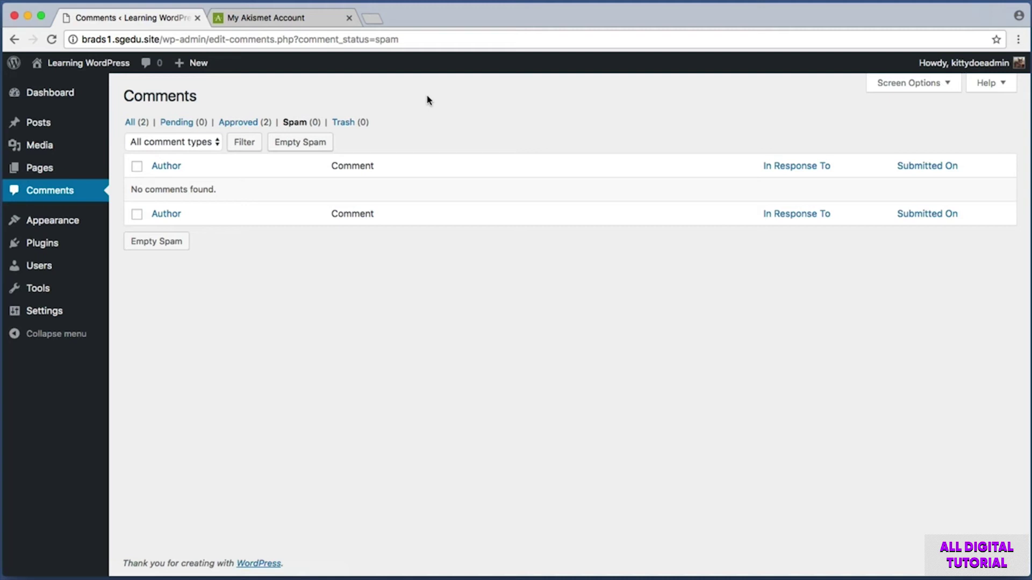
left_click(132, 123)
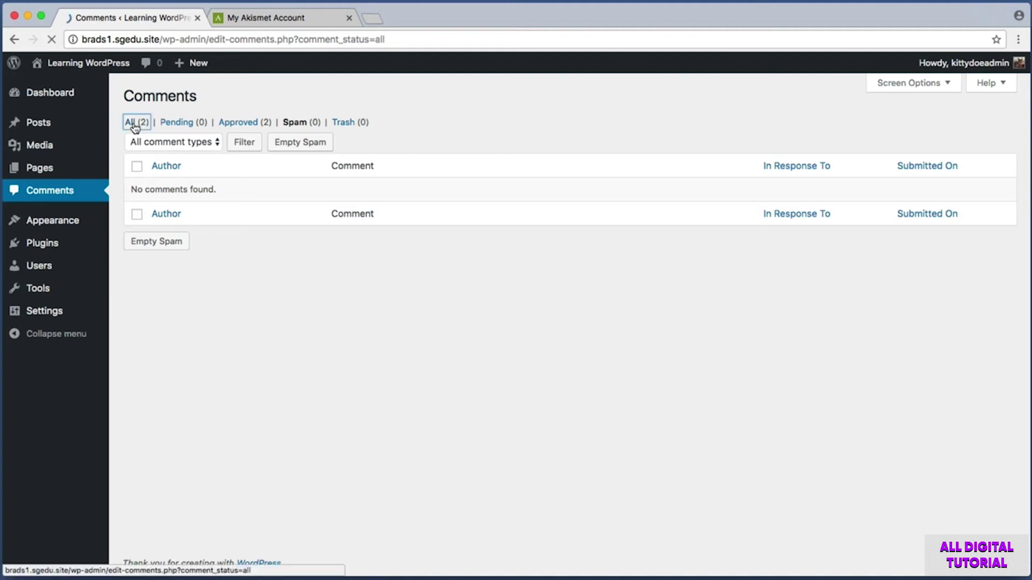
key("super+shift+4")
left_click_drag(131, 173, 600, 242)
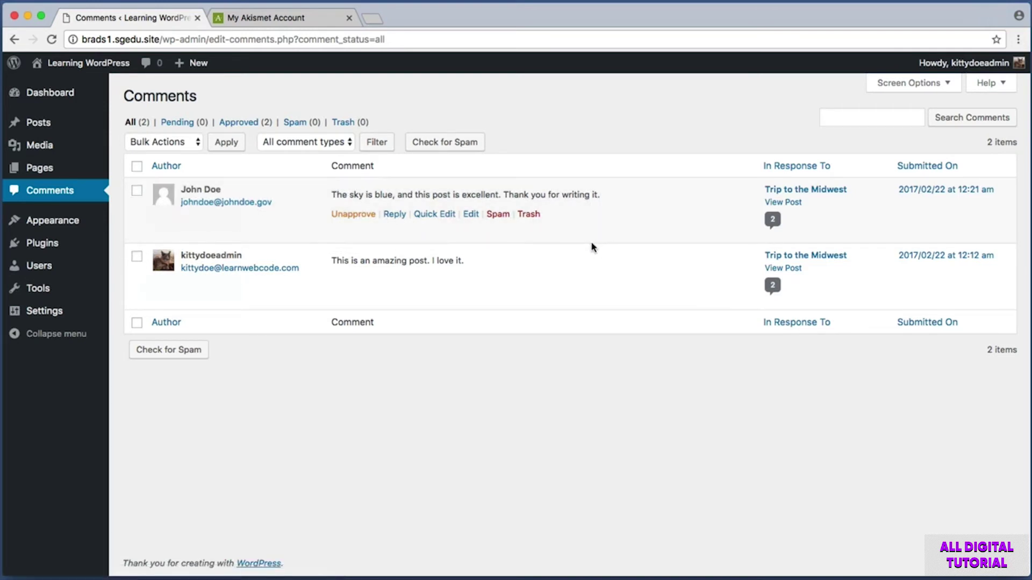
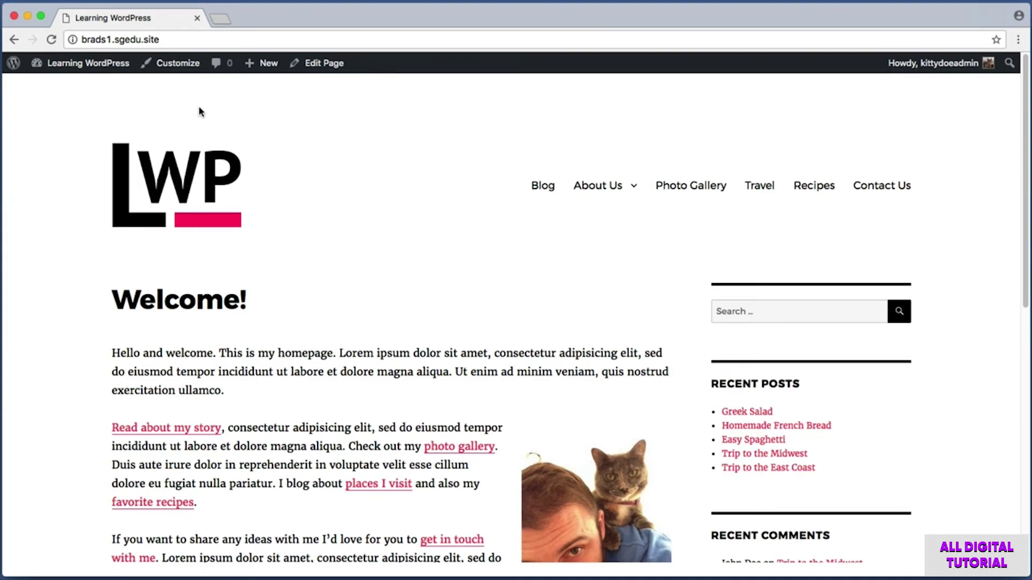
- Capture a region of the site's Welcome! homepage with the admin toolbar showing
key("super+shift+4")
left_click_drag(33, 81, 141, 53)
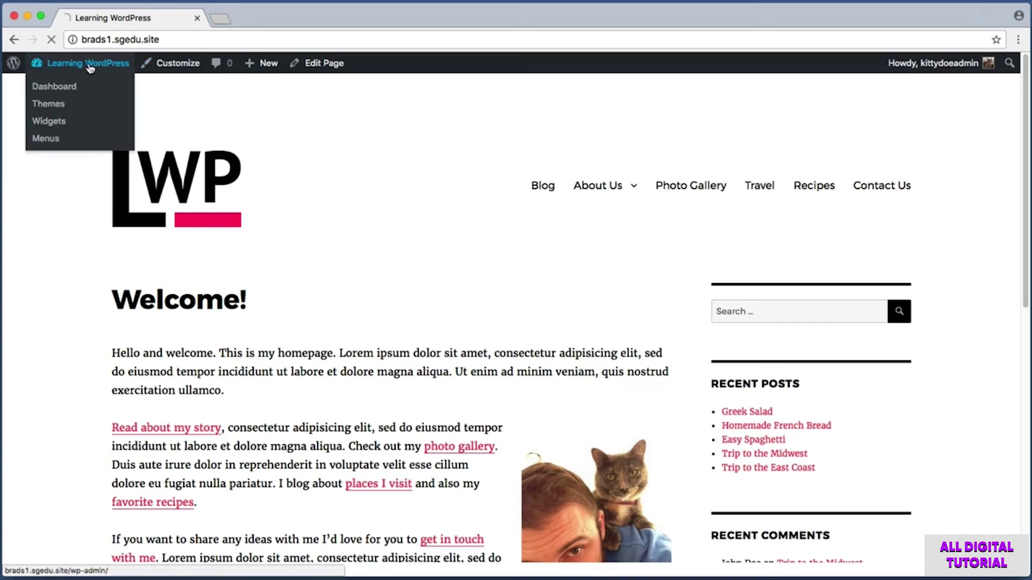
- Go from the site to the admin dashboard's list of installed plugins
left_click(89, 64)
key("super+shift+4")
left_click_drag(110, 134, 21, 359)
mouse_move(62, 290)
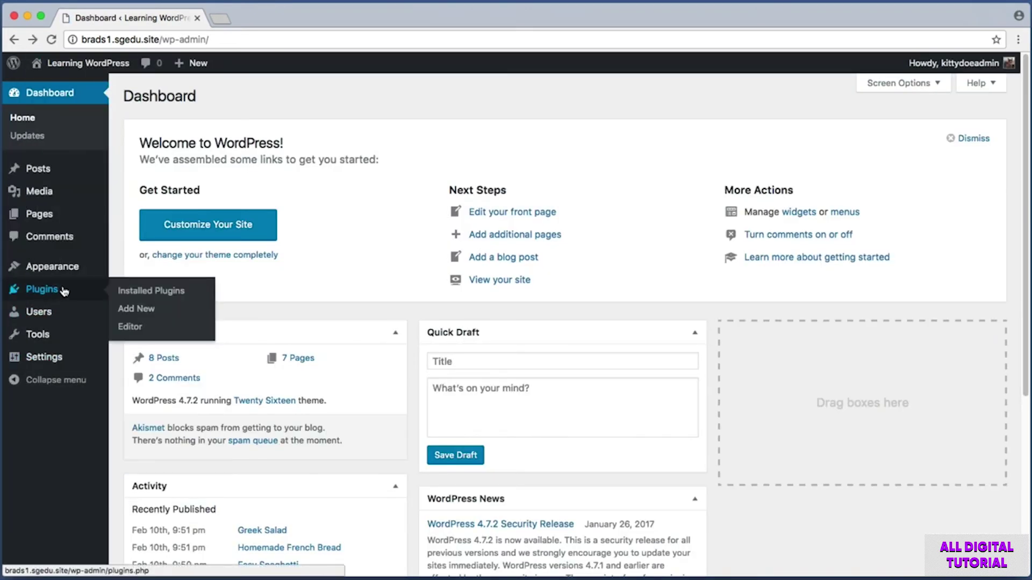
left_click(63, 291)
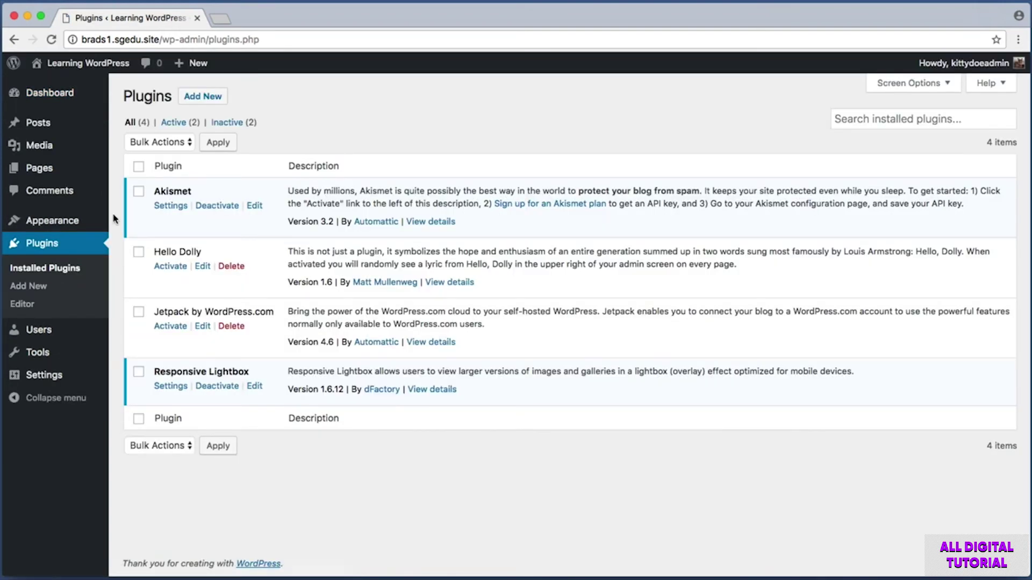
key("super+shift+4")
left_click_drag(173, 80, 256, 114)
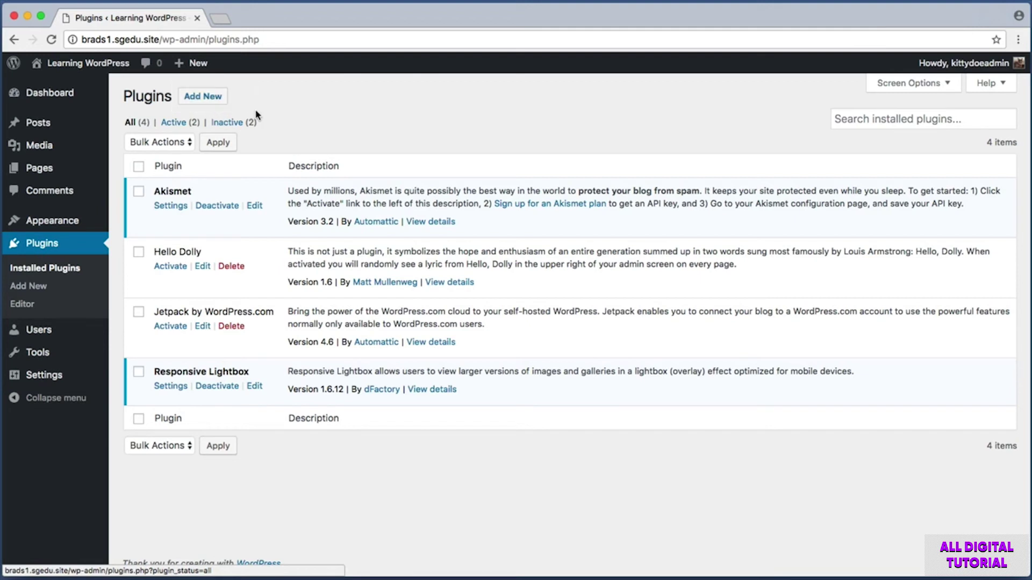
key("super+shift+4")
left_click_drag(1, 280, 70, 292)
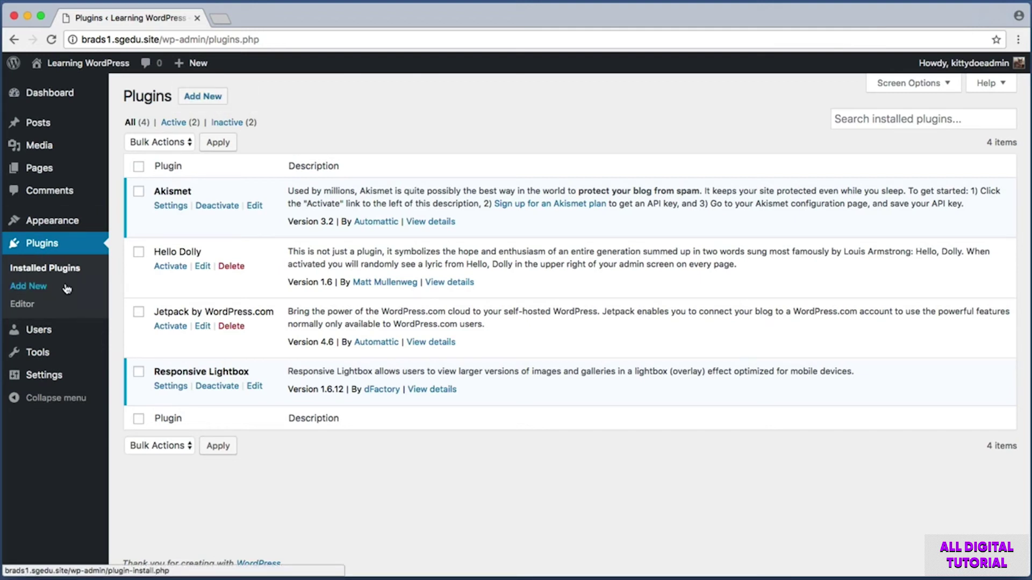
- Search the Add New plugins page for Disqus
left_click(202, 97)
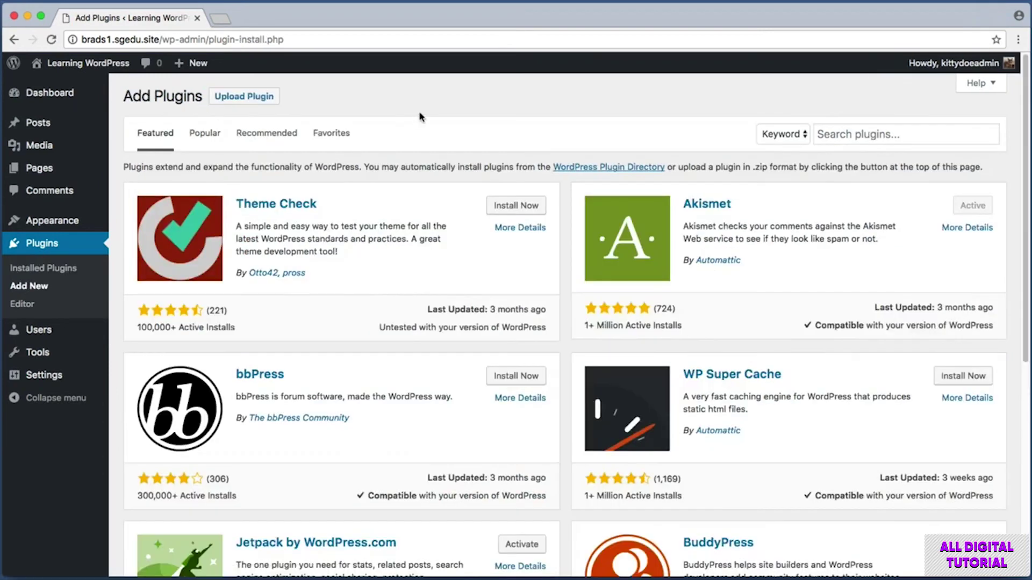
key("super+shift+4")
left_click_drag(795, 108, 998, 163)
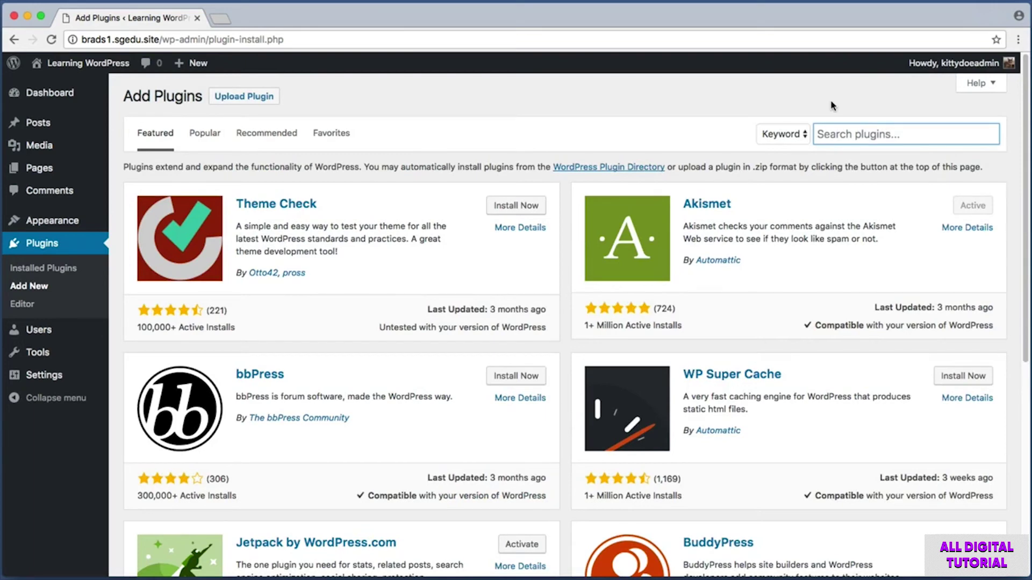
type("Disqus")
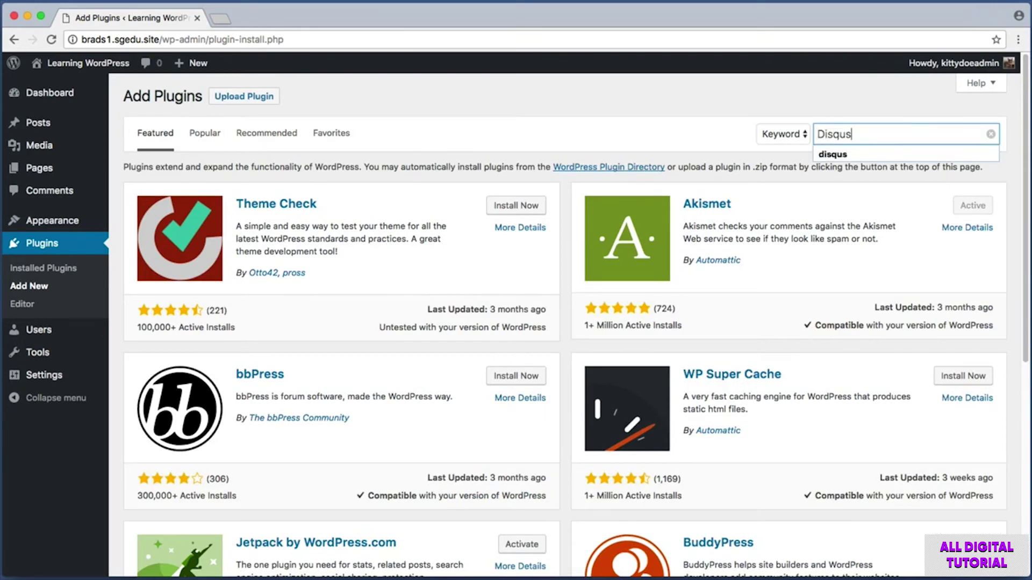
key("Return")
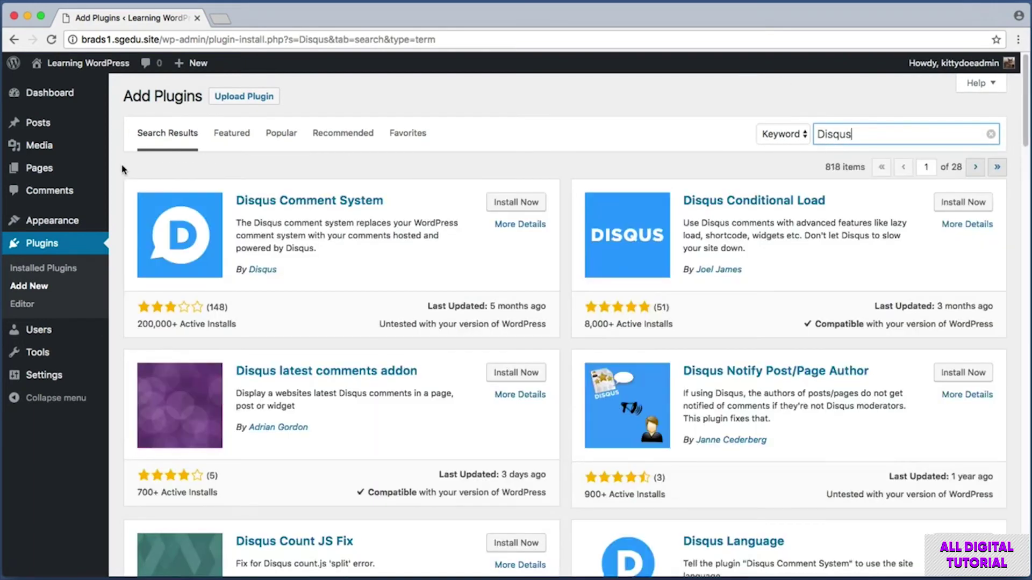
- Install Disqus Comment System from the results and activate it
key("super+shift+4")
left_click_drag(114, 166, 569, 349)
left_click_drag(130, 317, 239, 339)
left_click_drag(476, 190, 574, 225)
left_click(519, 203)
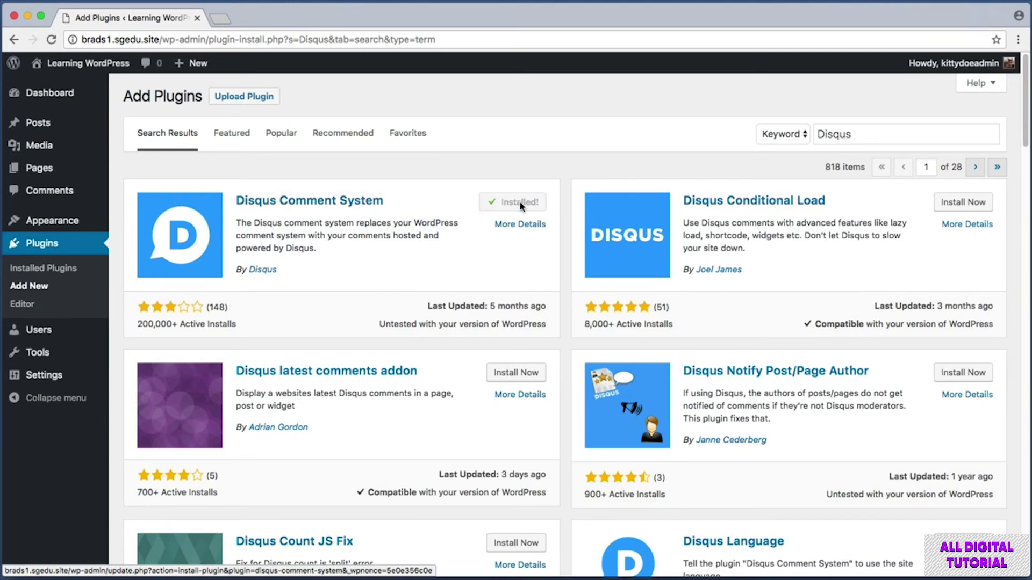
key("super+shift+4")
left_click_drag(488, 185, 552, 218)
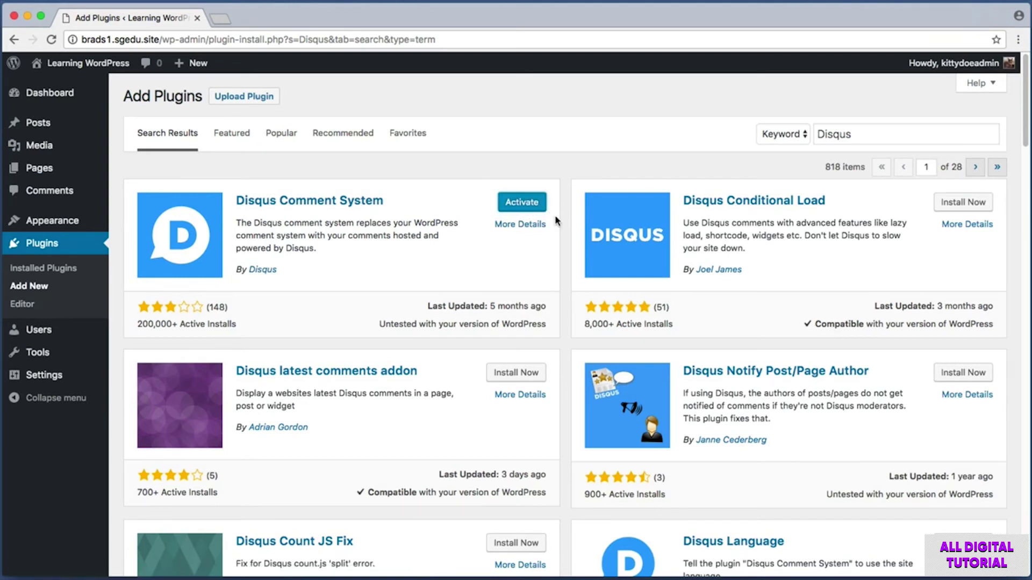
left_click(525, 205)
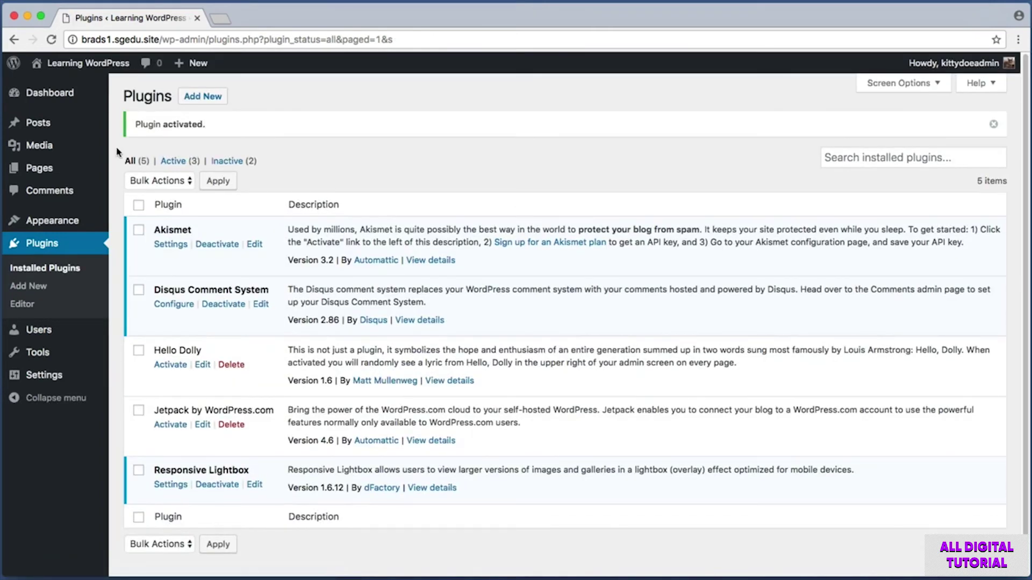
- Open Configure under Disqus Comment System in the plugins list
key("super+shift+4")
left_click_drag(131, 272, 291, 324)
key("super+shift+4")
left_click_drag(148, 298, 196, 313)
left_click(180, 310)
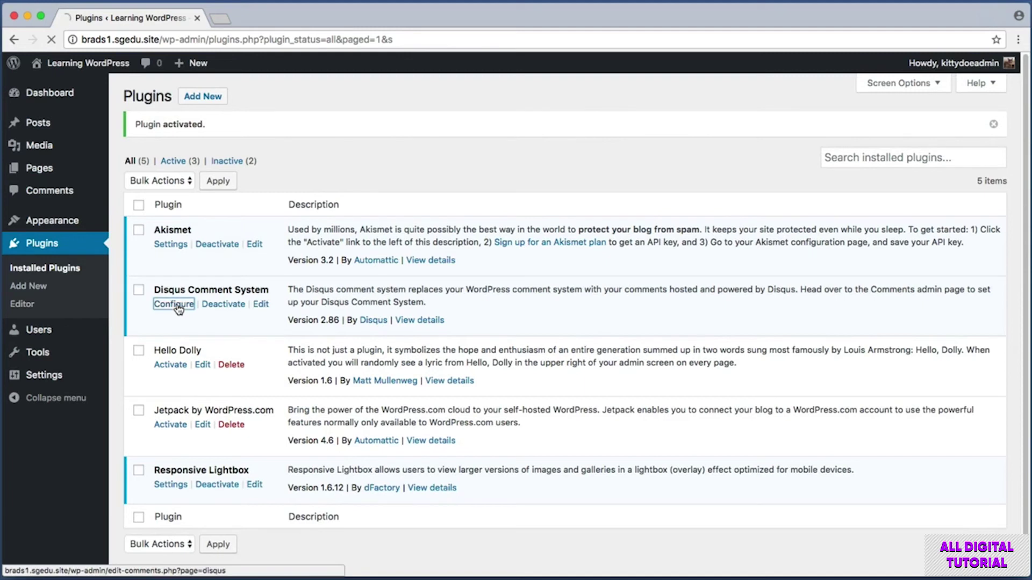
- Upgrade the Disqus database, then bring up options for the Disqus profile signup link
key("super+shift+4")
left_click_drag(118, 112, 352, 142)
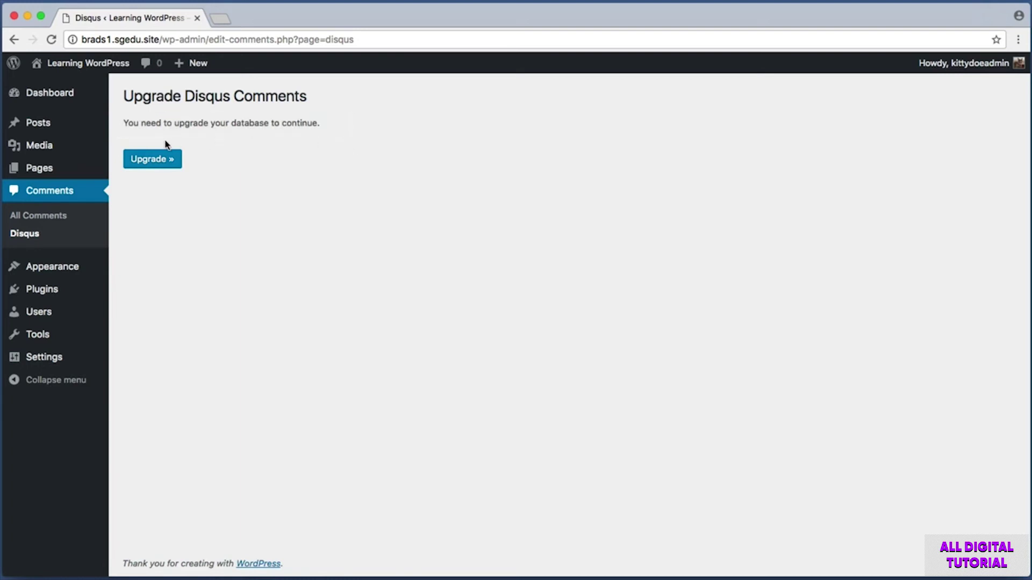
left_click(159, 161)
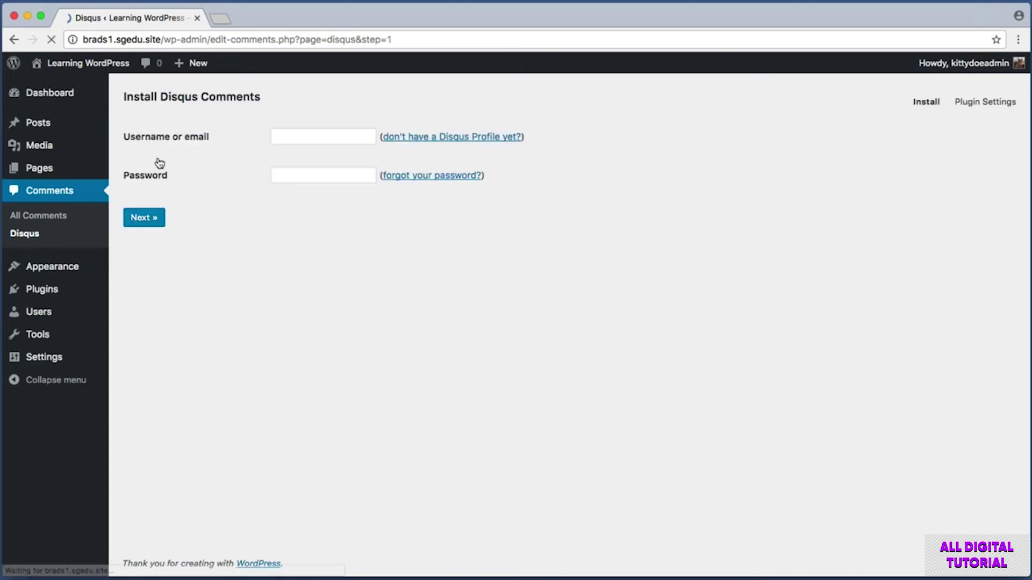
key("super+shift+4")
left_click_drag(121, 122, 232, 196)
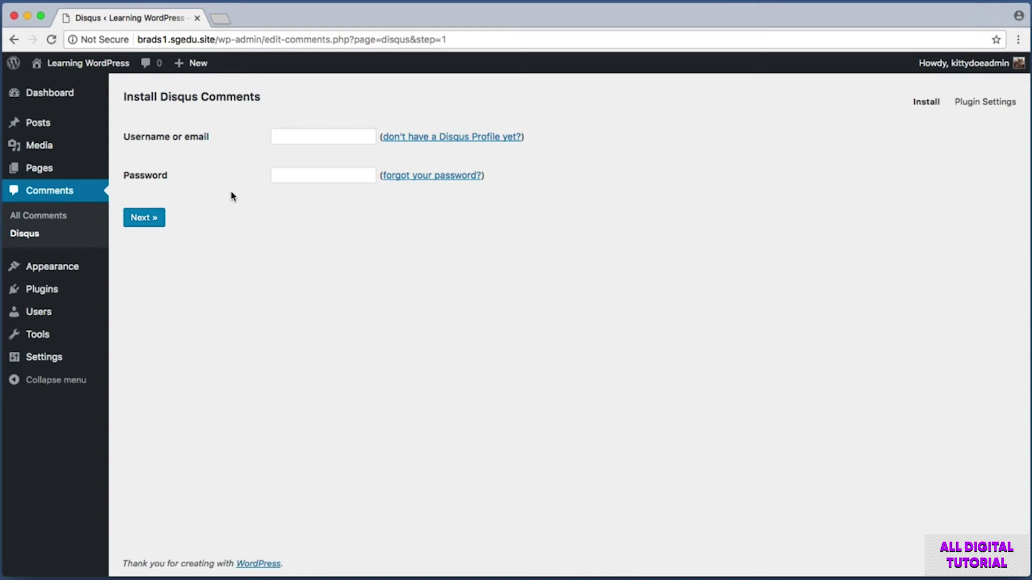
key("super+shift+4")
left_click_drag(380, 122, 534, 151)
right_click(477, 138)
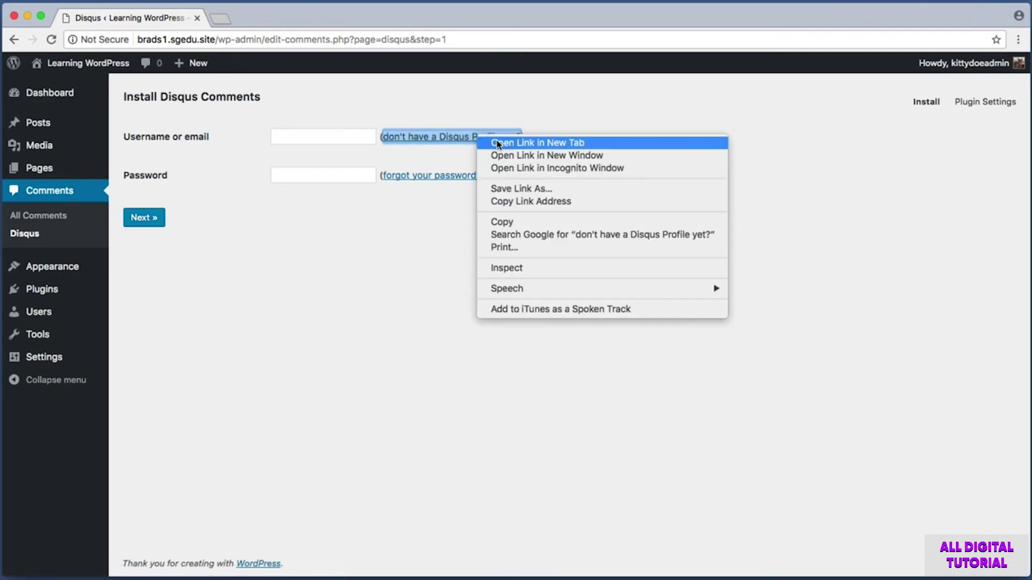
- Open the Disqus signup link in a new tab and complete the Signup form
left_click(499, 144)
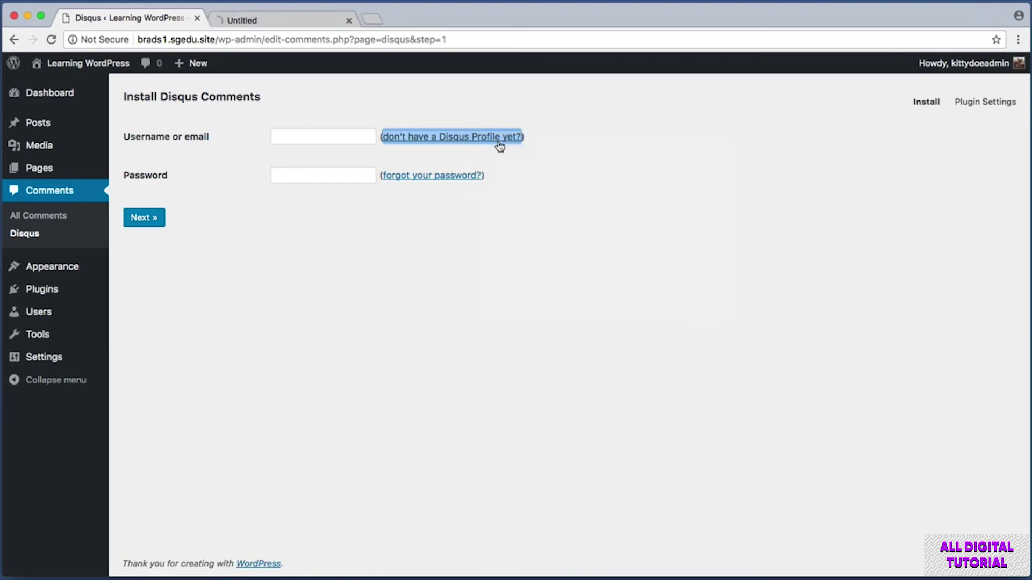
left_click(319, 24)
key("shift+super+4")
left_click_drag(379, 84, 750, 462)
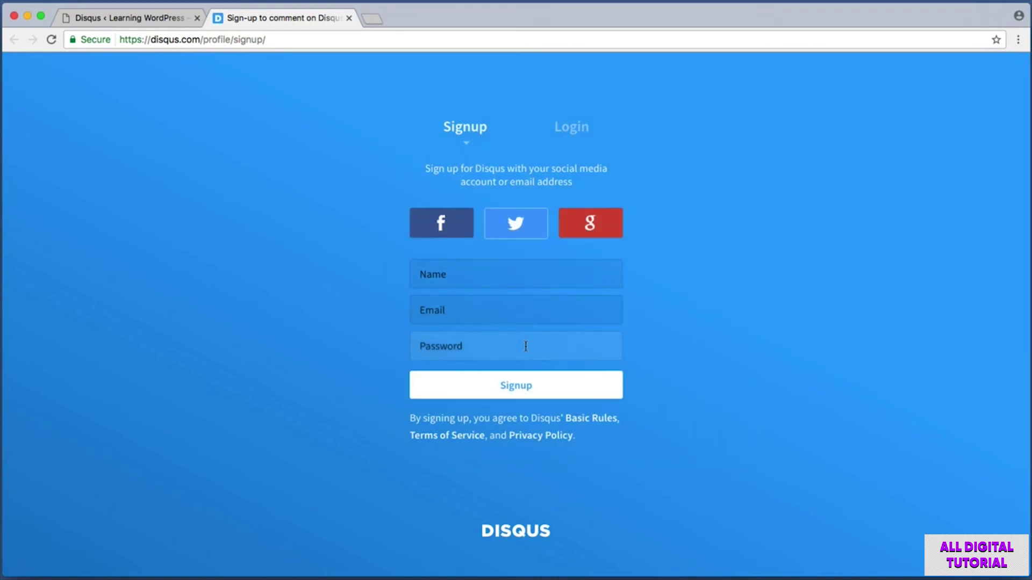
key("shift+super+4")
left_click_drag(392, 364, 651, 400)
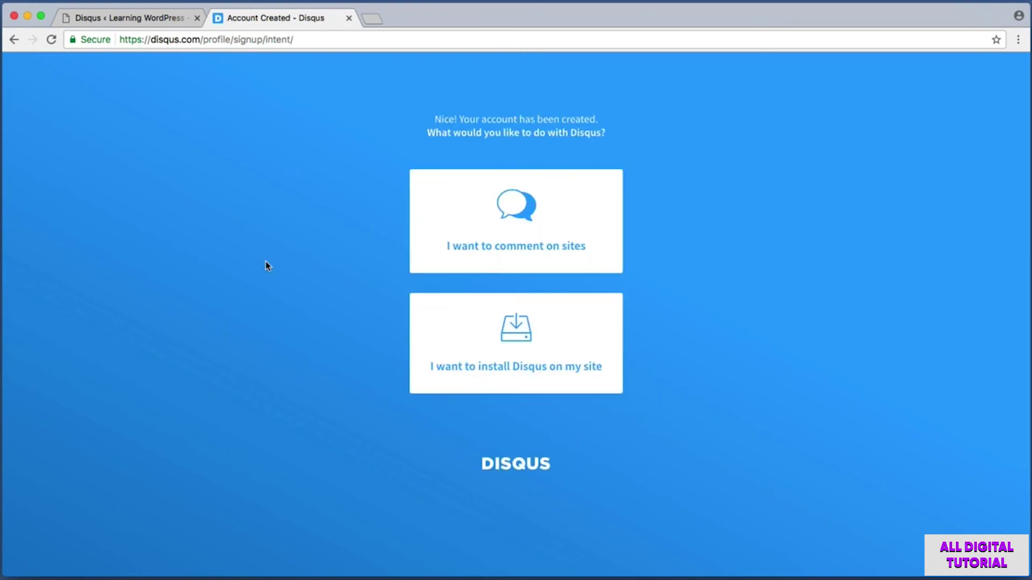
key("shift+super+4")
left_click_drag(374, 279, 671, 407)
- Choose to install Disqus on a site and enter 'Learning WordPress' as Website Name
left_click(519, 346)
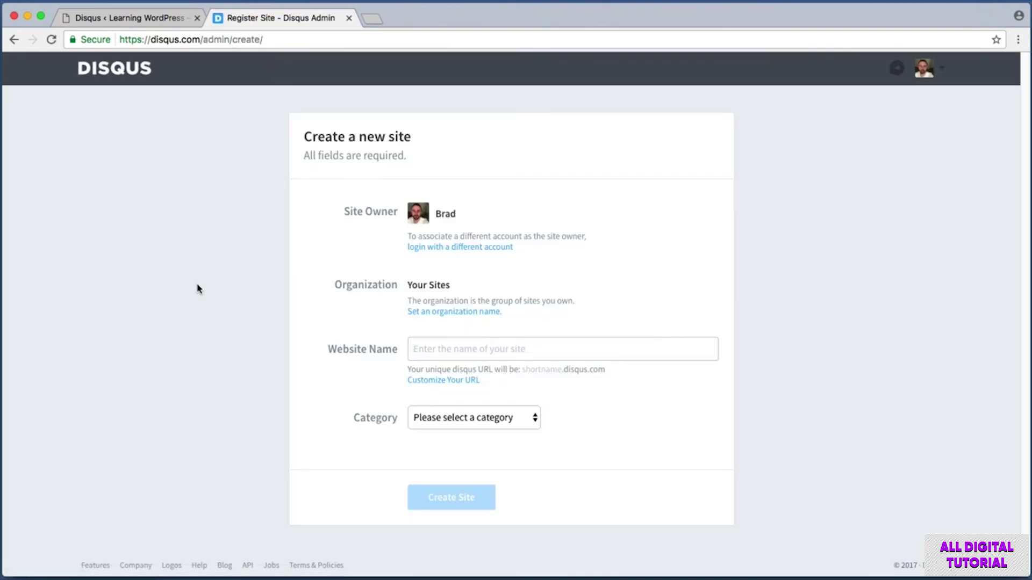
key("super+shift+4")
left_click_drag(308, 192, 633, 328)
key("super+shift+4")
left_click_drag(301, 327, 411, 370)
left_click(421, 351)
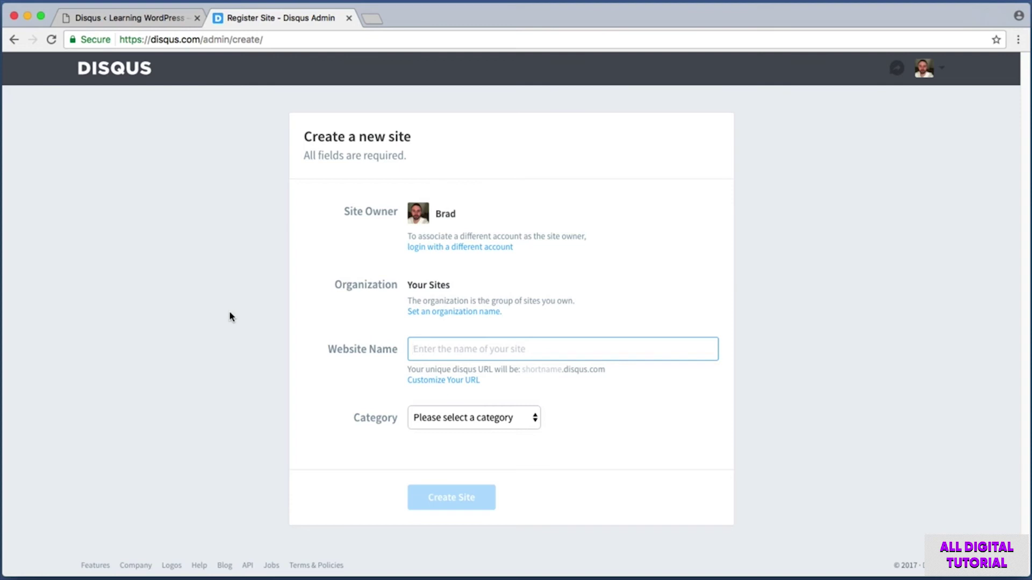
type("Learning WordPress")
left_click(170, 313)
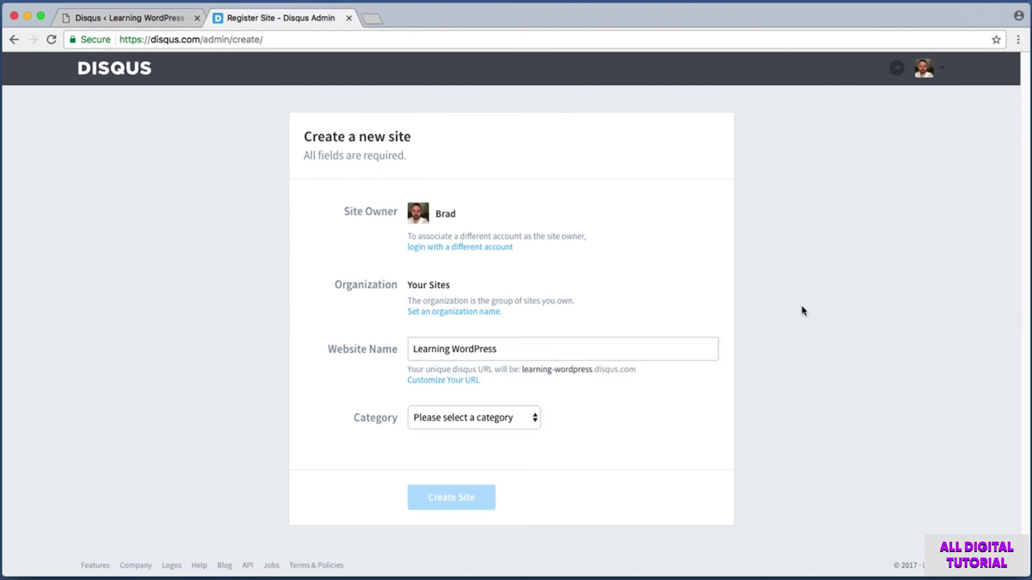
left_click_drag(601, 347, 416, 350)
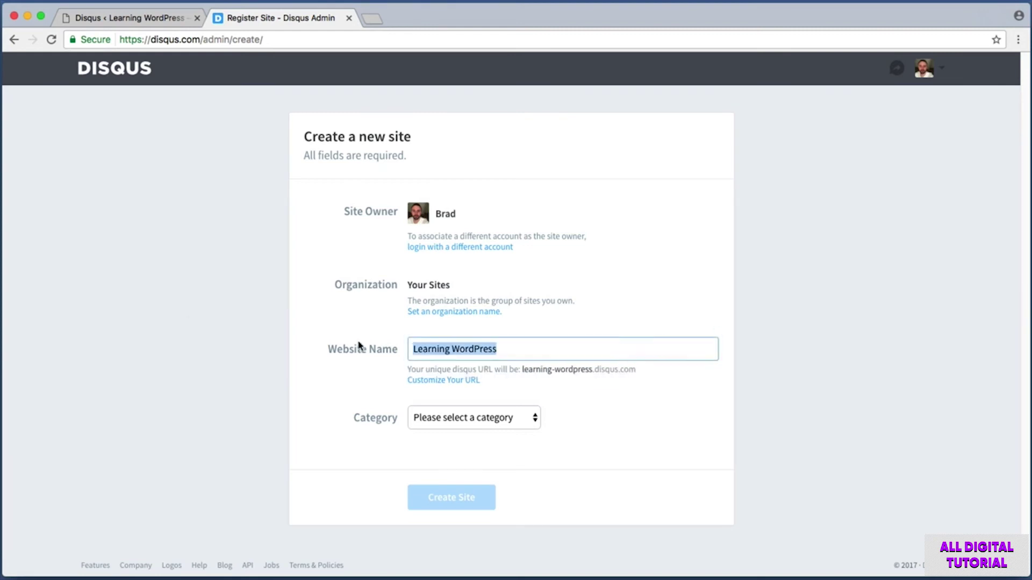
left_click(677, 348)
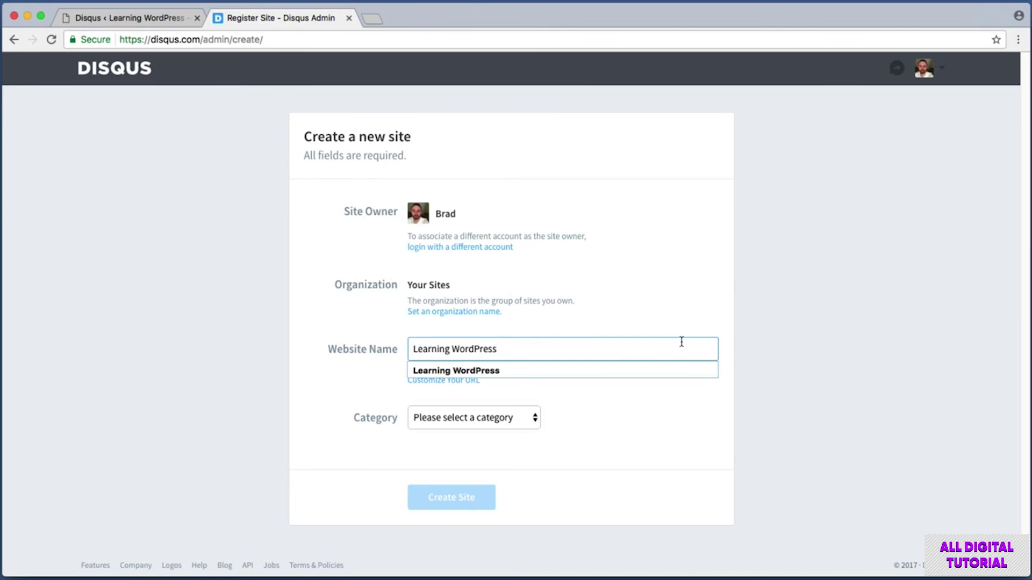
- Set the site category to Tech and create the Disqus site
key("super+shift+4")
left_click_drag(298, 326, 644, 369)
key("super+shift+4")
left_click_drag(320, 387, 590, 444)
left_click(508, 421)
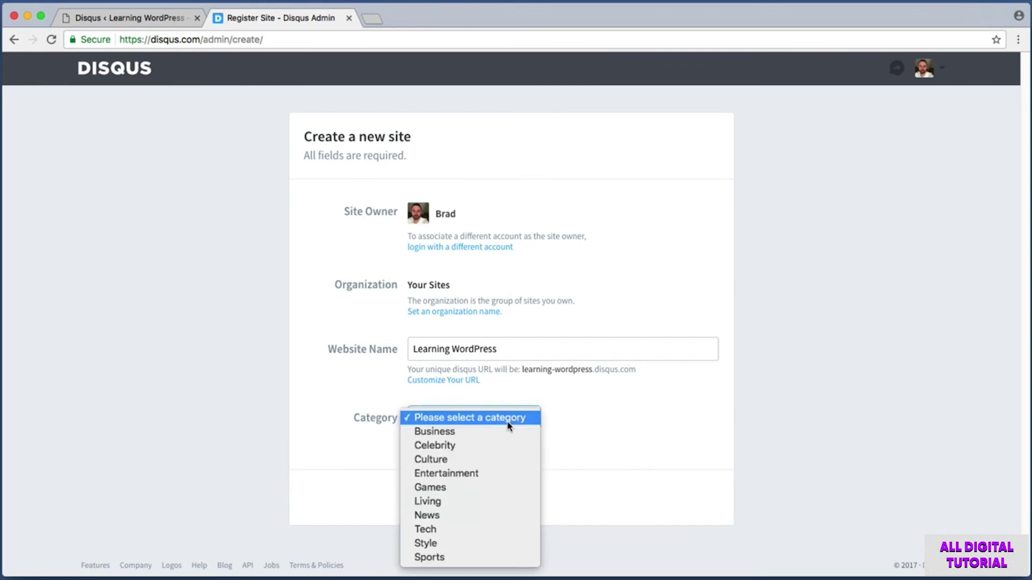
left_click(472, 533)
left_click(463, 418)
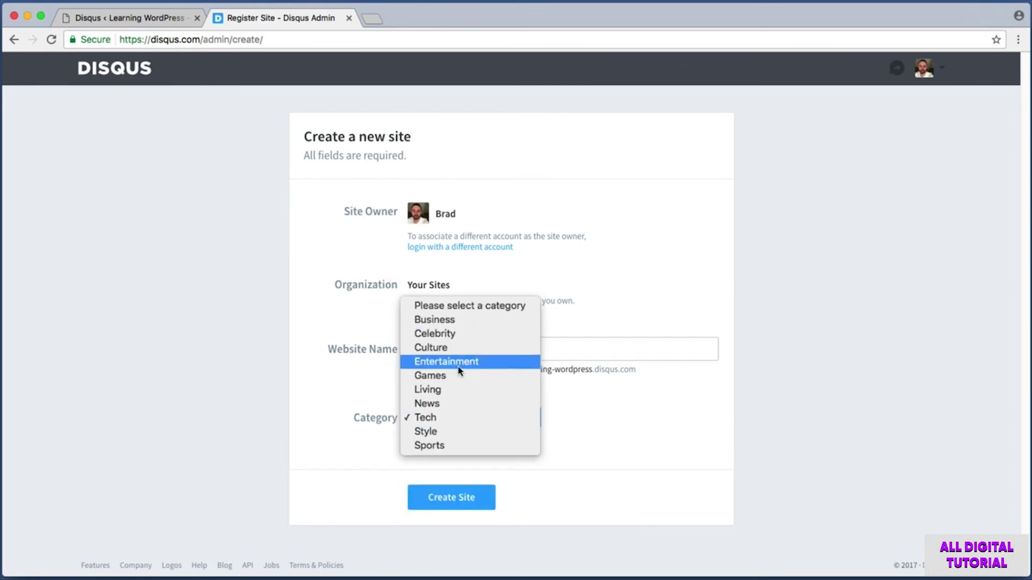
left_click(460, 417)
key("super+shift+4")
left_click_drag(366, 465, 518, 521)
left_click(476, 502)
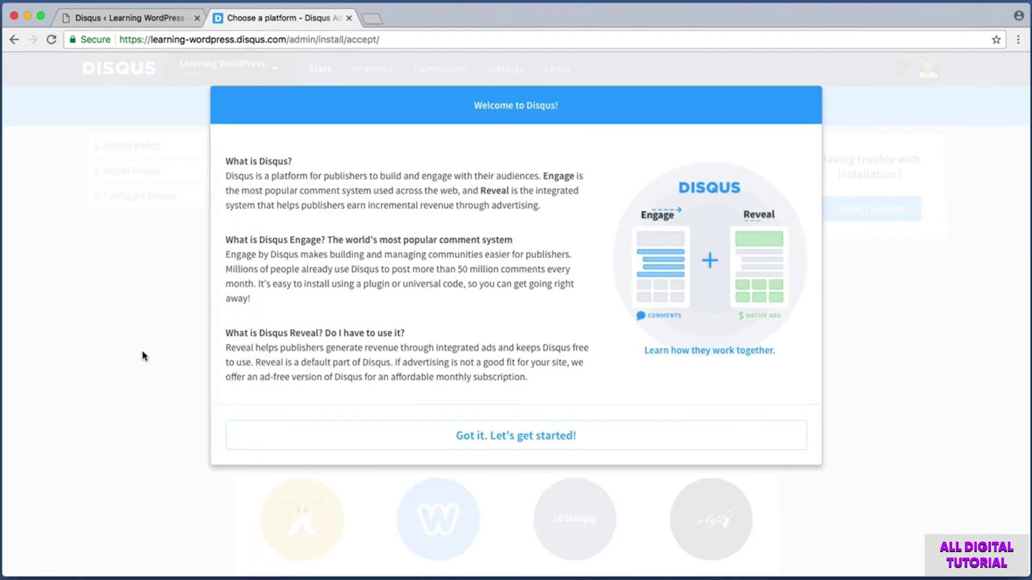
key("super+shift+4")
left_click_drag(215, 402, 836, 478)
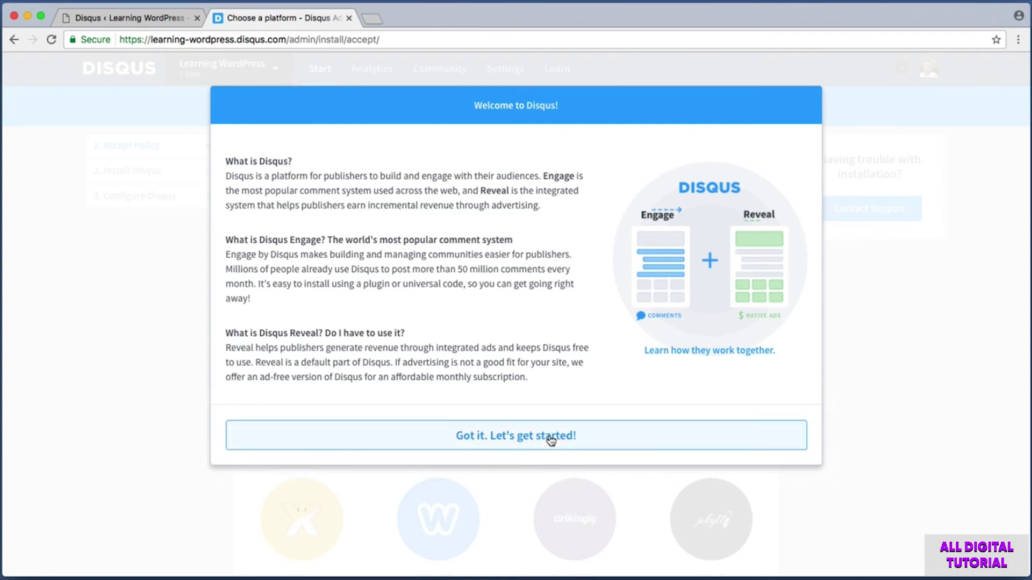
- Dismiss the Disqus welcome message and choose WordPress as the site's platform
left_click(551, 440)
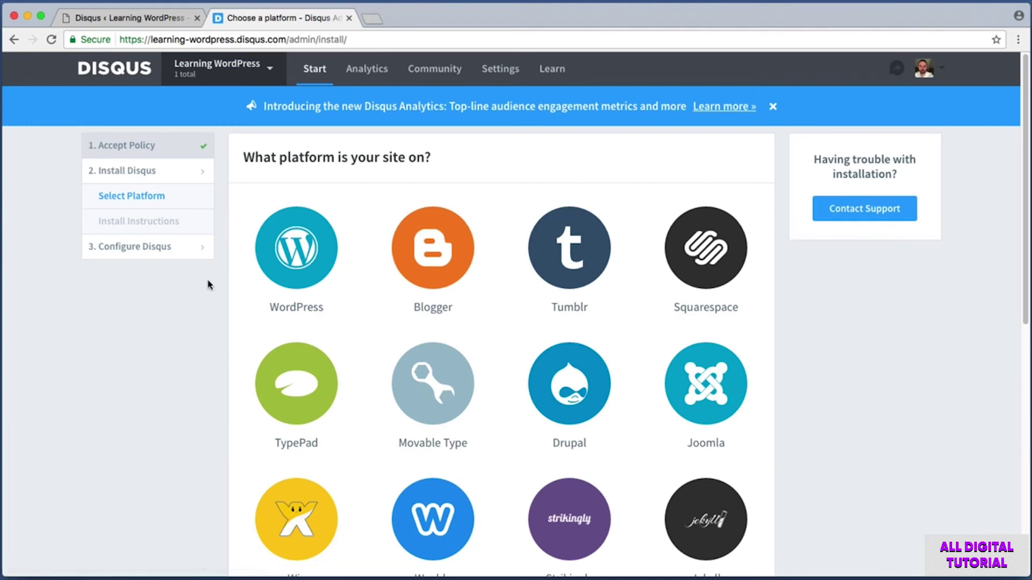
key("super+shift+4")
left_click_drag(238, 200, 353, 316)
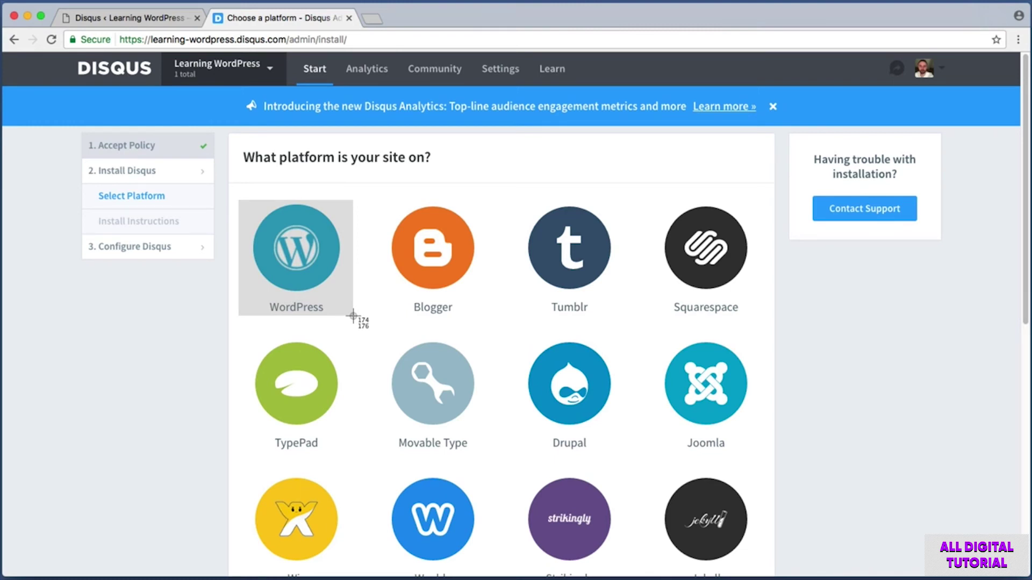
left_click_drag(353, 315, 353, 316)
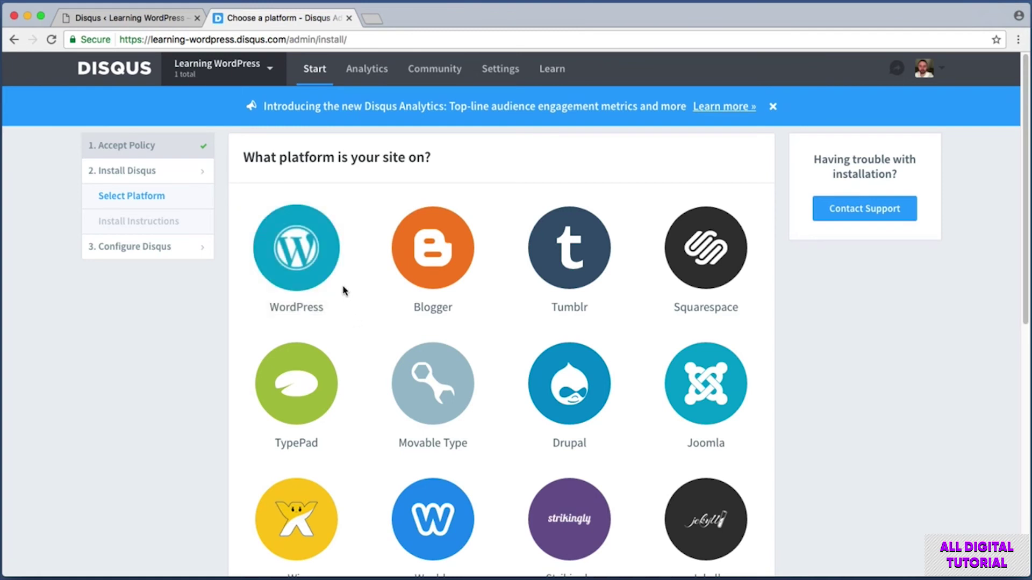
left_click(304, 244)
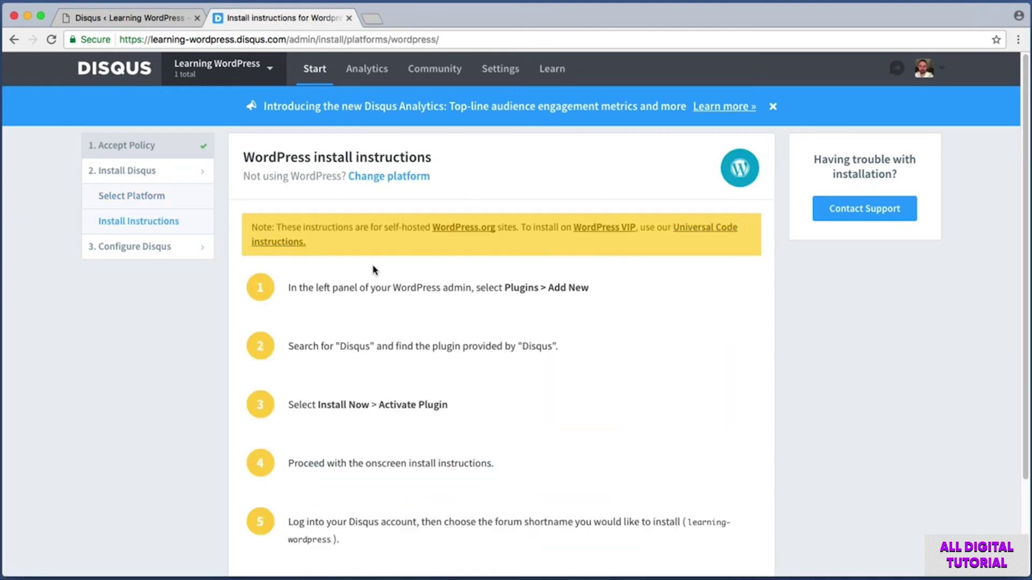
- Review the WordPress install steps, then return to the WordPress Disqus install page
scroll(234, 287, "down", 1)
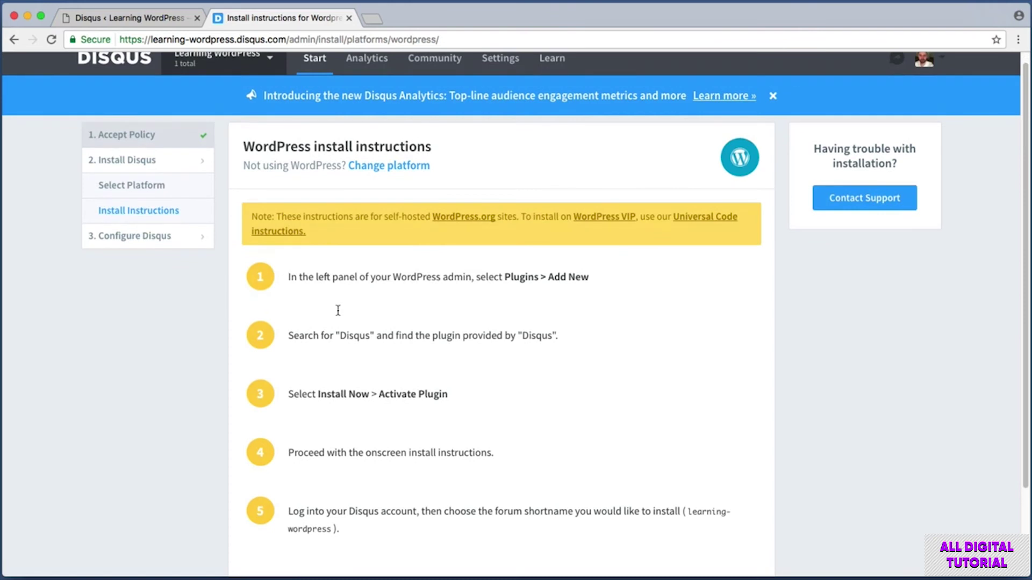
left_click_drag(289, 278, 581, 519)
left_click(549, 403)
left_click_drag(289, 277, 483, 278)
left_click(500, 275)
left_click_drag(399, 275, 576, 278)
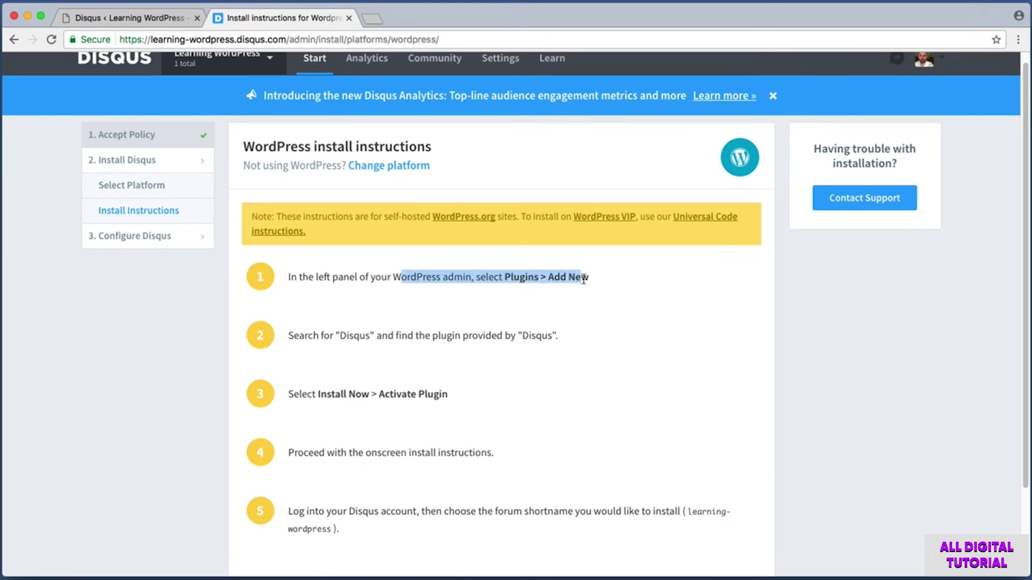
left_click(586, 278)
left_click_drag(313, 335, 559, 338)
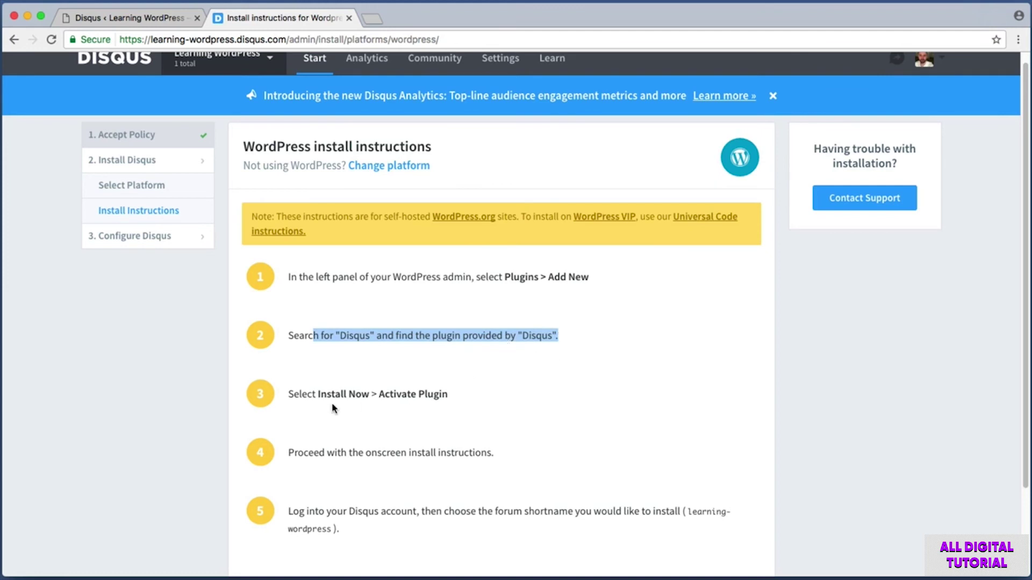
left_click_drag(294, 393, 440, 396)
left_click(449, 396)
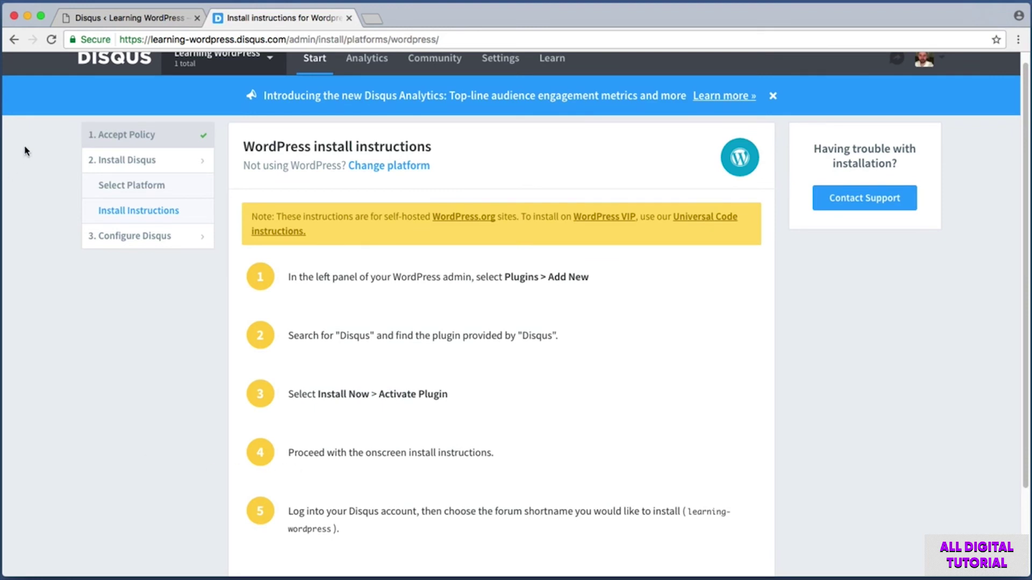
left_click(118, 20)
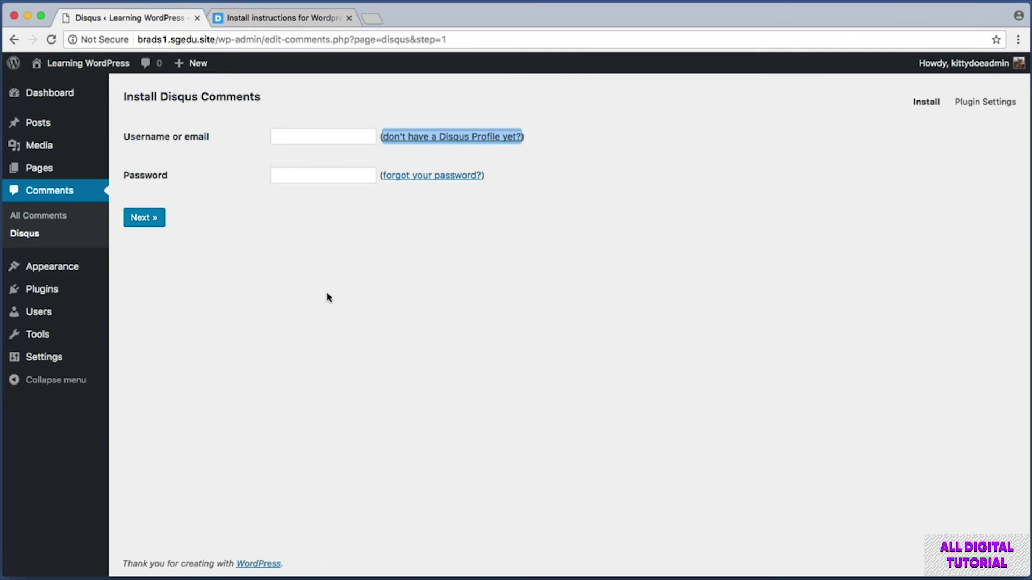
- Reopen the Disqus plugin's configuration from the Plugins list
key("super+shift+4")
left_click_drag(115, 77, 586, 278)
left_click(49, 291)
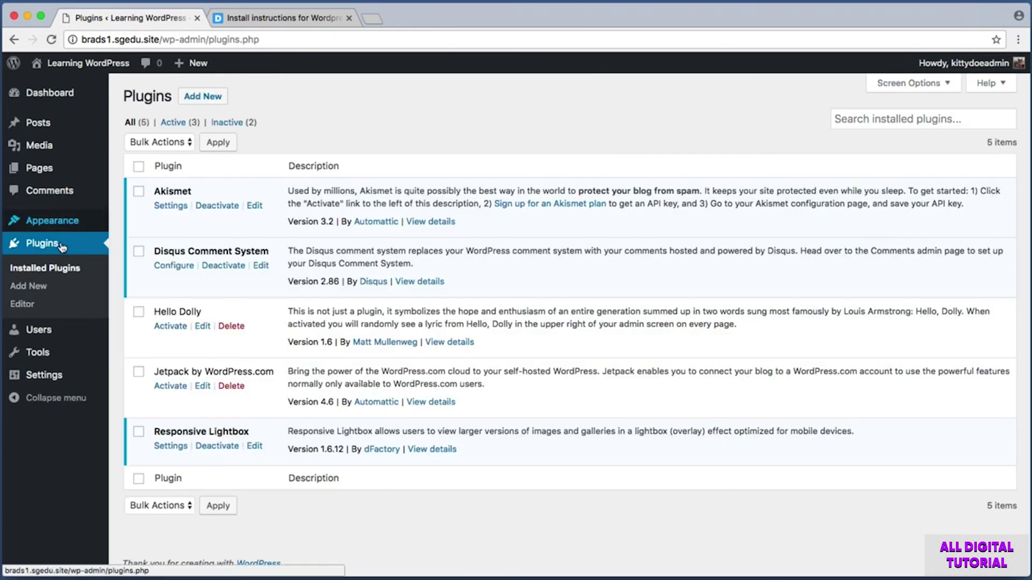
key("super+shift+4")
left_click_drag(120, 145, 379, 528)
left_click_drag(142, 245, 282, 298)
key("super+shift+4")
left_click_drag(148, 254, 194, 275)
left_click(187, 272)
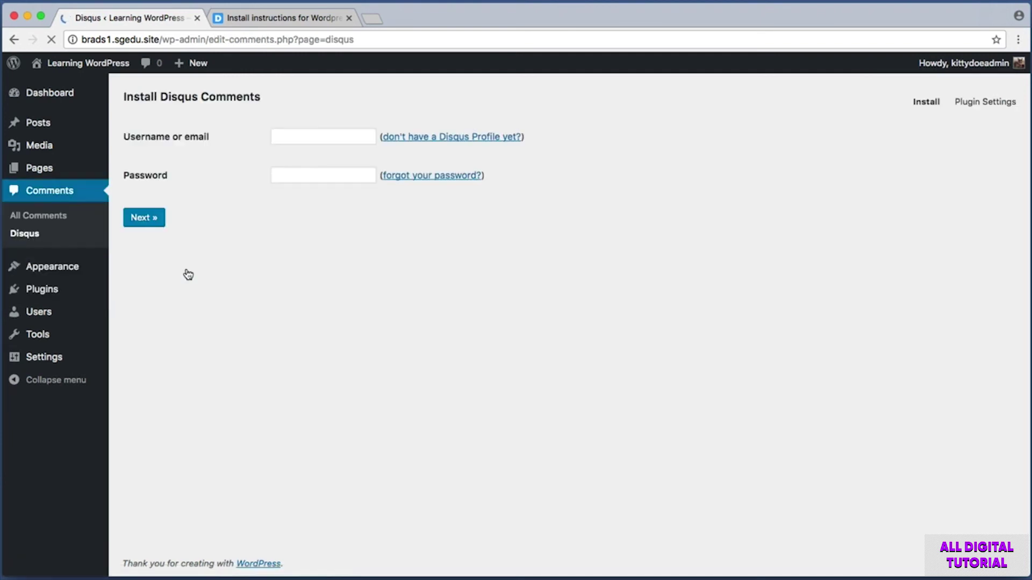
- Sign in to Disqus on the plugin's install page
key("super+shift+4")
left_click_drag(122, 127, 373, 172)
key("super+shift+4")
left_click_drag(262, 123, 398, 163)
key("super+shift+4")
left_click_drag(260, 153, 384, 198)
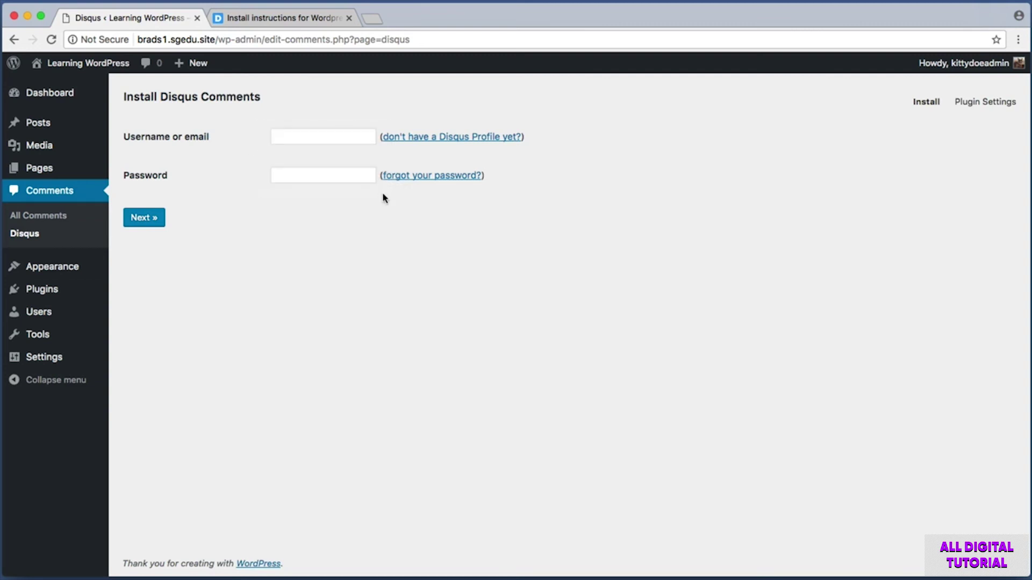
key("super+shift+4")
left_click_drag(117, 200, 186, 238)
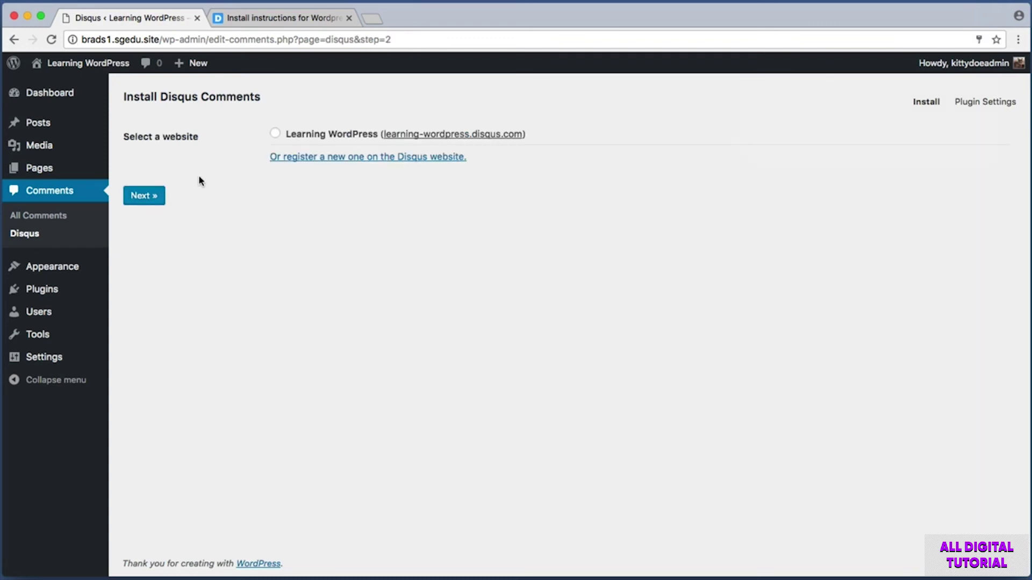
key("super+shift+4")
left_click_drag(116, 111, 551, 173)
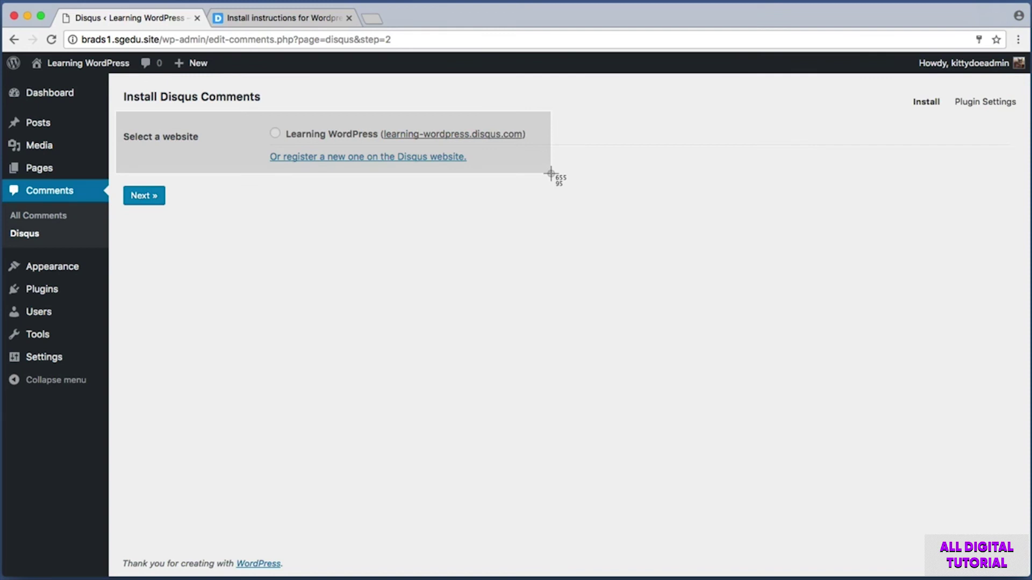
left_click_drag(550, 172, 549, 175)
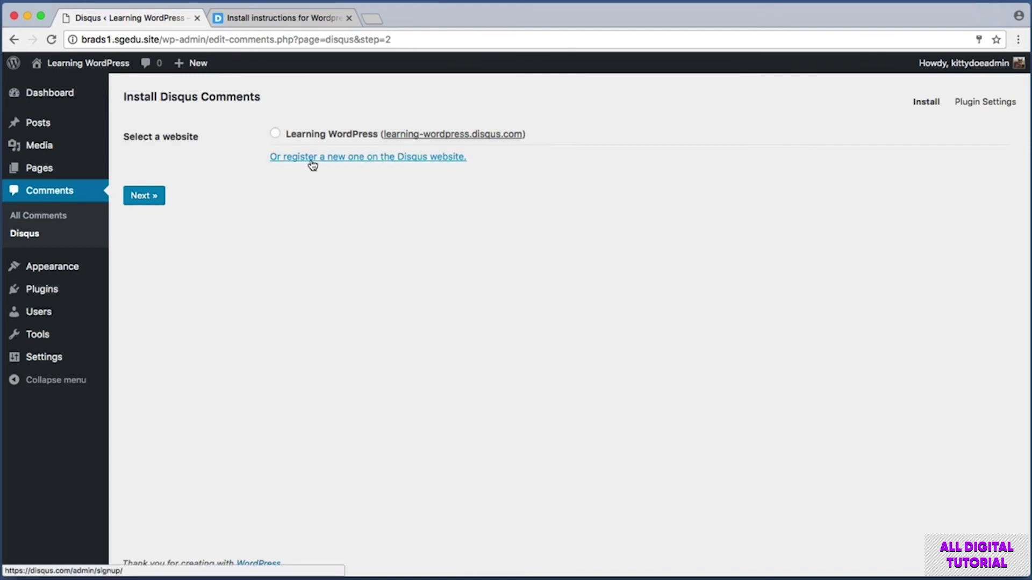
key("super+shift+4")
left_click_drag(262, 118, 396, 149)
key("super+shift+4")
- Select the Learning WordPress Disqus site, confirm with Next, and view the homepage
left_click(275, 133)
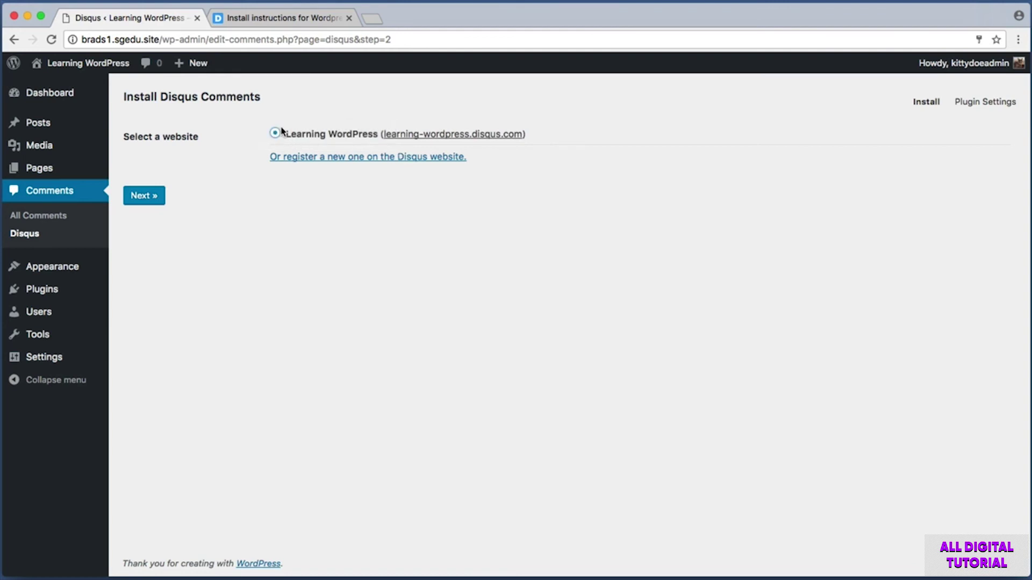
key("super+shift+4")
left_click_drag(124, 183, 198, 215)
left_click(156, 197)
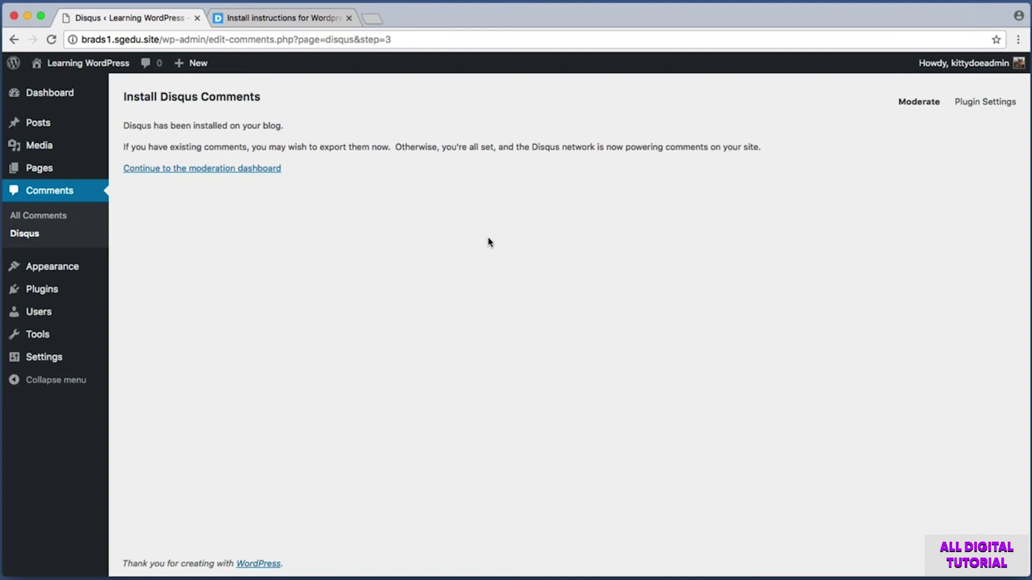
left_click(105, 63)
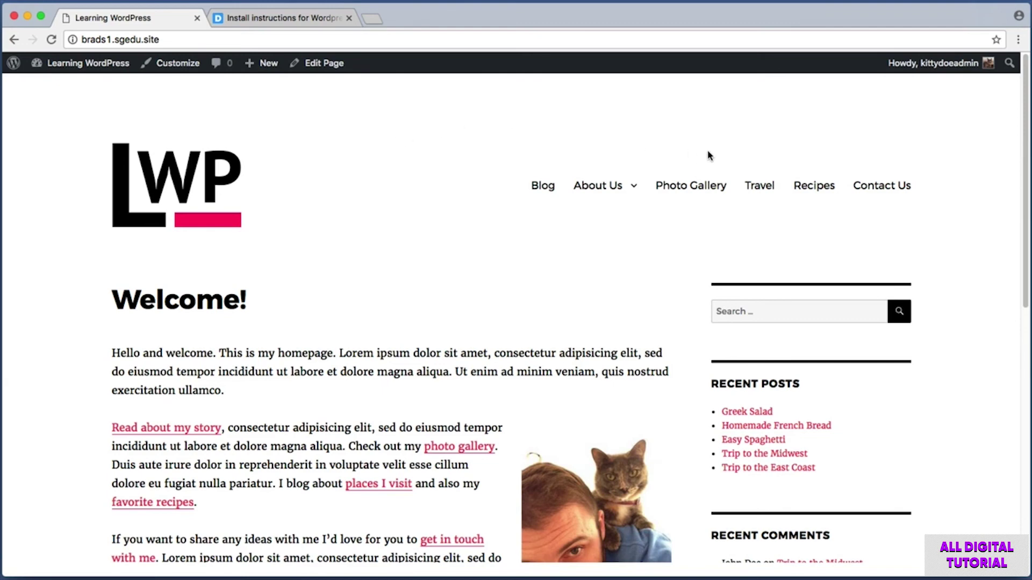
- Open the Trip to the Midwest post under Travel and scroll to its comments
left_click(772, 189)
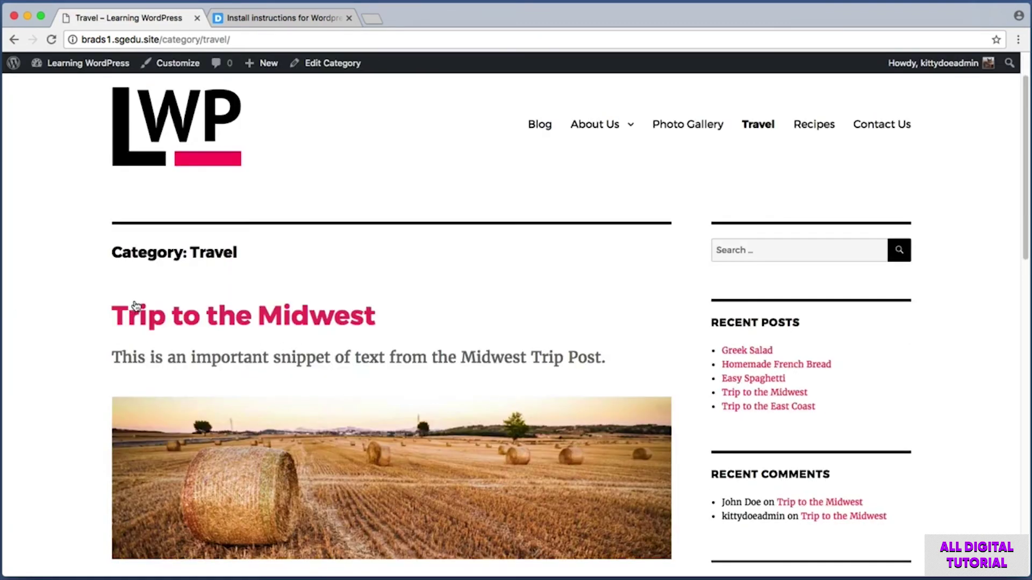
left_click(217, 317)
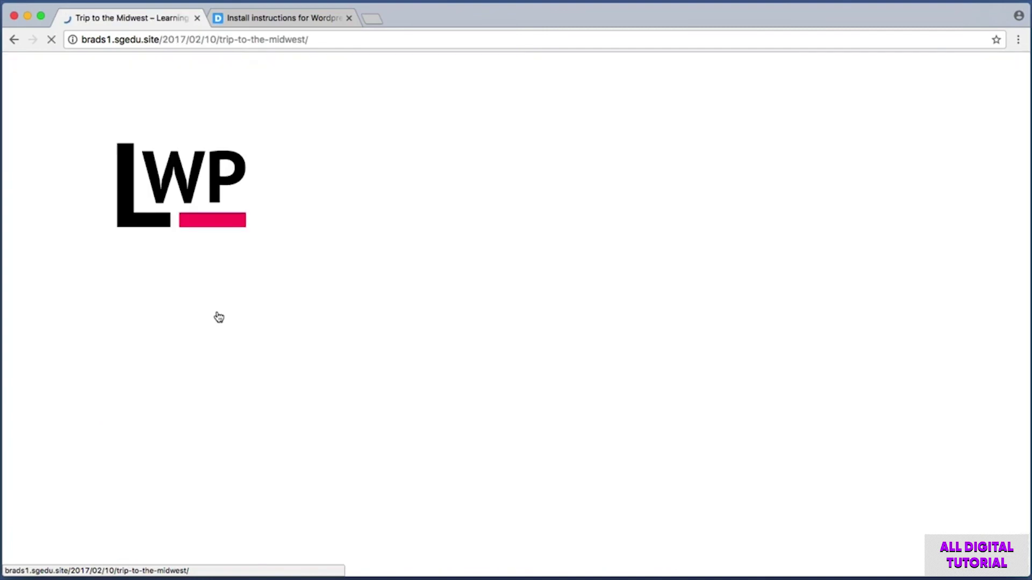
scroll(66, 244, "down", 6)
scroll(67, 244, "down", 4)
scroll(67, 245, "down", 1)
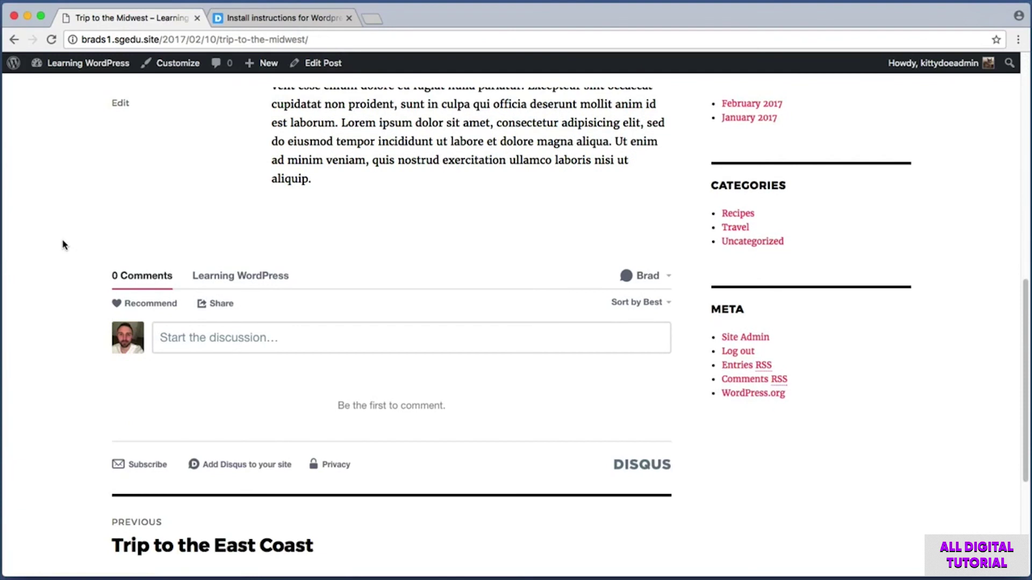
key("super+shift+4")
left_click_drag(73, 237, 687, 510)
- Post the Disqus comment 'This is a test comment. I love the post. Amazing co'
key("super+shift+4")
left_click_drag(101, 314, 158, 373)
left_click(193, 340)
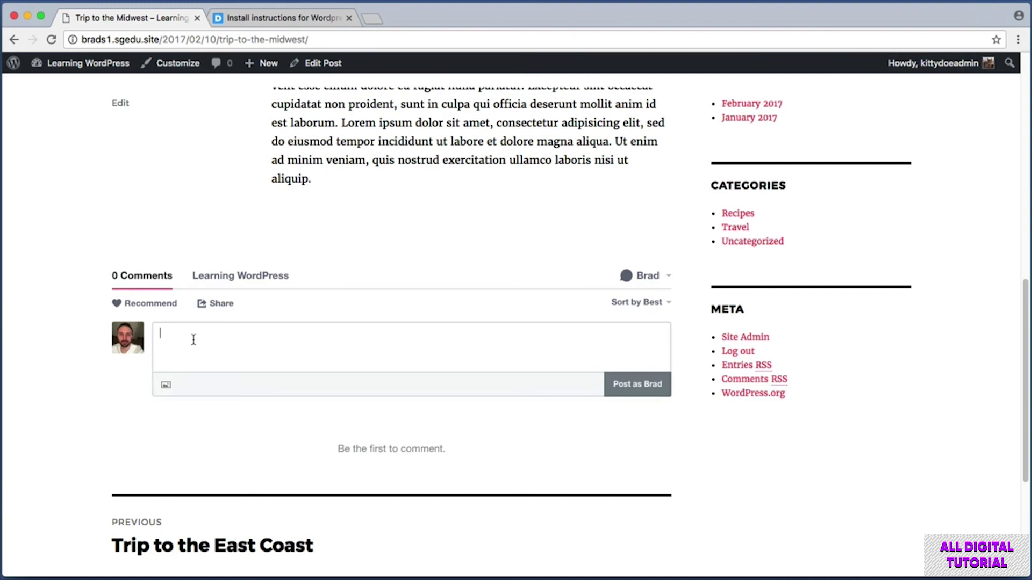
type("This is a test comment. I love the post.")
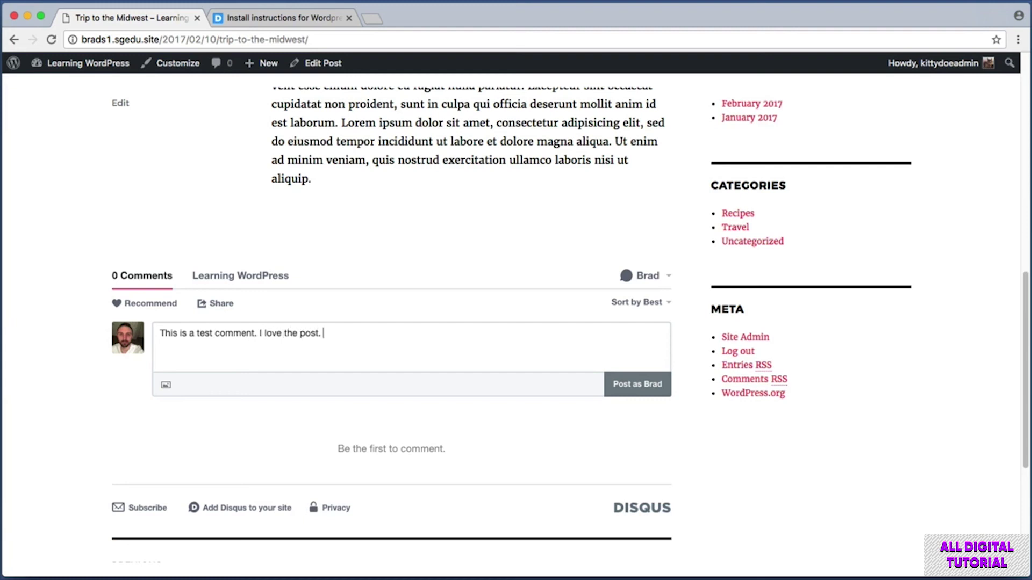
type(" Amazing content.")
key("super+shift+4")
left_click_drag(584, 363, 675, 410)
left_click(656, 385)
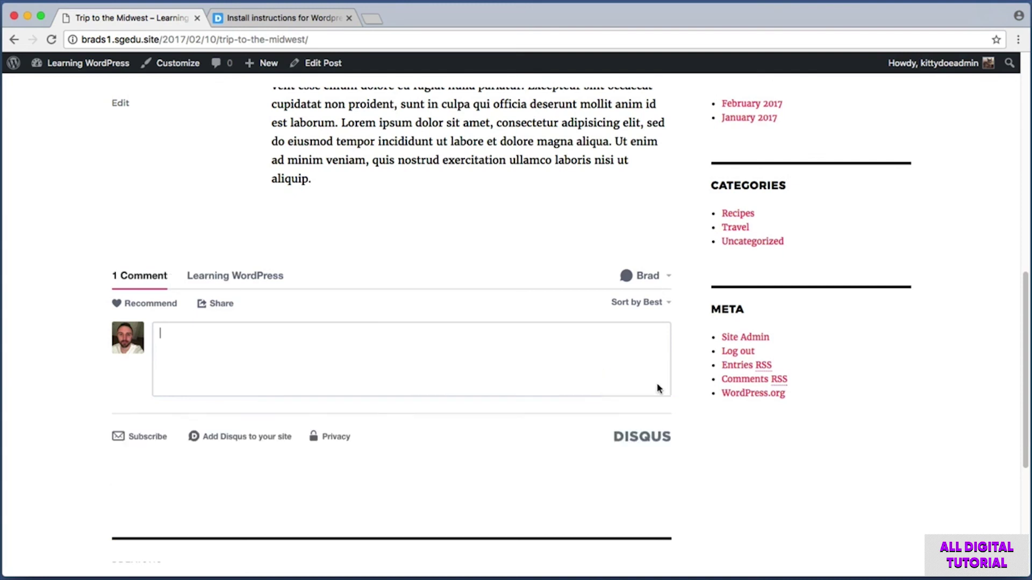
key("super+shift+4")
left_click_drag(79, 354, 507, 420)
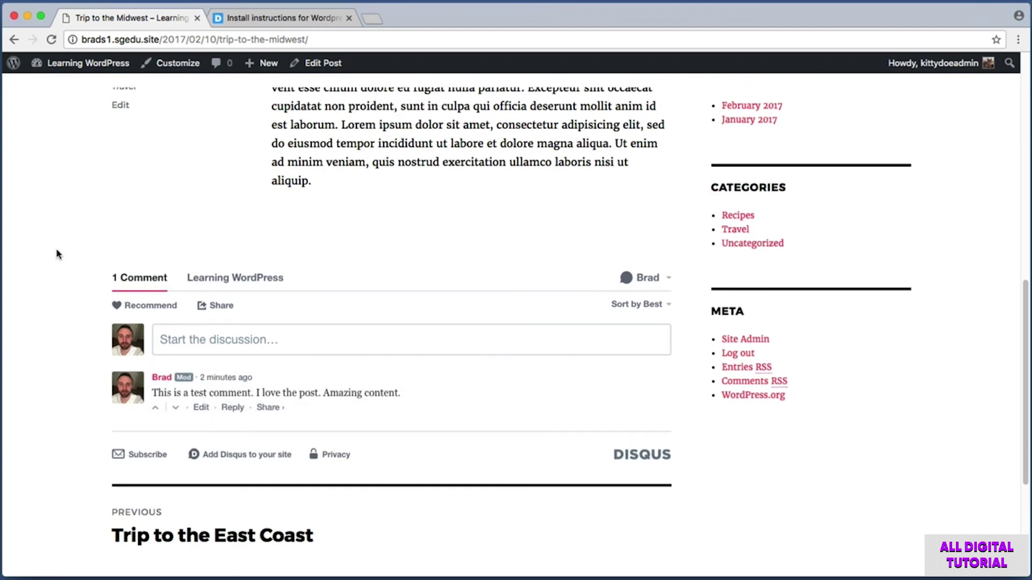
key("super+shift+4")
left_click_drag(86, 313, 693, 371)
- Switch to the separate Firefox window showing the site homepage and position it
key("super+Tab")
left_click_drag(553, 59, 582, 58)
key("super+shift+4")
left_click_drag(150, 99, 997, 122)
left_click_drag(641, 57, 640, 57)
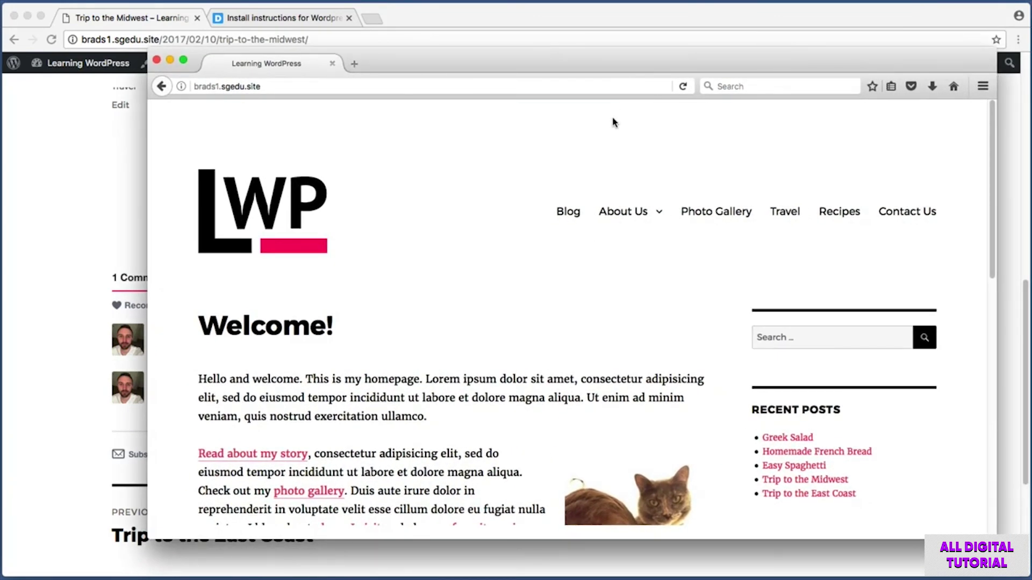
- As a logged-out visitor in Firefox, open the Trip to the Midwest post from the Travel category
mouse_move(618, 64)
left_mouse_down()
mouse_move(629, 54)
mouse_move(622, 65)
left_mouse_up()
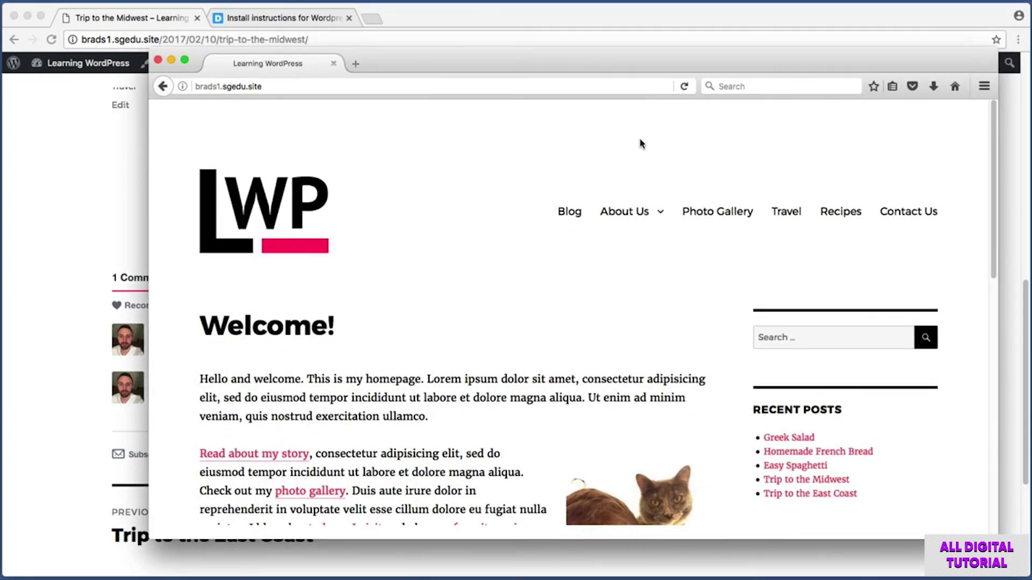
key("super+shift+4")
left_click_drag(766, 185, 810, 235)
left_click(786, 211)
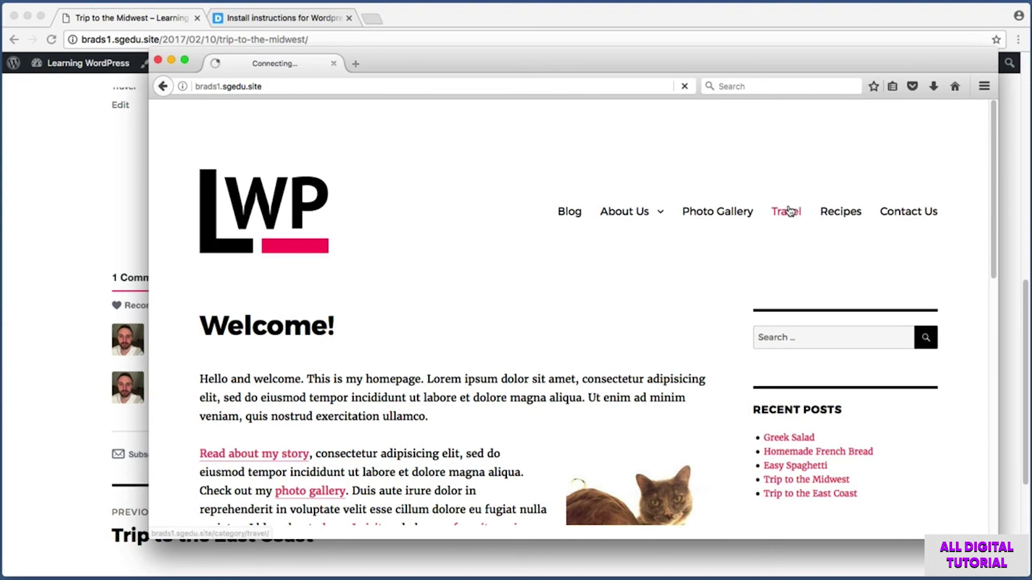
scroll(183, 181, "down", 1)
scroll(193, 236, "down", 3)
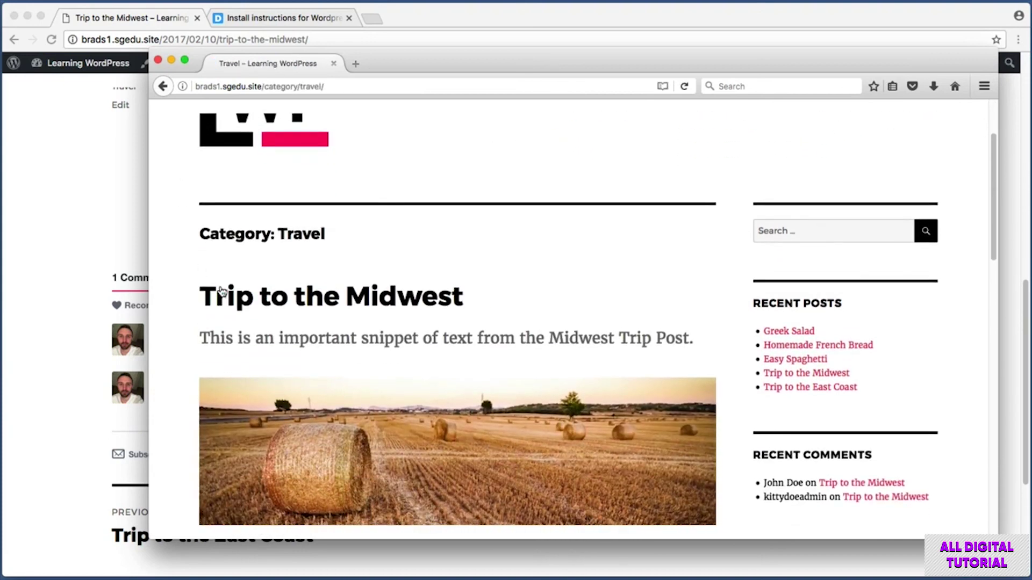
left_click(388, 278)
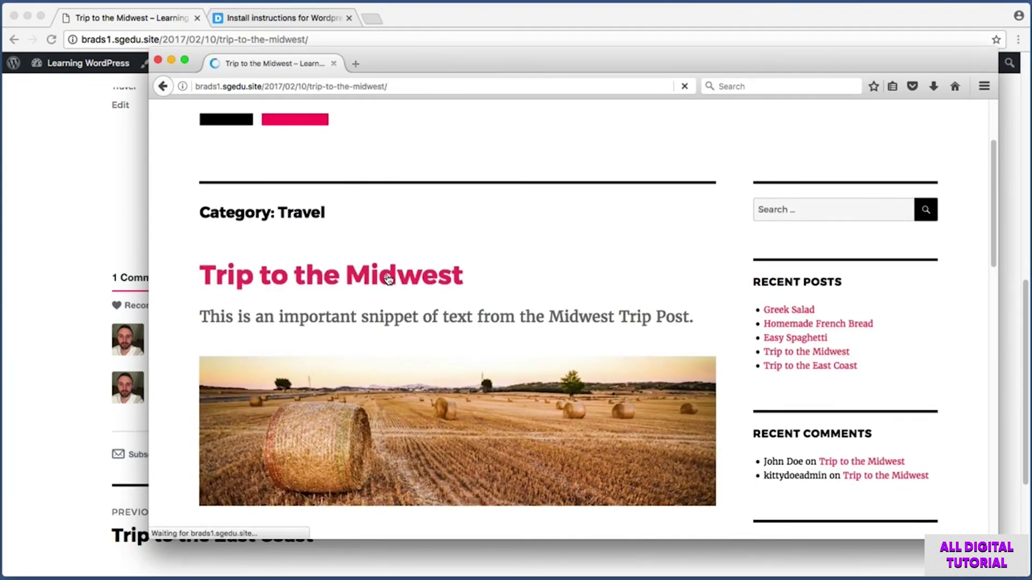
scroll(182, 230, "down", 10)
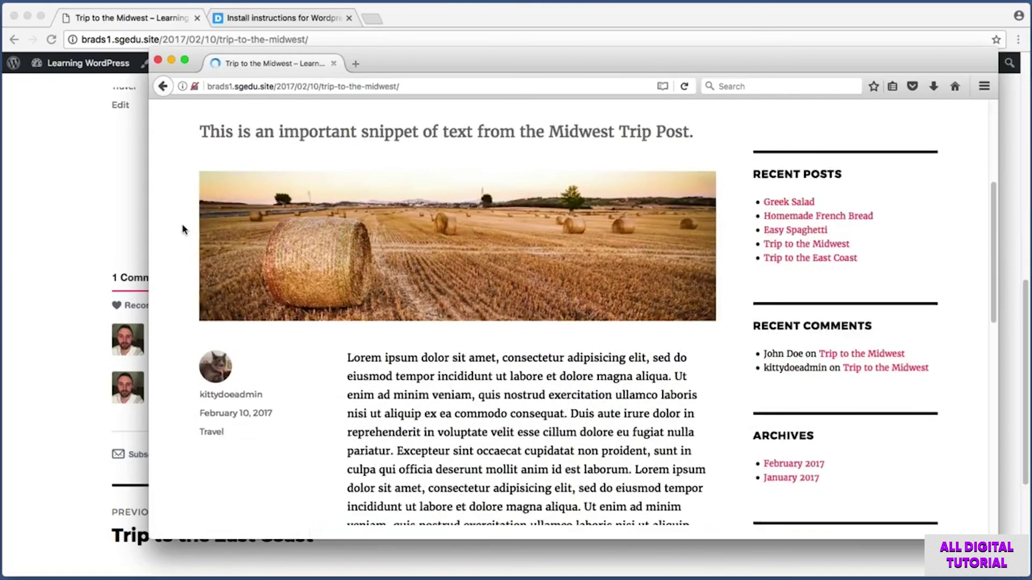
- Draft the comment 'I love your blog - this post is great' in the Disqus comment box
key("super+shift+4")
left_click_drag(188, 179, 726, 403)
key("super+shift+4")
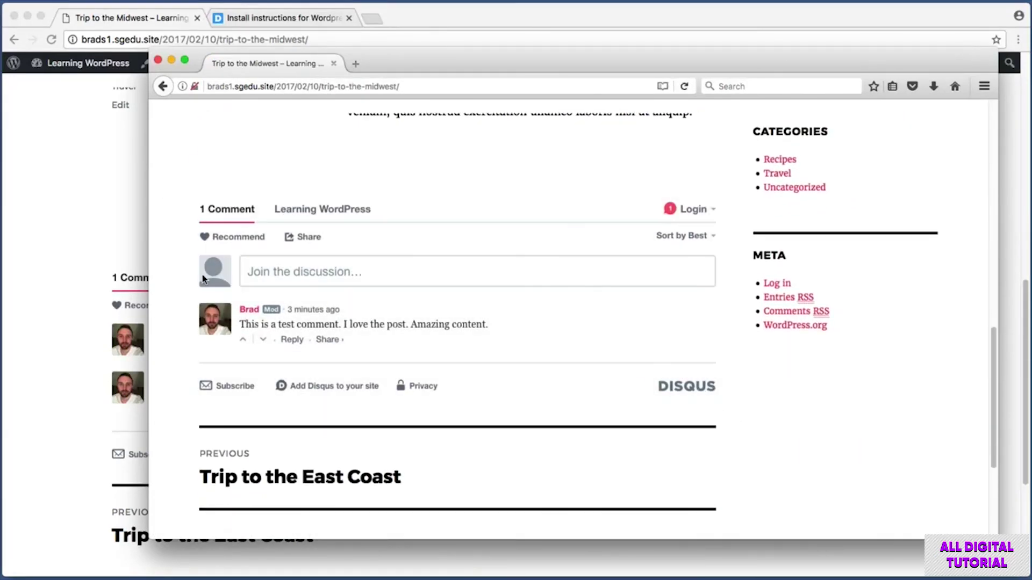
left_click_drag(191, 295, 552, 360)
left_click(257, 267)
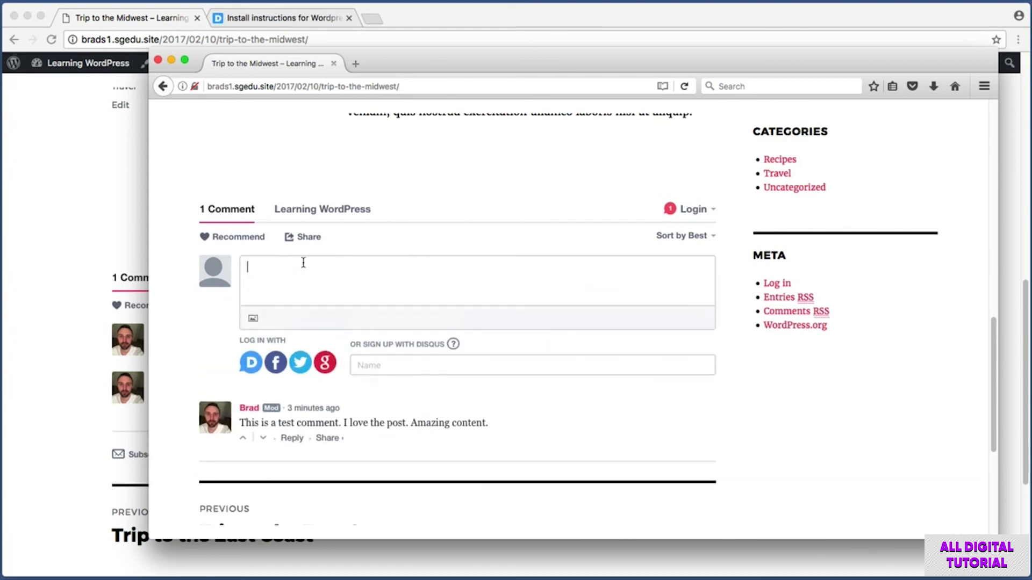
type("I lo")
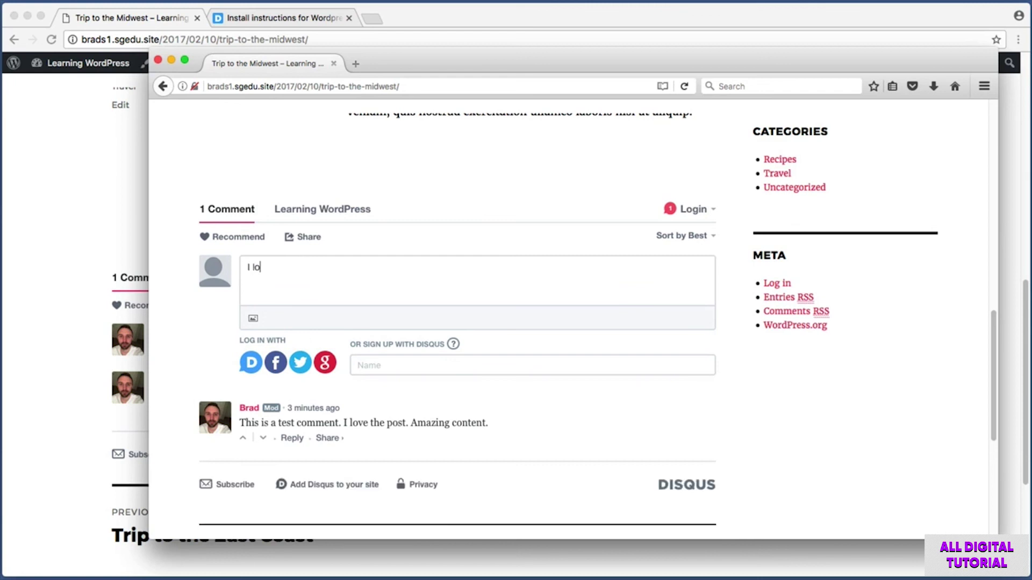
type("ve your blog - this post is great!")
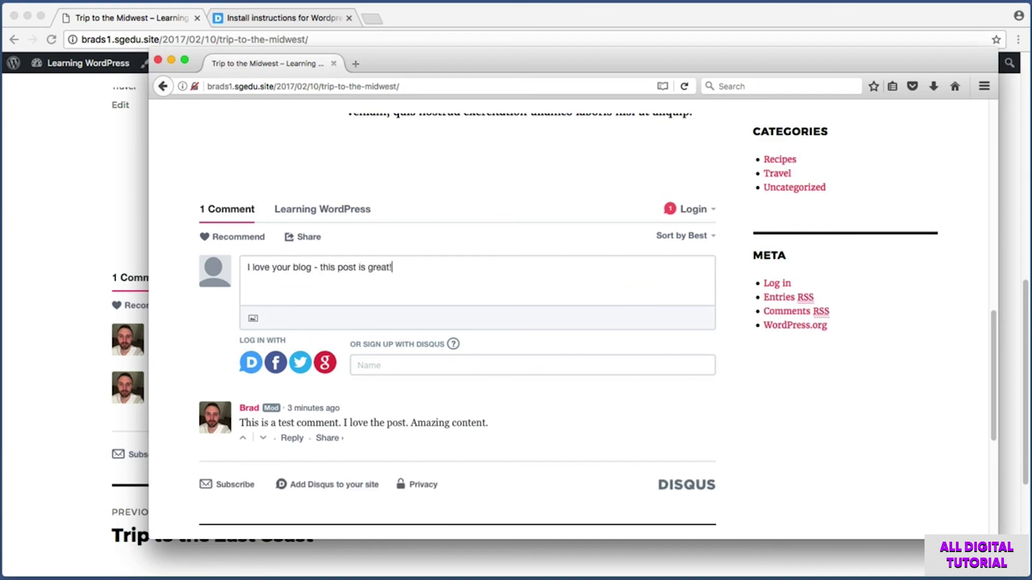
key("super+shift+4")
left_click_drag(636, 304, 718, 333)
key("super+shift+4")
left_click_drag(222, 344, 262, 378)
- Reveal the Disqus sign-up fields for commenting as a guest
key("super+shift+4")
left_click_drag(263, 349, 288, 383)
key("super+shift+4")
left_click_drag(228, 335, 344, 379)
key("super+shift+4")
left_click_drag(343, 337, 516, 385)
left_click(411, 365)
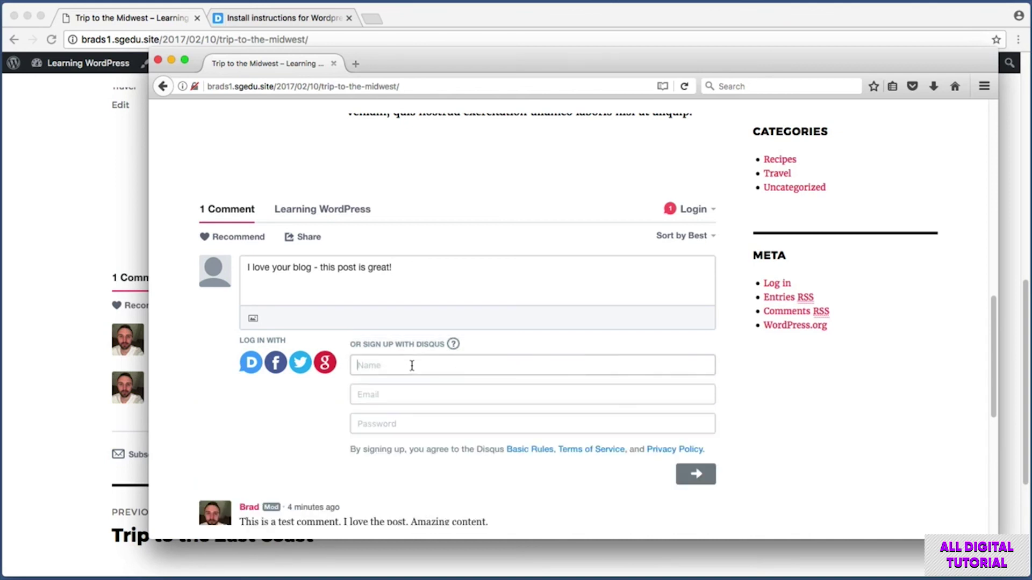
key("super+shift+4")
left_click_drag(348, 350, 725, 448)
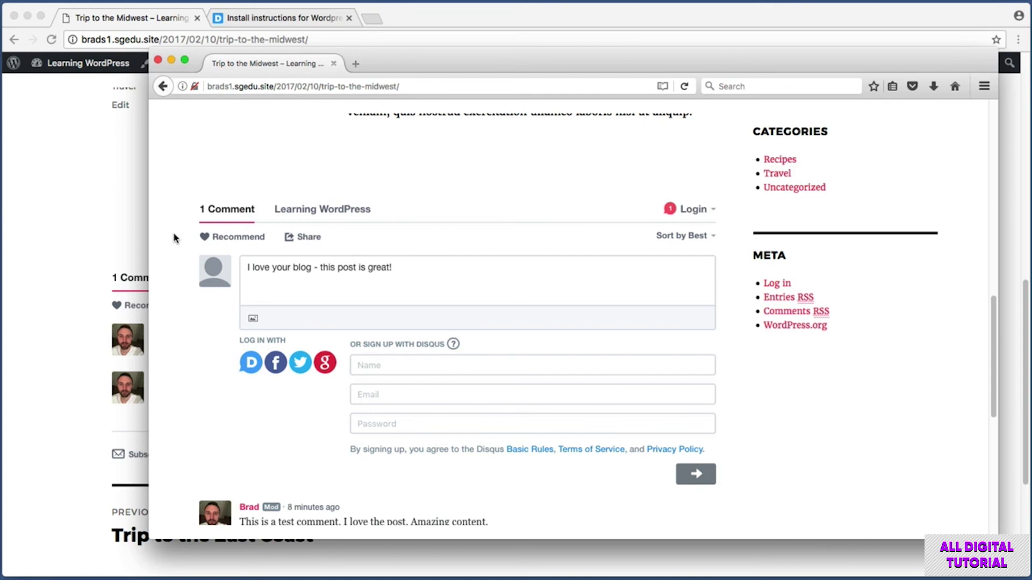
- Return to the logged-in Chrome window and go to the WordPress admin dashboard
left_click(77, 180)
scroll(70, 188, "up", 10)
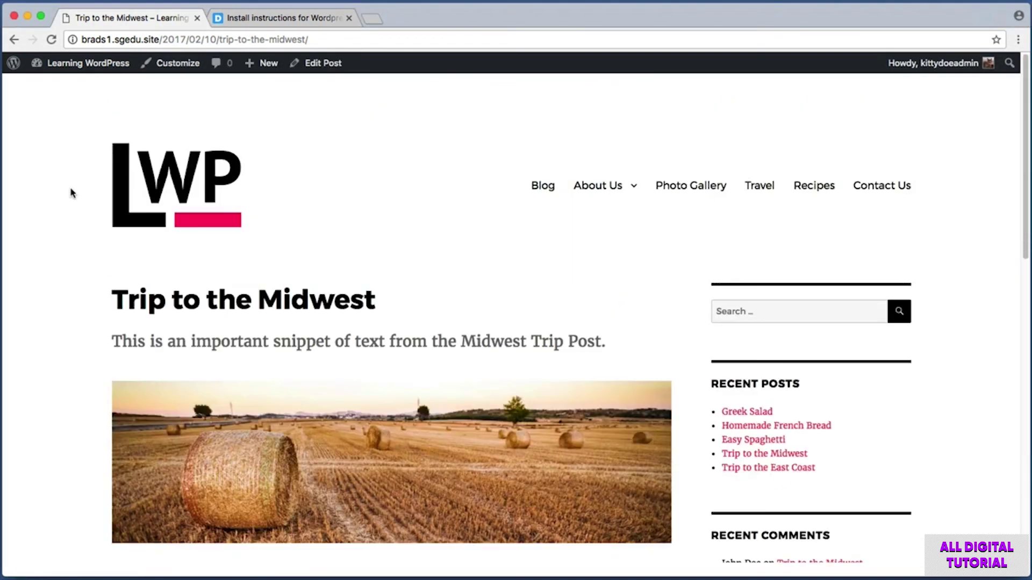
key("super+shift+4")
left_click_drag(3, 75, 989, 47)
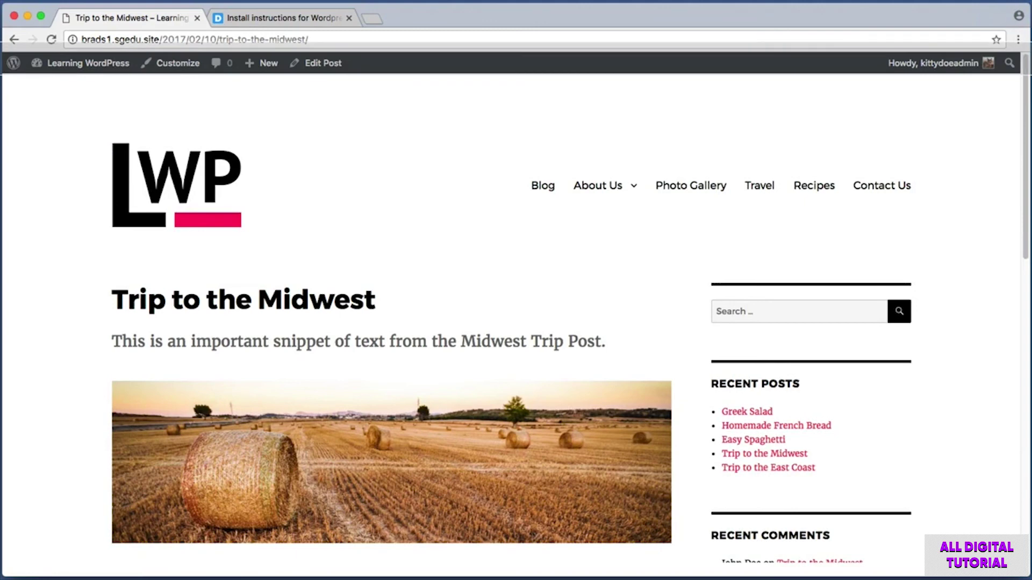
left_click(97, 70)
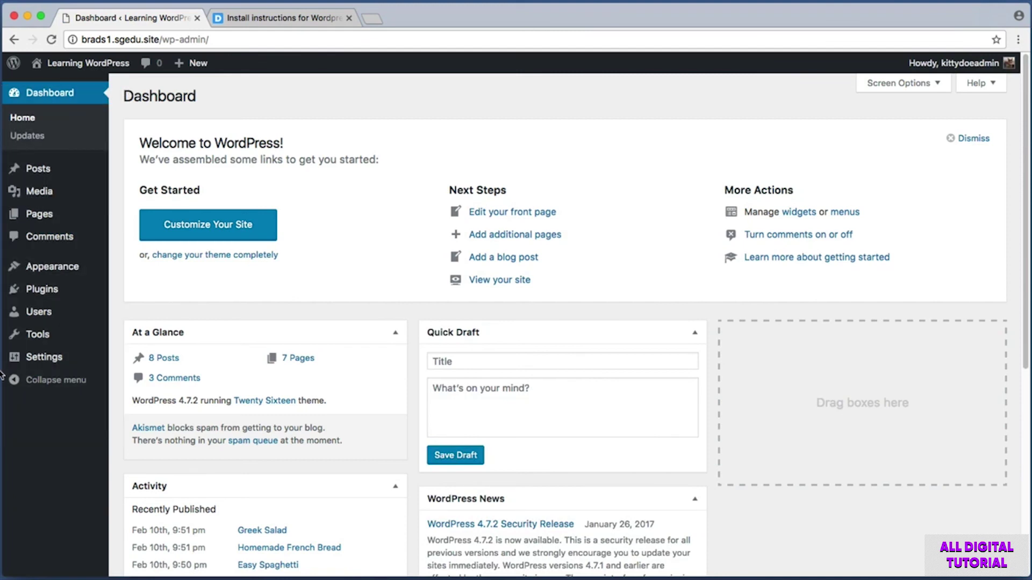
- Open the Disqus Comments admin page and launch Disqus moderation in a new tab
left_click(69, 246)
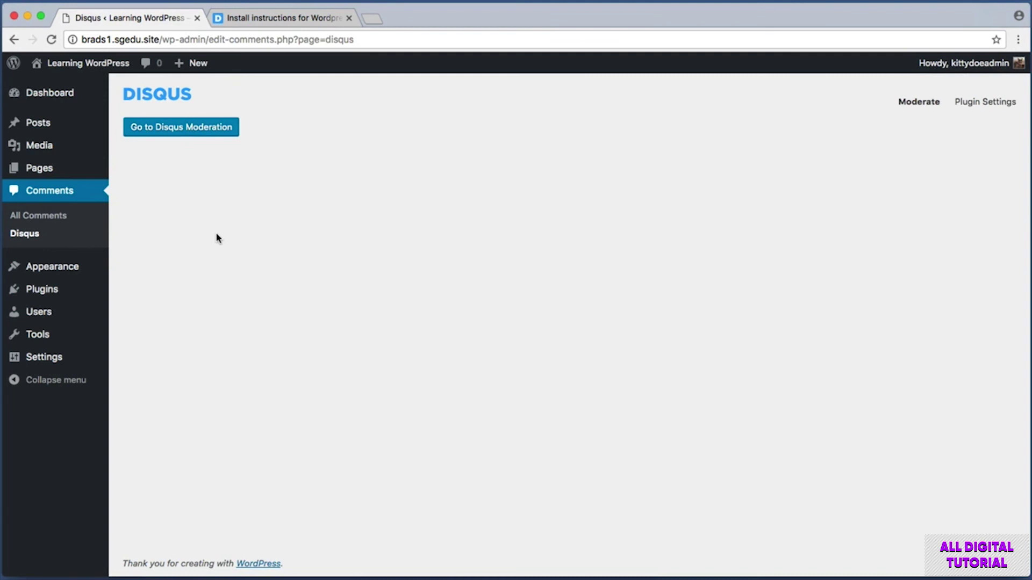
key("super+shift+4")
left_click_drag(126, 149, 825, 448)
key("super+shift+4")
left_click_drag(118, 108, 246, 152)
left_click(227, 132)
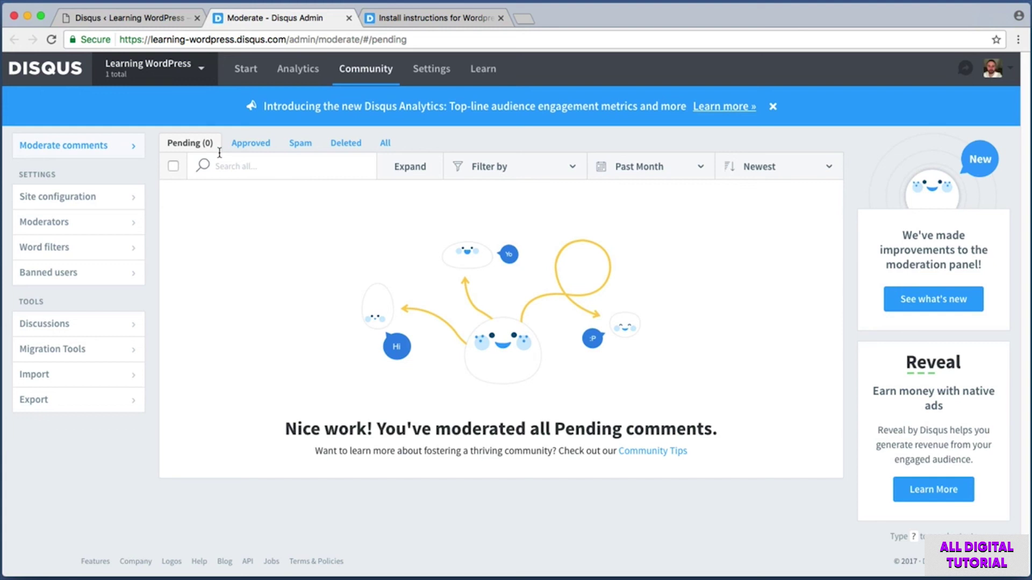
- Check the Disqus Pending, Approved, Spam and Deleted tabs, confirming zero pending comments
key("super+shift+4")
left_click_drag(160, 129, 221, 153)
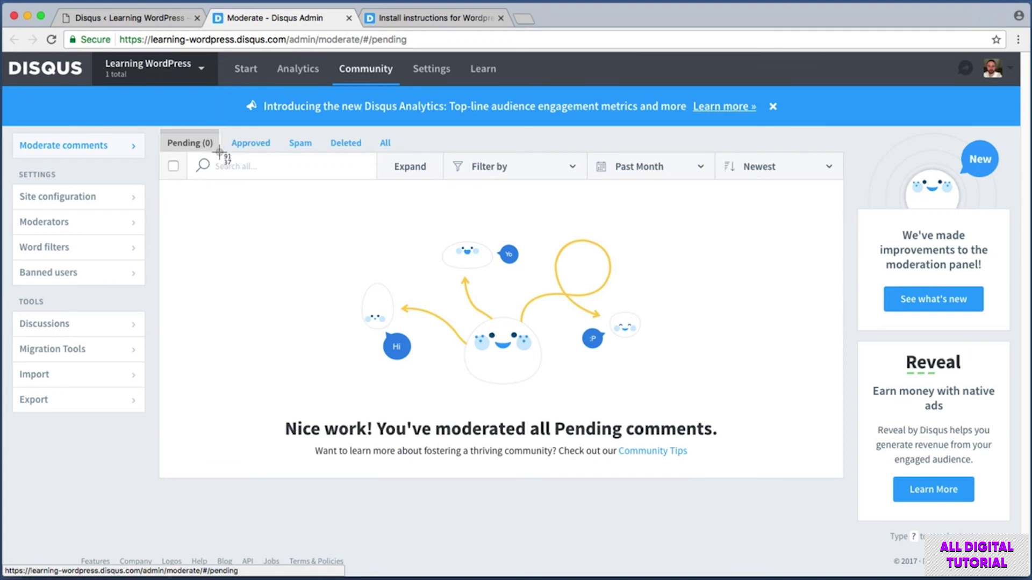
key("Escape")
left_click_drag(286, 130, 404, 150)
key("Escape")
key("Escape")
key("Escape")
key("super+shift+4")
left_click_drag(153, 124, 854, 502)
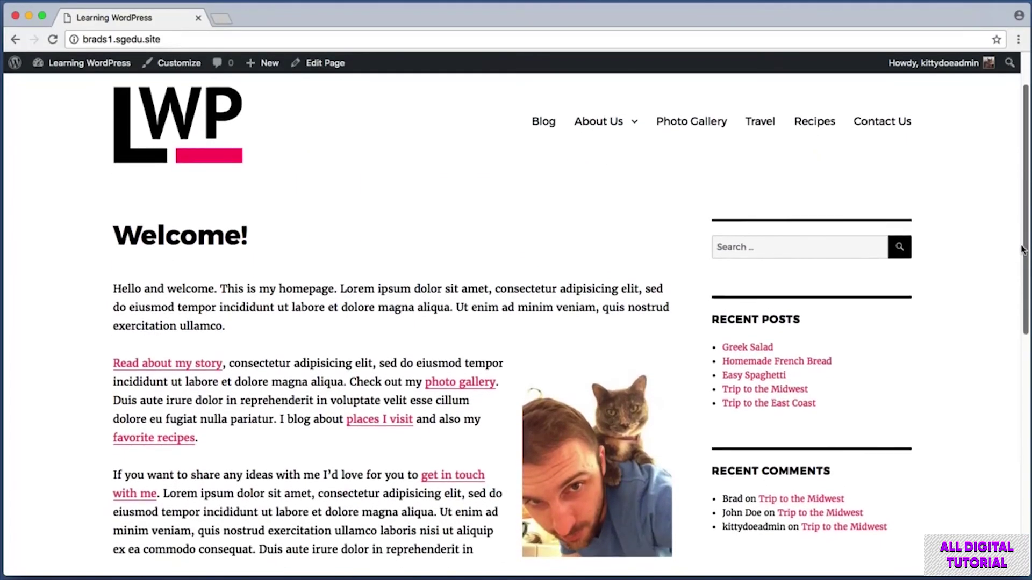
left_click_drag(1022, 249, 1006, 453)
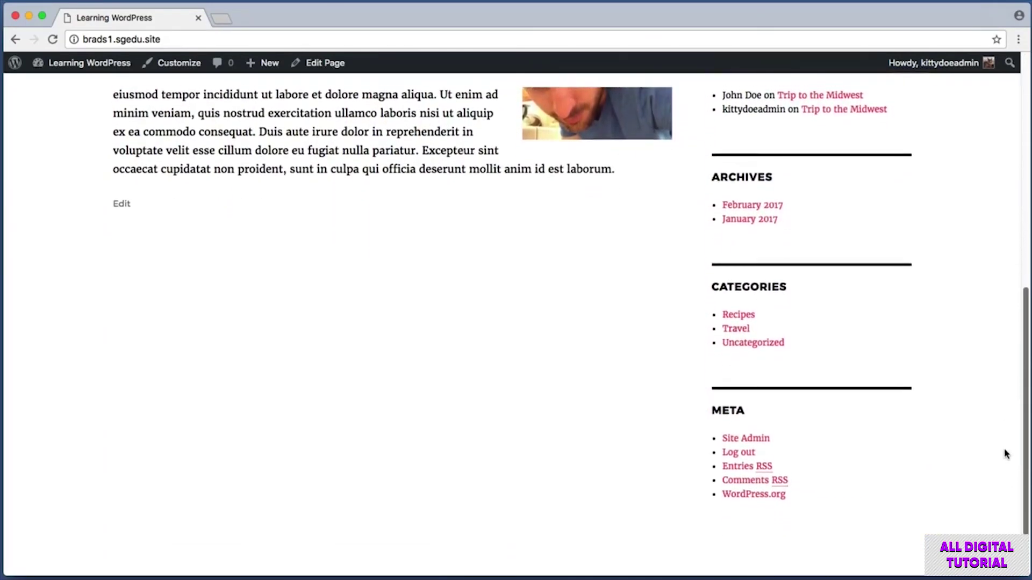